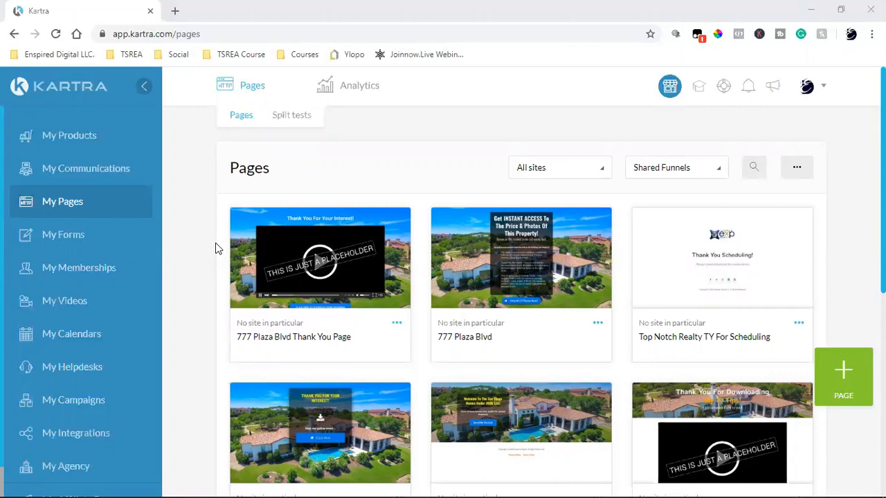
pyautogui.moveTo(518, 258)
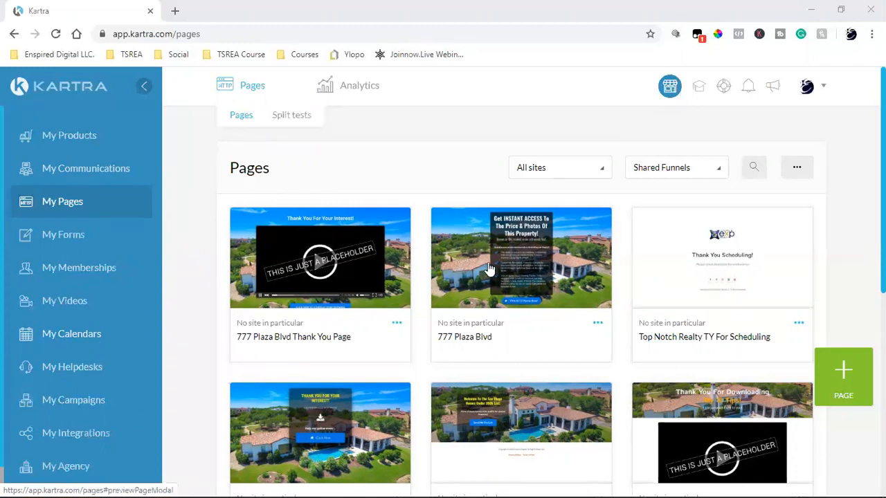
pyautogui.scroll(-4, 579, 275)
pyautogui.scroll(4, 580, 275)
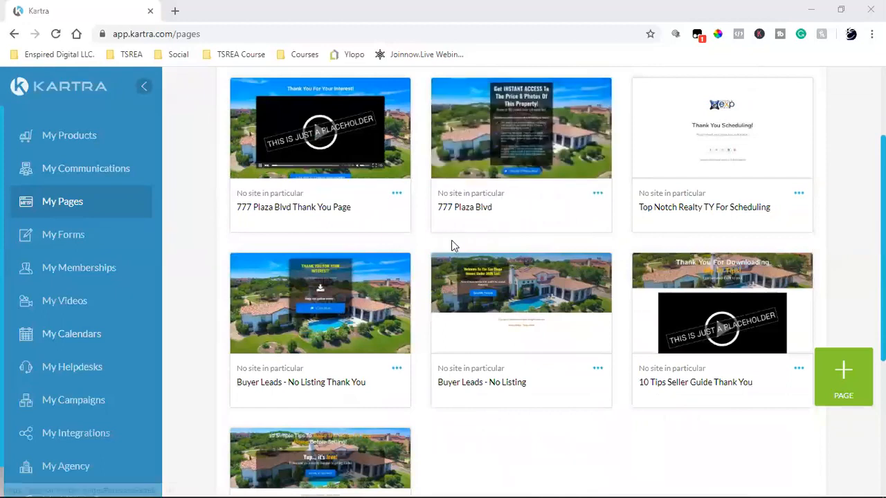
# Review the page category dropdown and keep the Shared Funnels filter selected.
pyautogui.click(662, 173)
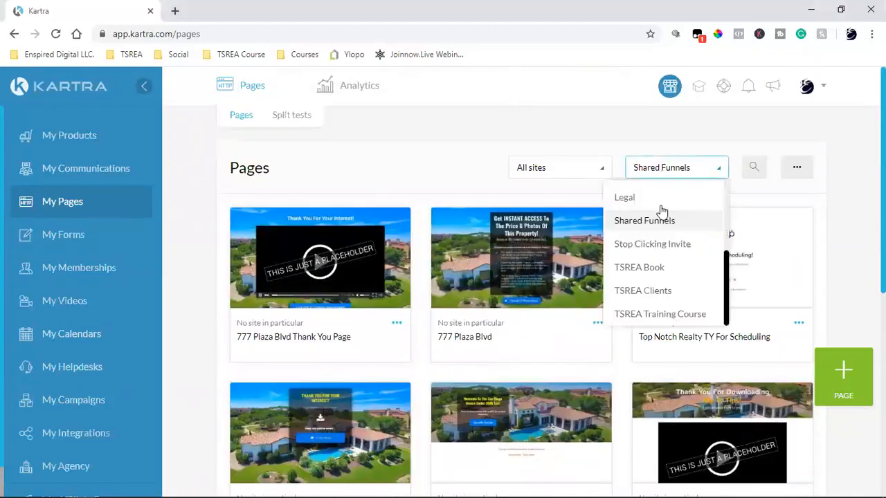
pyautogui.scroll(-4, 652, 290)
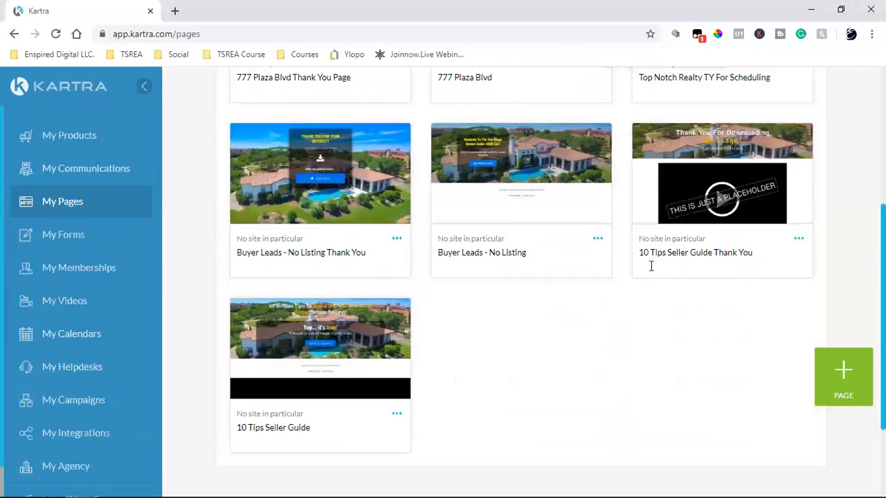
pyautogui.scroll(6, 651, 269)
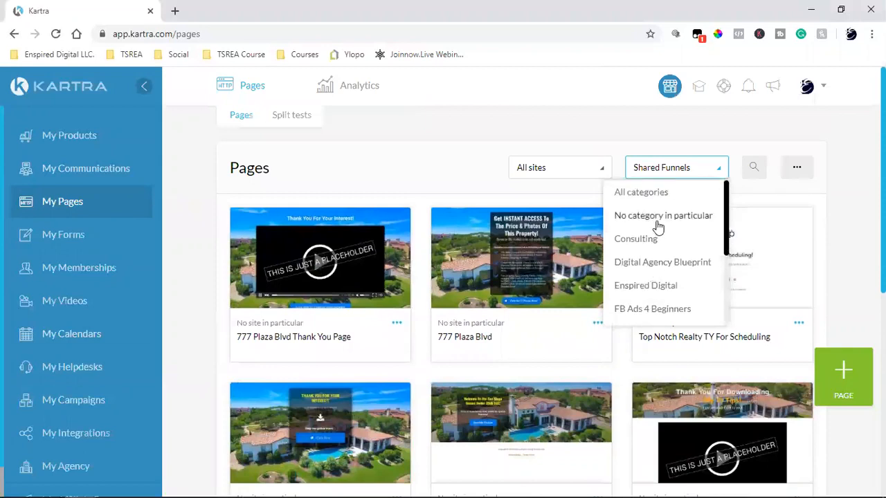
pyautogui.scroll(-2, 651, 223)
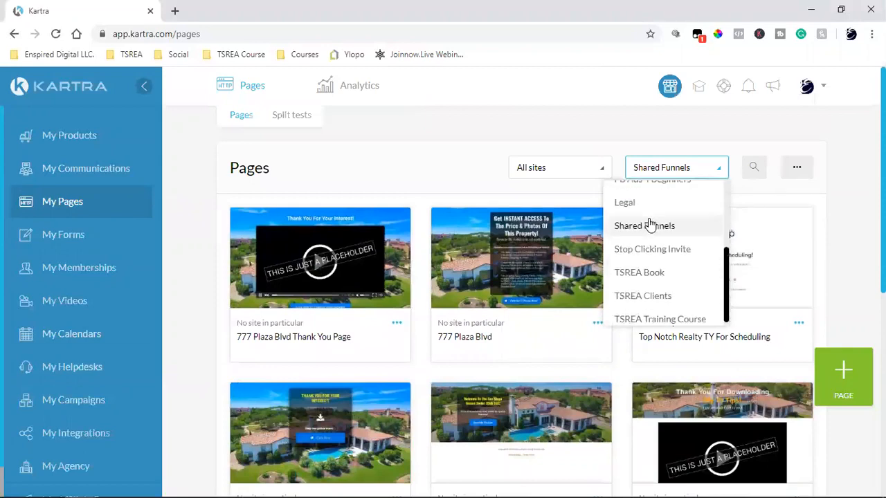
pyautogui.scroll(-1, 651, 223)
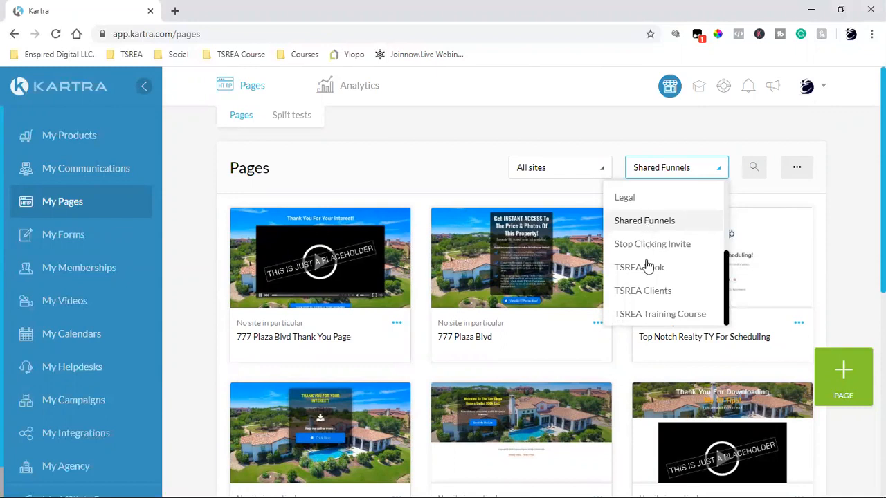
pyautogui.click(661, 222)
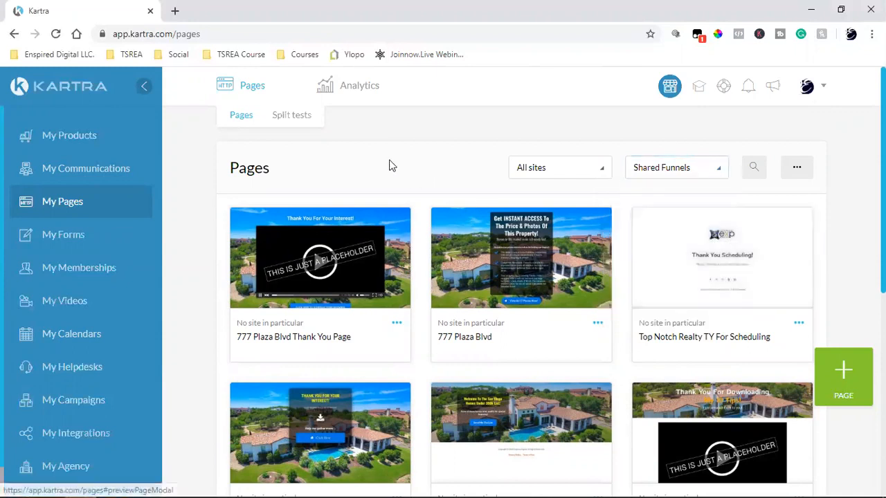
pyautogui.scroll(-2, 522, 199)
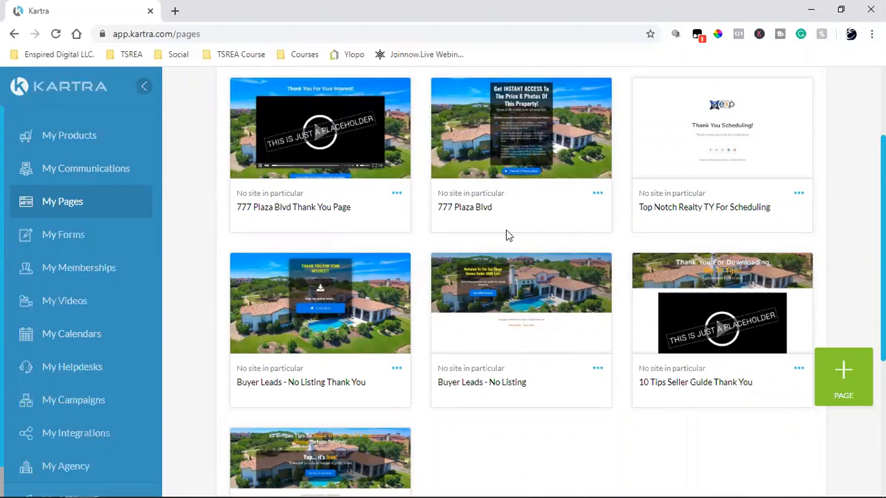
pyautogui.scroll(2, 506, 239)
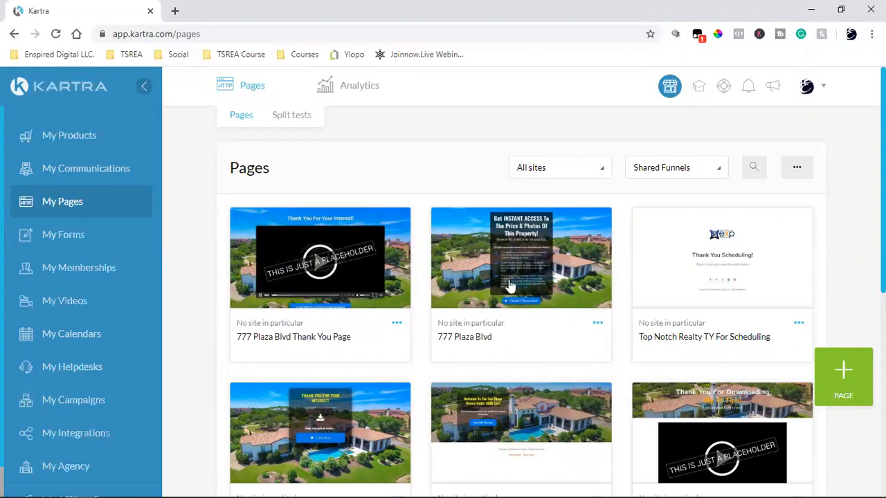
pyautogui.click(520, 263)
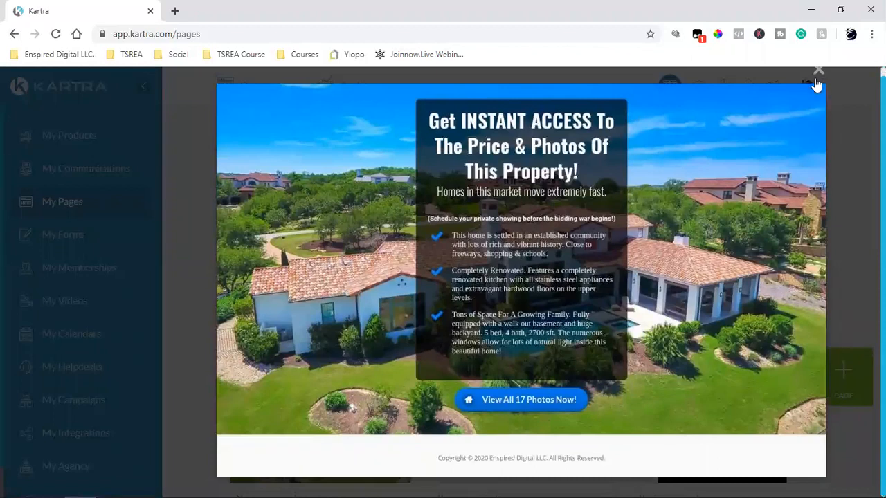
pyautogui.click(817, 76)
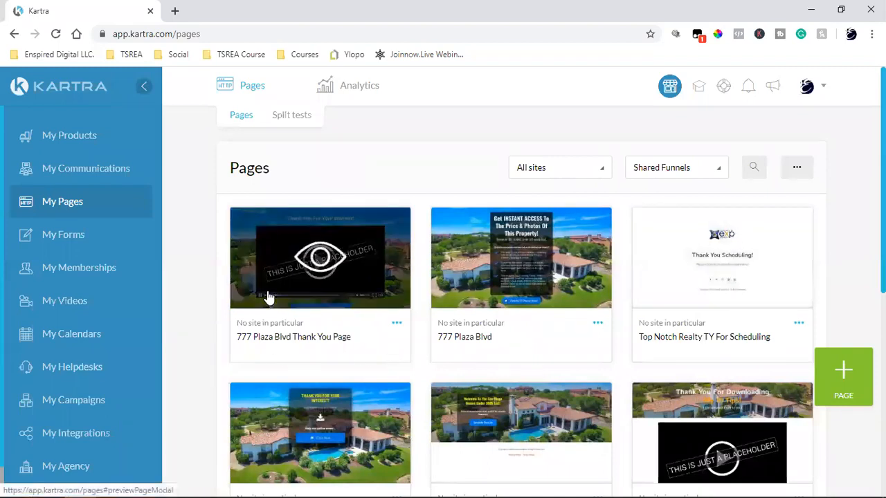
pyautogui.scroll(-4, 269, 296)
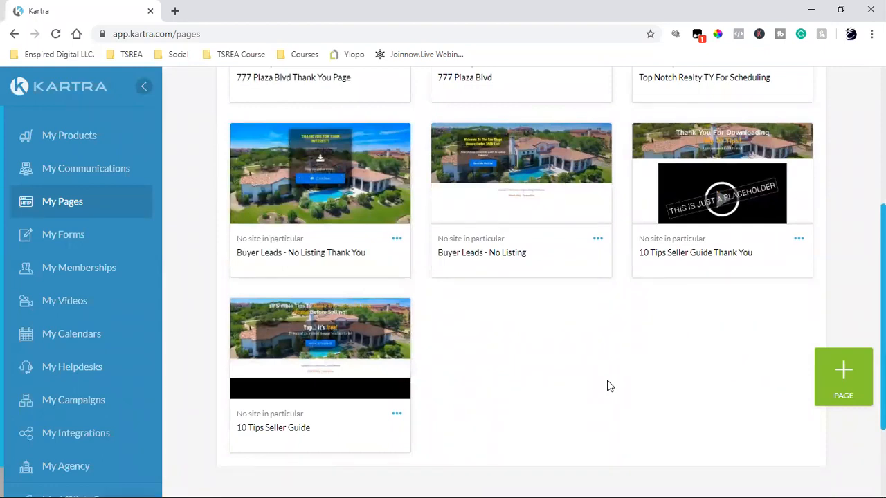
pyautogui.scroll(4, 607, 384)
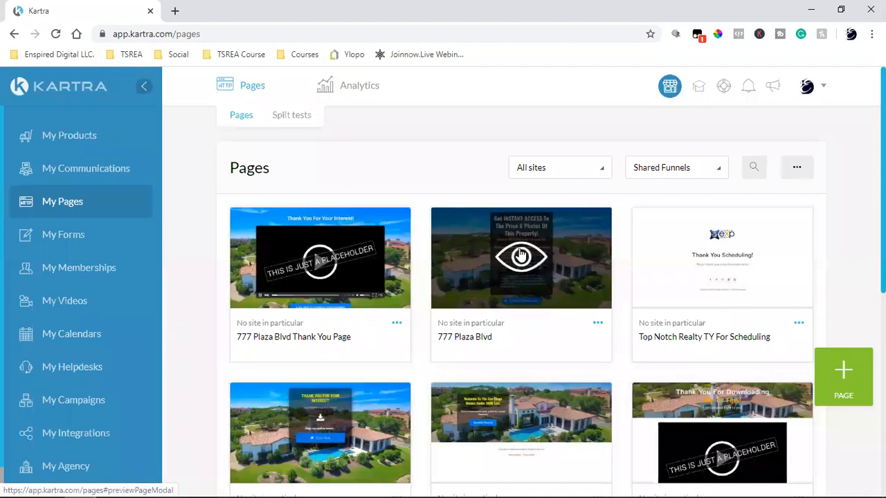
pyautogui.tripleClick(457, 336)
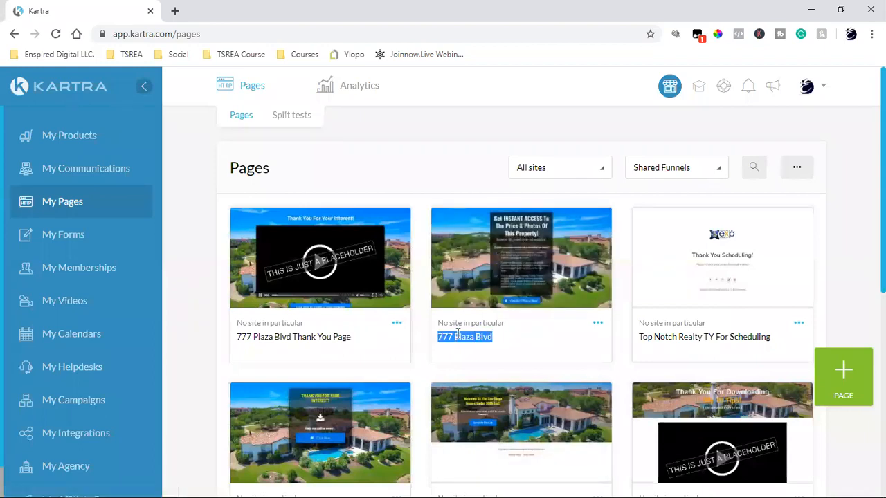
pyautogui.tripleClick(282, 336)
pyautogui.scroll(-2, 284, 348)
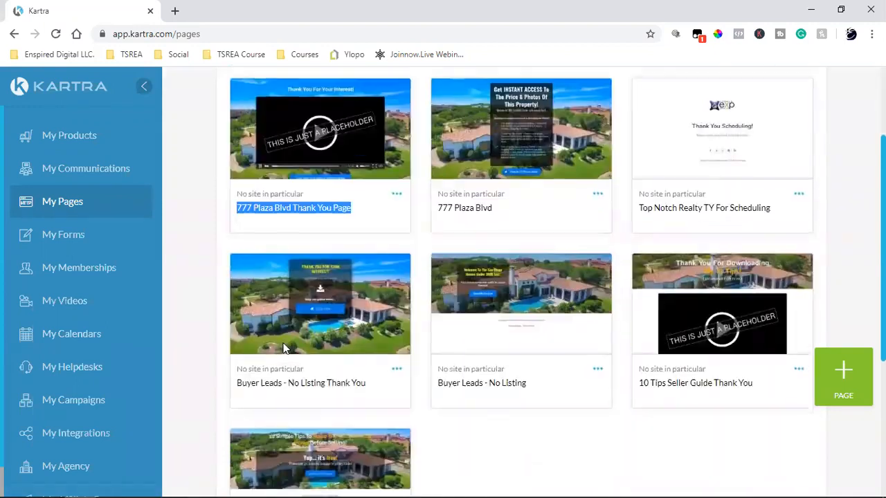
pyautogui.tripleClick(454, 380)
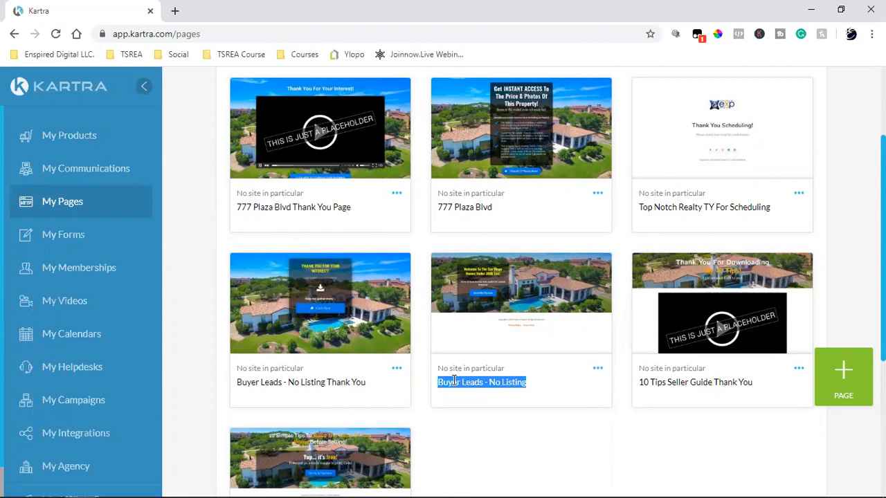
pyautogui.click(303, 386)
pyautogui.tripleClick(303, 386)
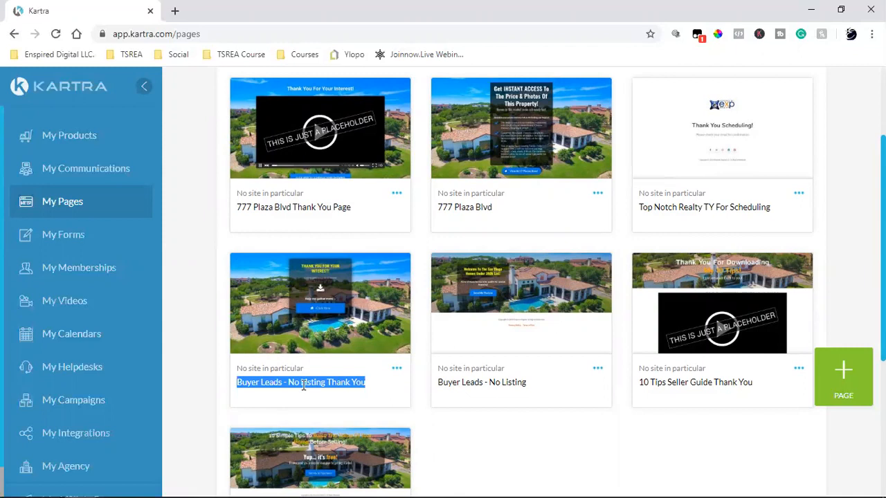
pyautogui.scroll(-2, 302, 386)
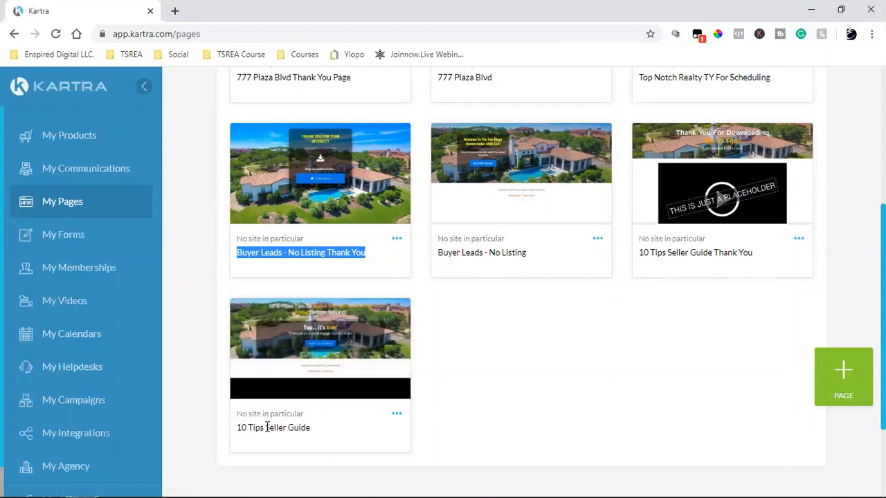
pyautogui.click(707, 252)
pyautogui.tripleClick(707, 249)
pyautogui.scroll(4, 635, 298)
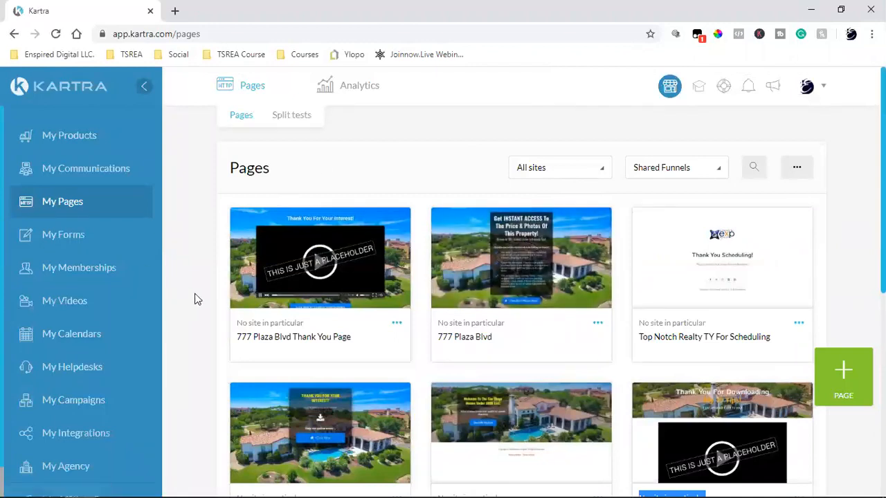
pyautogui.moveTo(454, 336); pyautogui.dragTo(474, 337)
pyautogui.tripleClick(473, 337)
pyautogui.tripleClick(346, 337)
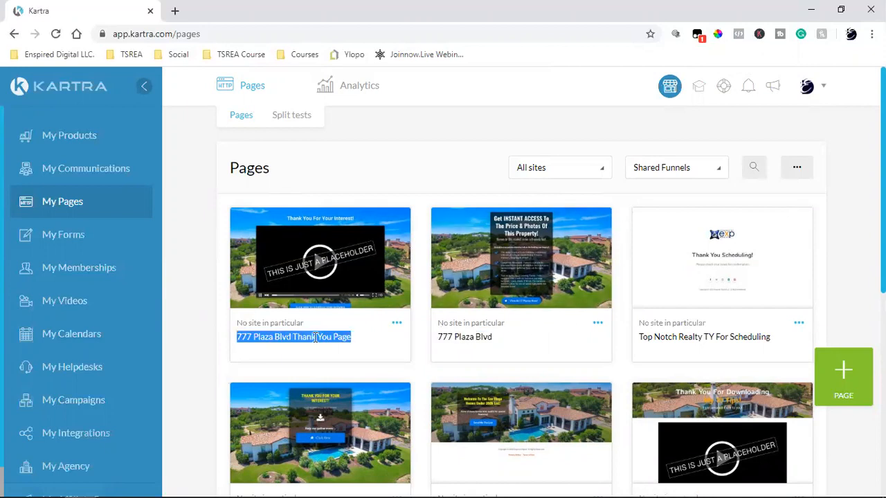
pyautogui.click(597, 323)
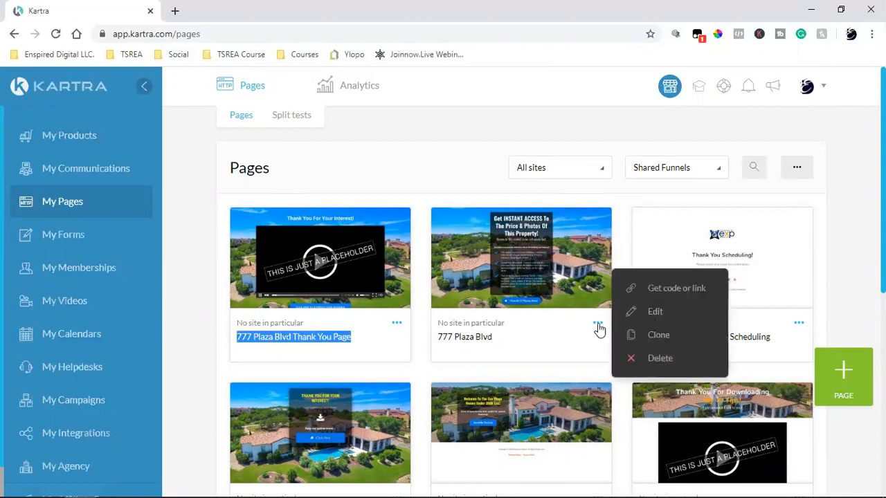
pyautogui.click(660, 336)
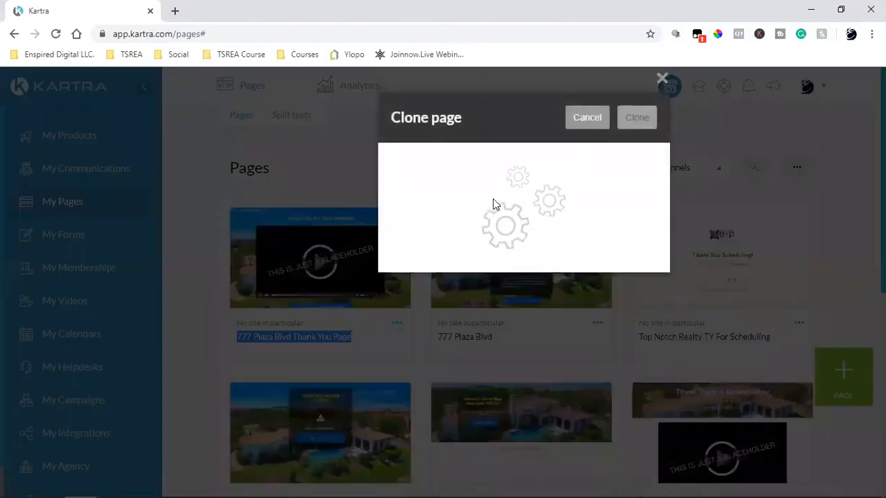
pyautogui.tripleClick(493, 199)
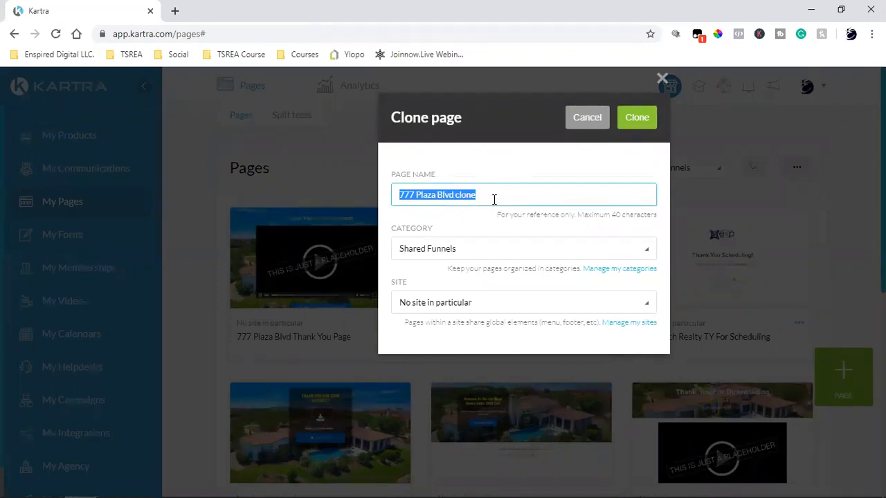
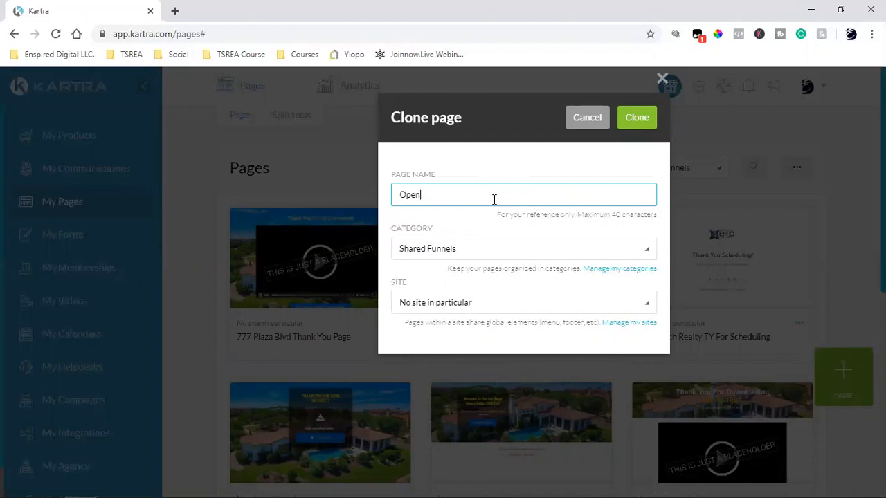
pyautogui.press('BackSpace')
pyautogui.press('BackSpace')
pyautogui.press('BackSpace')
pyautogui.press('BackSpace')
pyautogui.press('BackSpace')
pyautogui.press('BackSpace')
pyautogui.press('BackSpace')
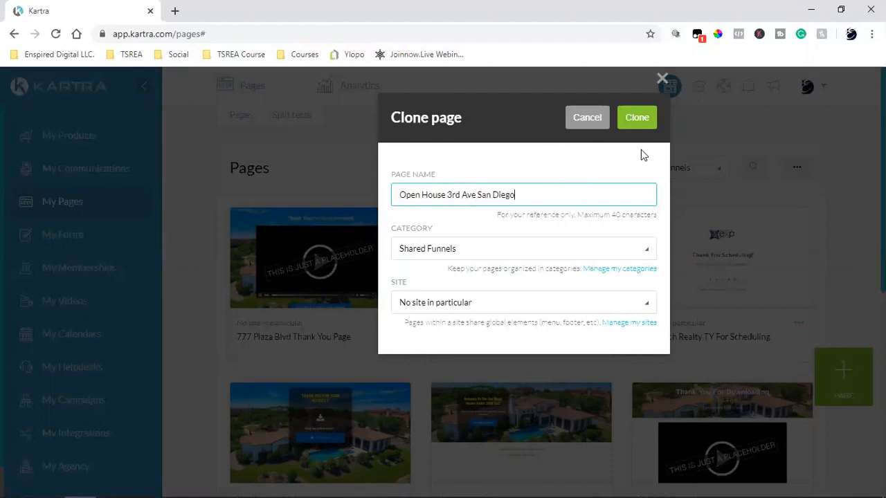
pyautogui.click(635, 118)
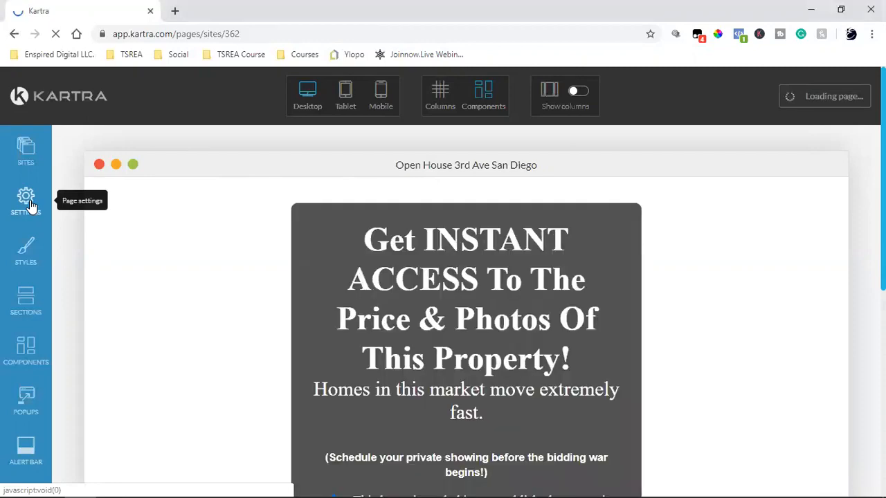
pyautogui.click(27, 201)
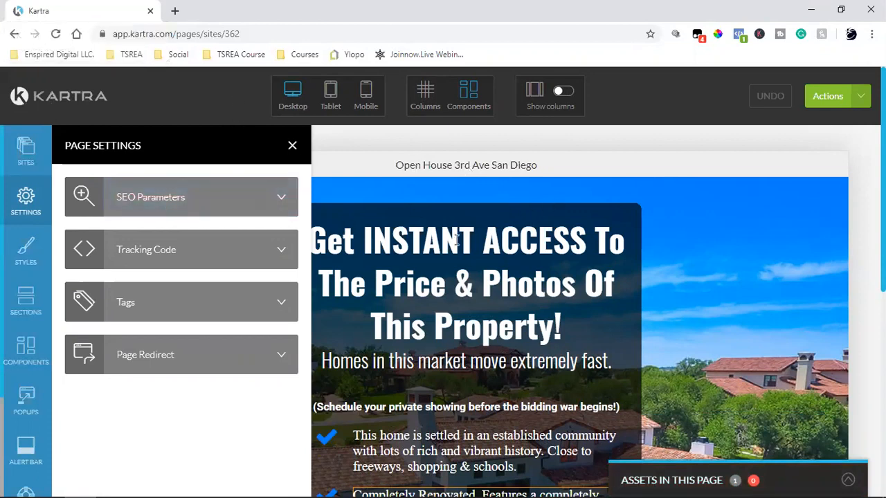
pyautogui.click(204, 210)
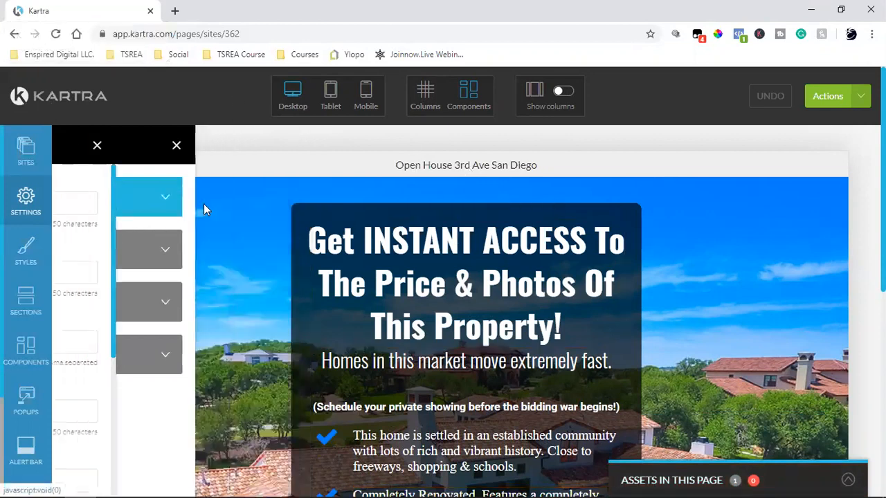
pyautogui.tripleClick(182, 204)
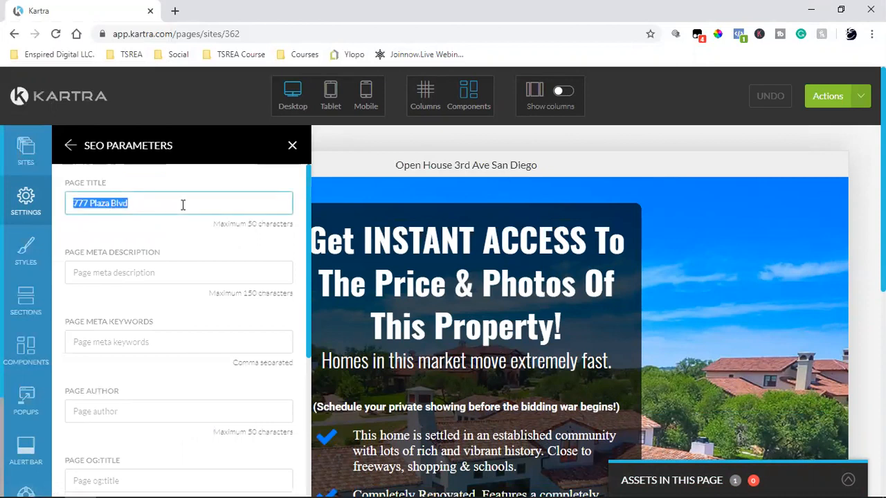
pyautogui.click(146, 204)
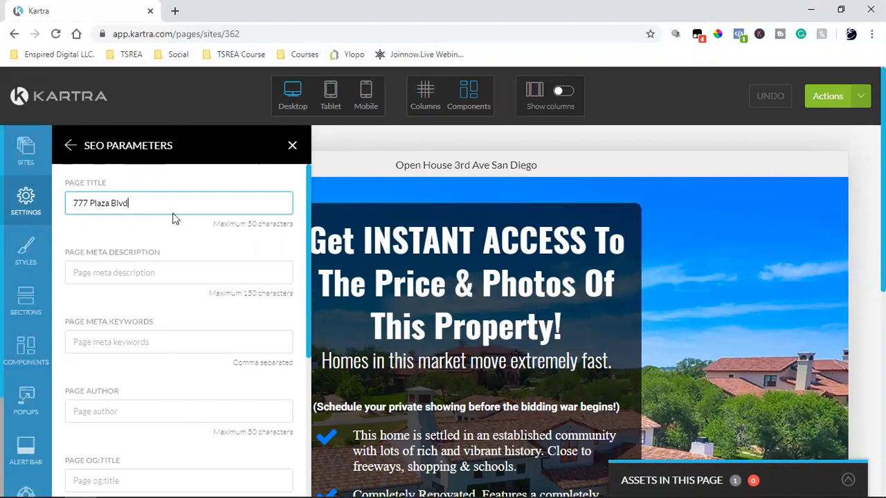
pyautogui.tripleClick(107, 205)
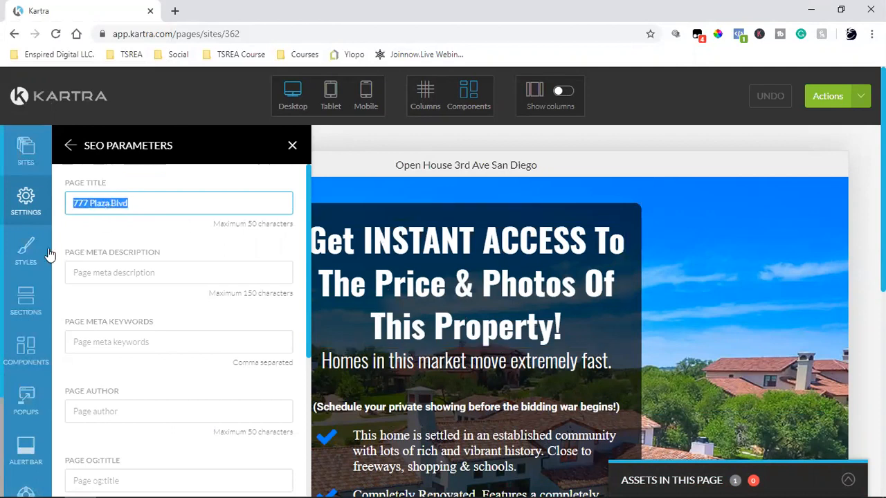
pyautogui.click(69, 146)
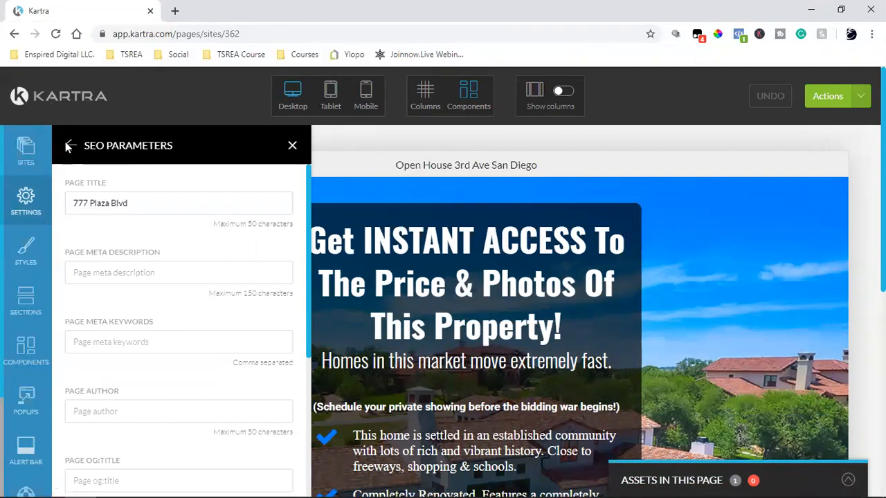
# Inspect the Facebook Pixel code in Tracking Codes and return to the settings list.
pyautogui.click(183, 254)
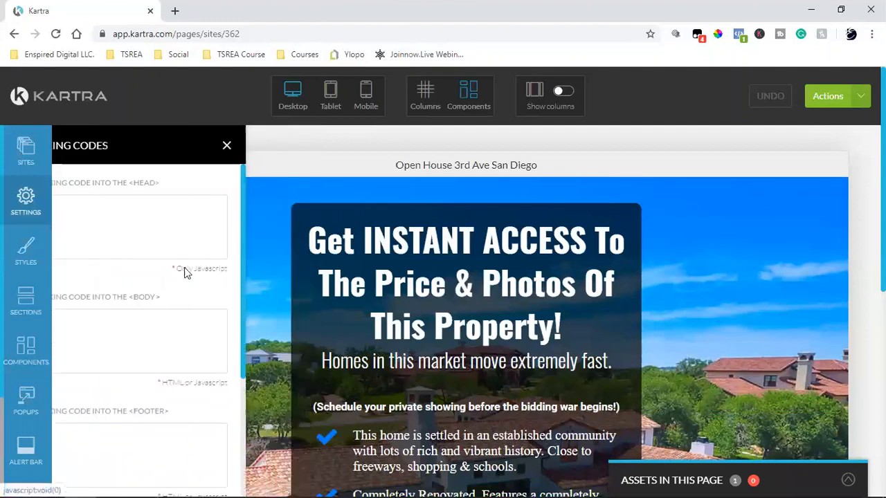
pyautogui.scroll(-4, 191, 321)
pyautogui.moveTo(125, 367); pyautogui.dragTo(103, 377)
pyautogui.moveTo(171, 427); pyautogui.dragTo(185, 446)
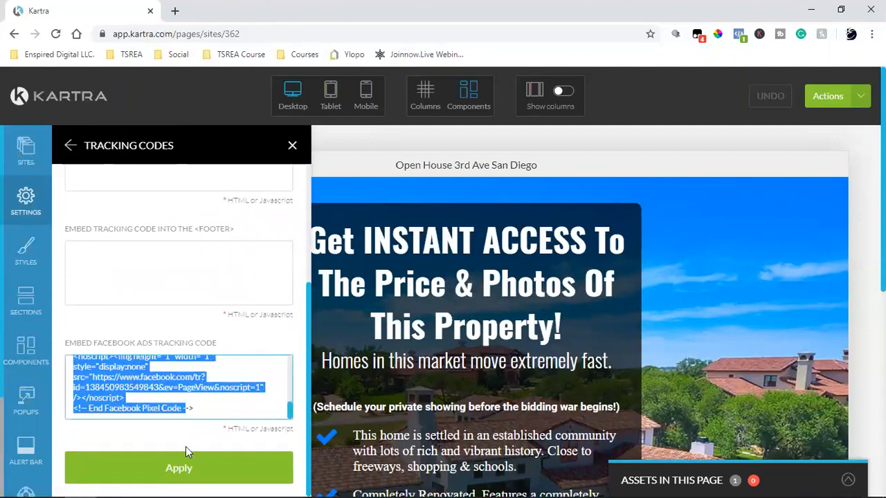
pyautogui.click(193, 383)
pyautogui.scroll(4, 193, 383)
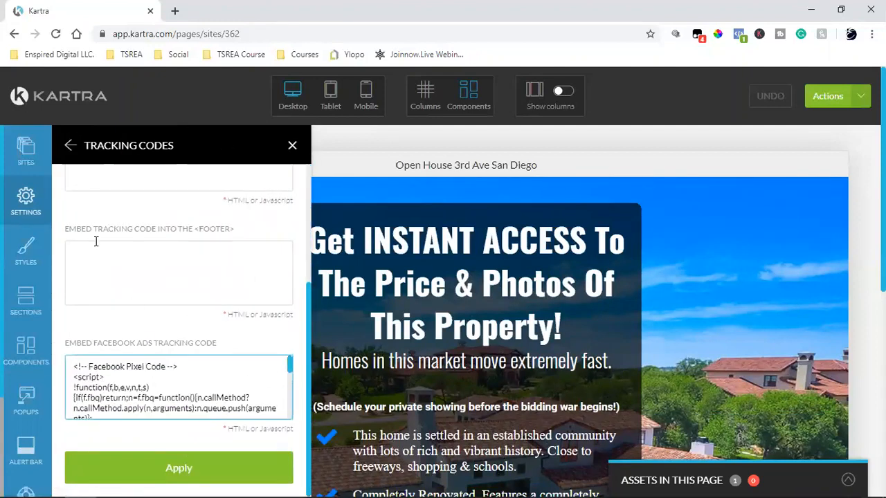
pyautogui.click(67, 147)
# Change the SEO page title to 'Open House 3rd Ave'.
pyautogui.click(155, 209)
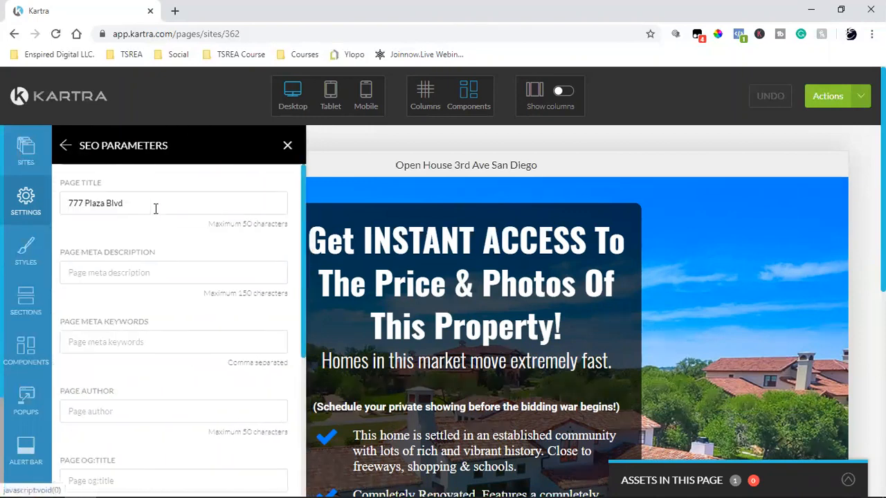
pyautogui.tripleClick(156, 209)
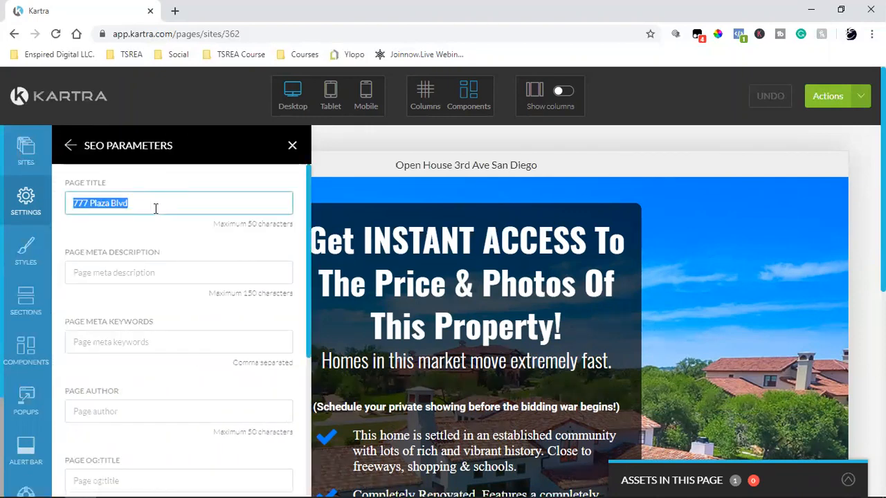
pyautogui.write('Open House 3rd Ave')
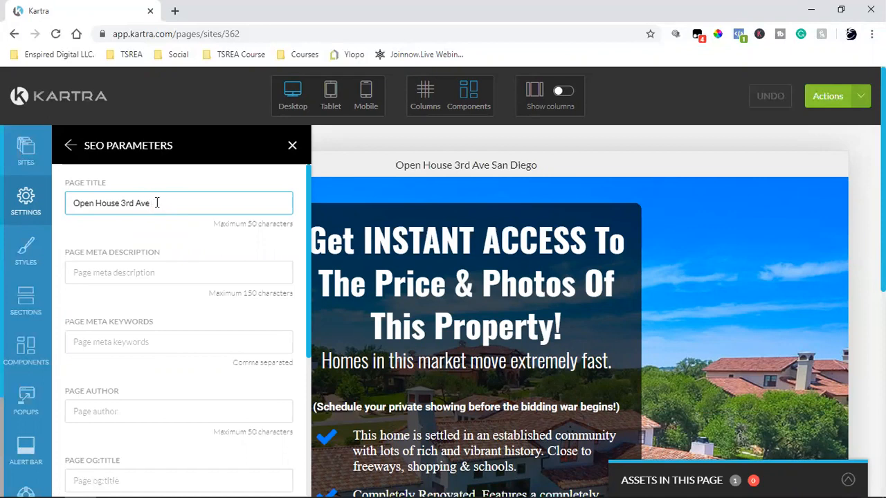
# Remove the aerial house photo as the share image and apply the SEO settings.
pyautogui.scroll(-4, 156, 200)
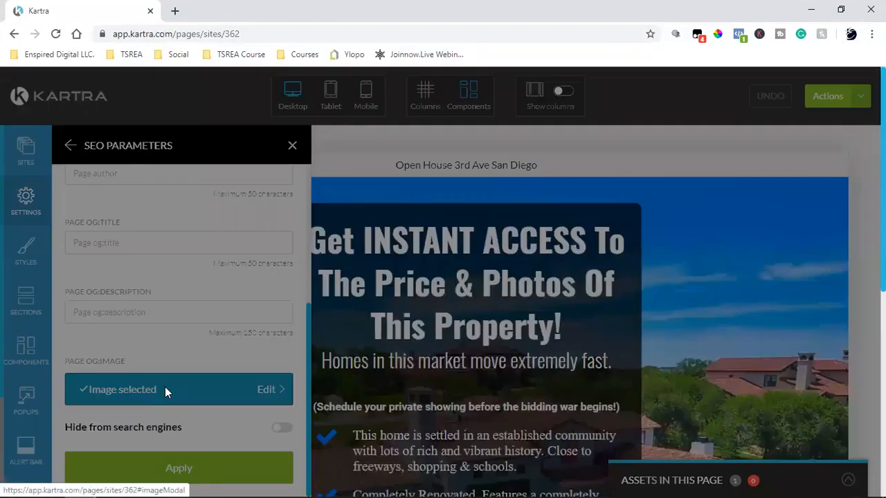
pyautogui.click(166, 391)
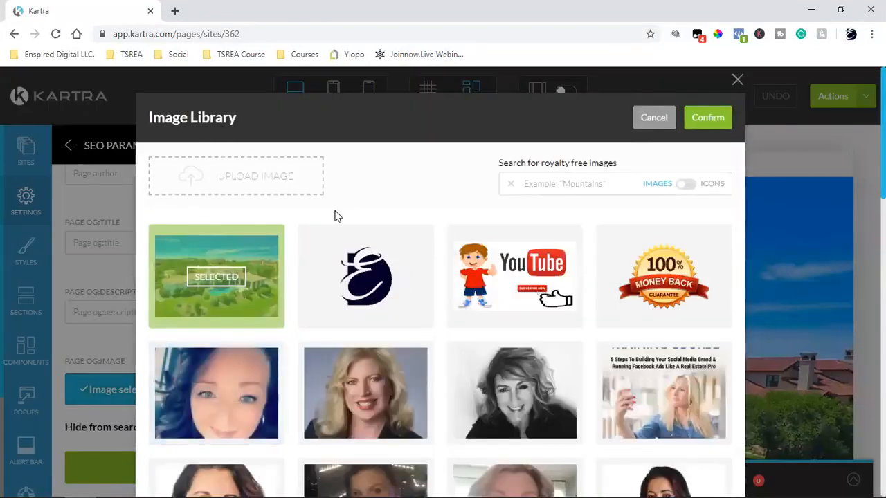
pyautogui.click(219, 277)
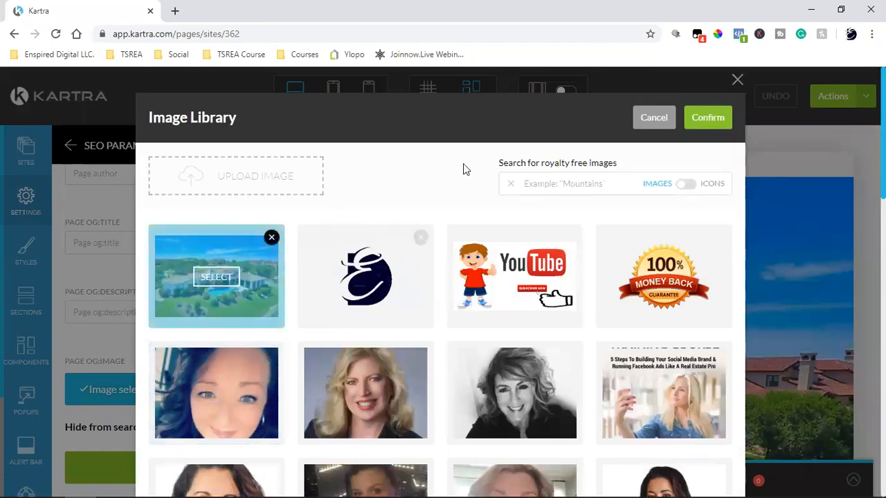
pyautogui.click(706, 119)
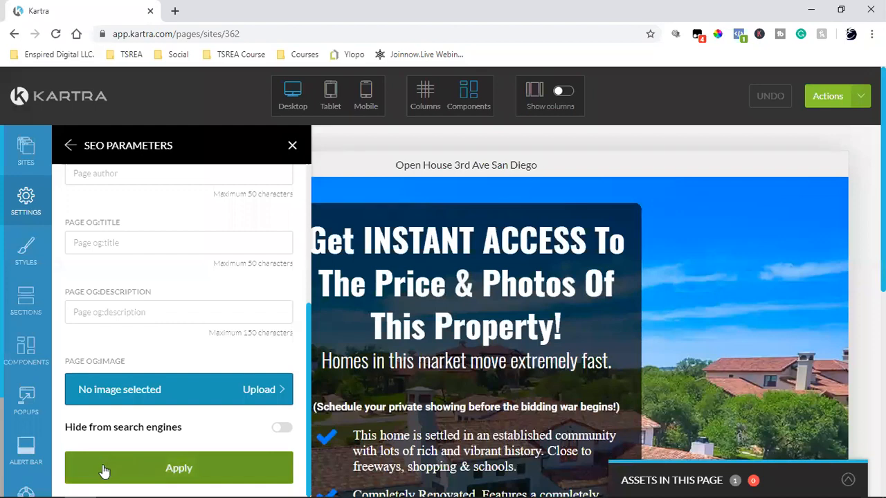
pyautogui.click(127, 467)
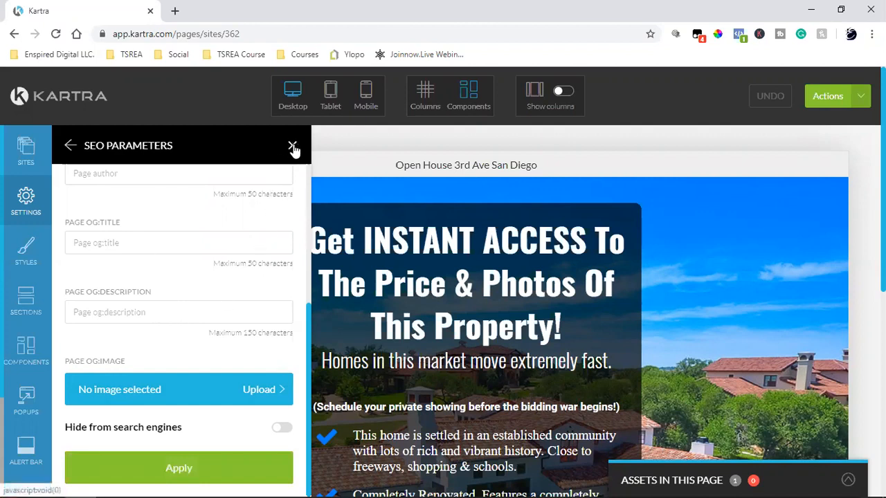
# Recheck the new page title, apply the SEO settings again, and close them.
pyautogui.scroll(4, 195, 360)
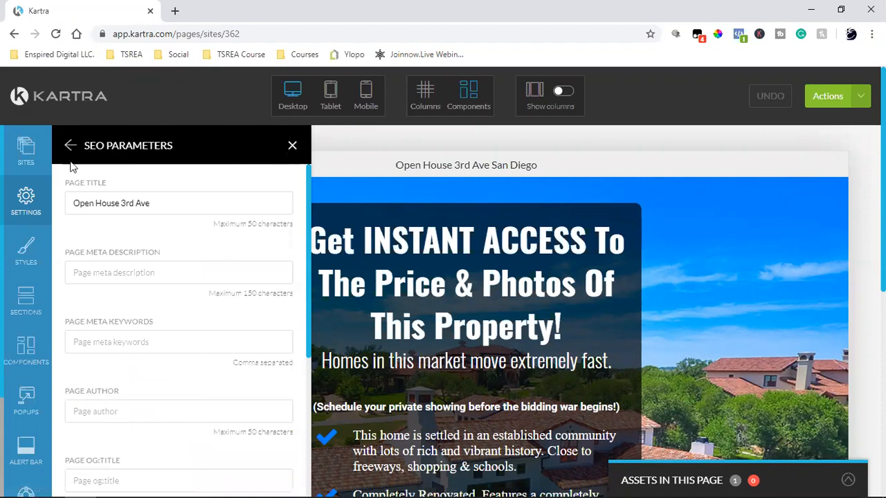
pyautogui.tripleClick(114, 206)
pyautogui.scroll(-4, 139, 311)
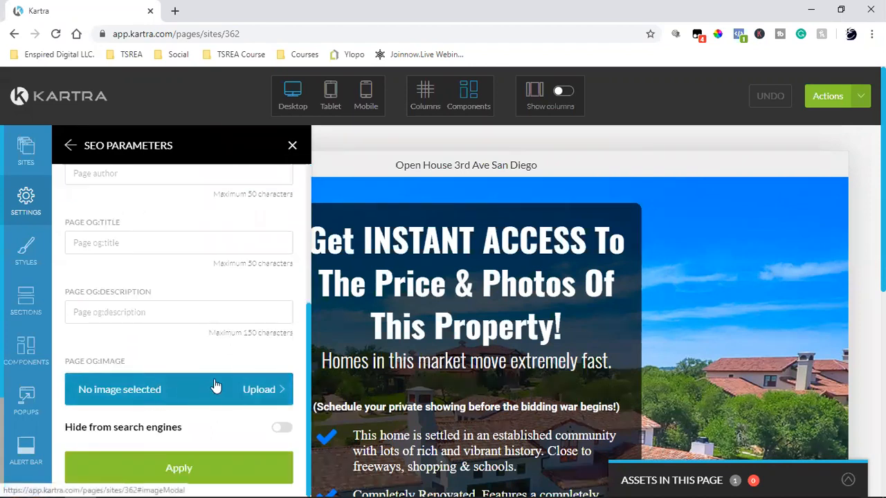
pyautogui.click(173, 475)
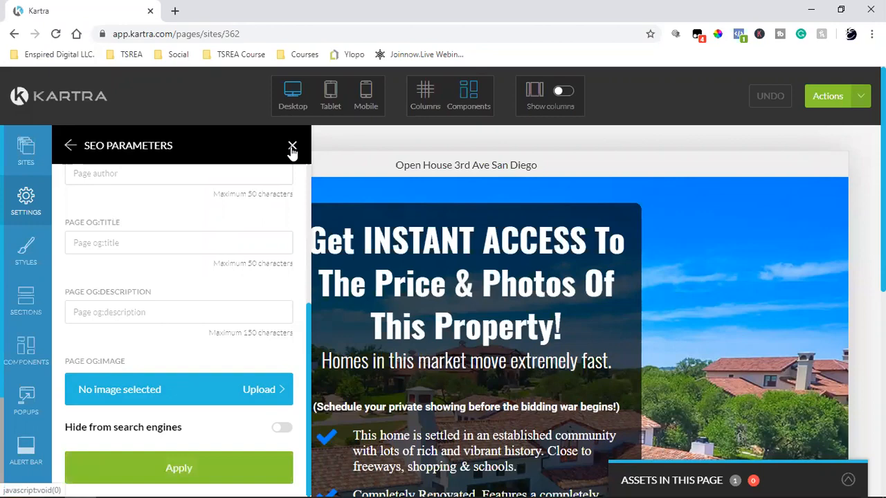
pyautogui.click(292, 148)
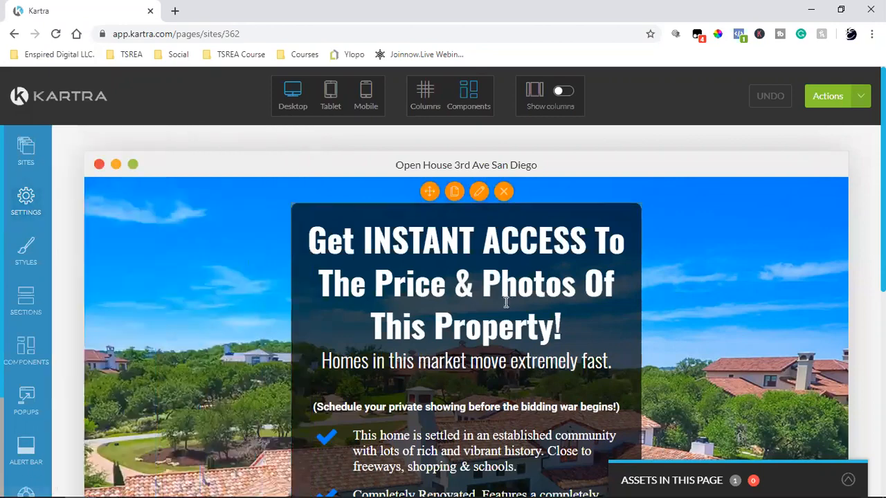
# Open the headline section's style configuration and close it unchanged.
pyautogui.scroll(-6, 506, 302)
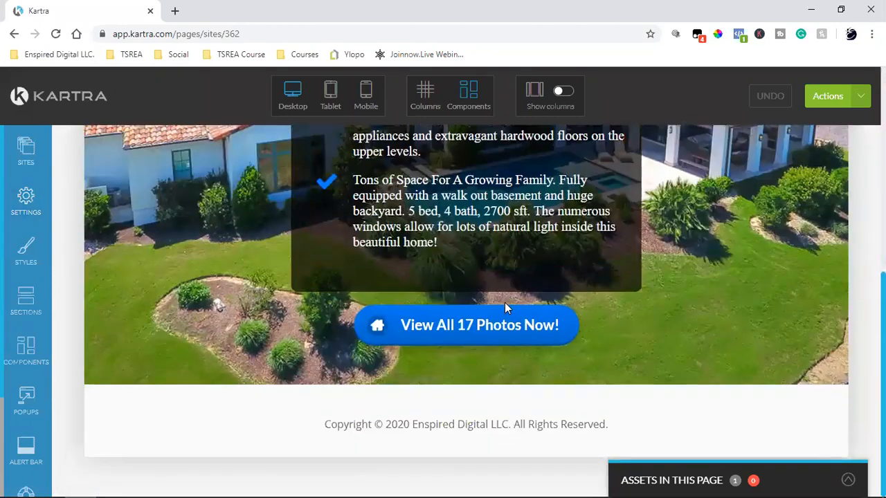
pyautogui.scroll(8, 504, 303)
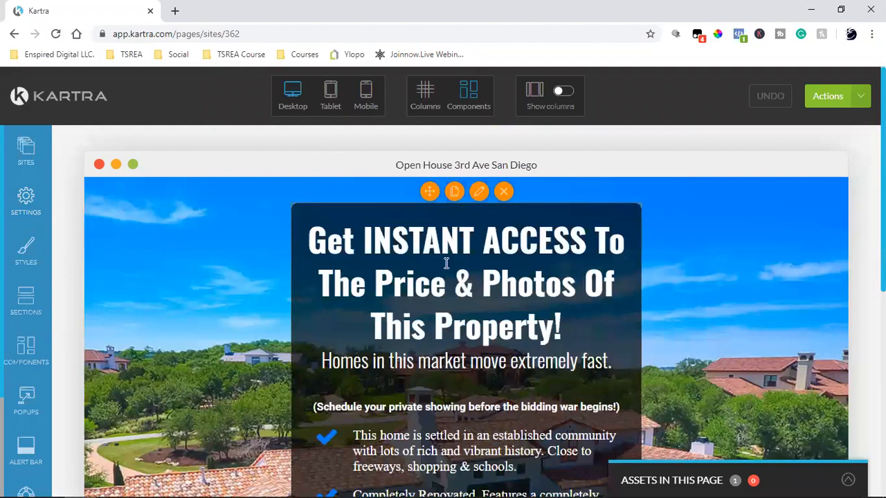
pyautogui.click(330, 240)
pyautogui.click(292, 145)
# Change the headline to 'Open House!!!' and the subtitle to 'Saturday & Sunday 1pm - 4pm'.
pyautogui.click(526, 298)
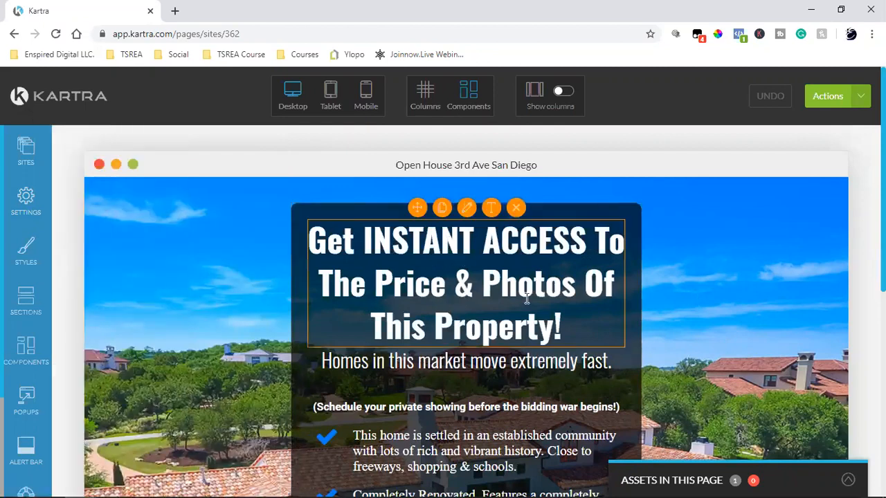
pyautogui.click(491, 208)
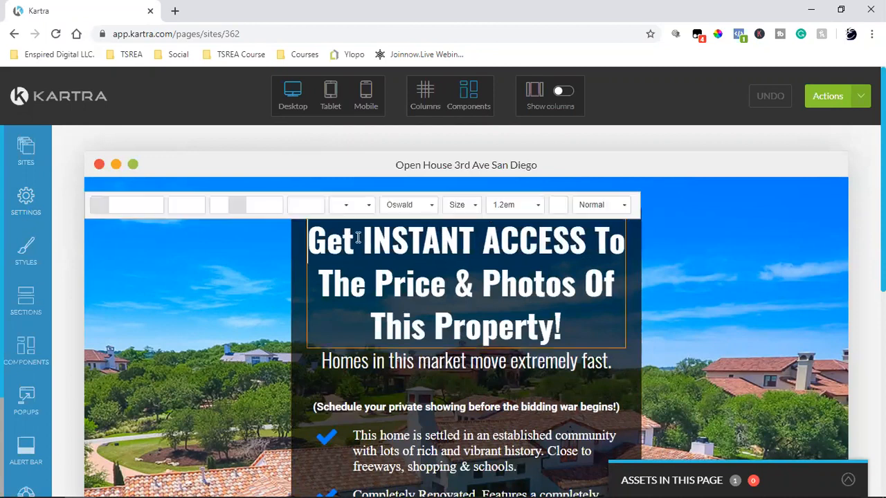
pyautogui.moveTo(317, 240); pyautogui.dragTo(554, 316)
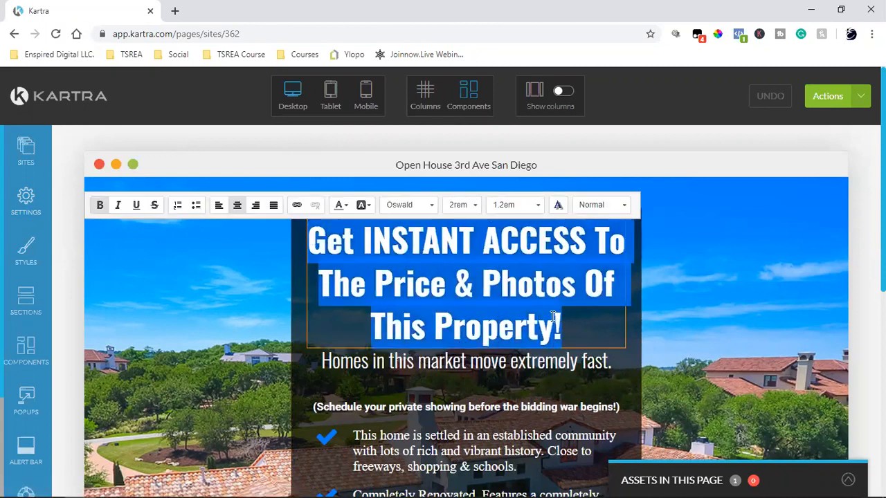
pyautogui.write('Op')
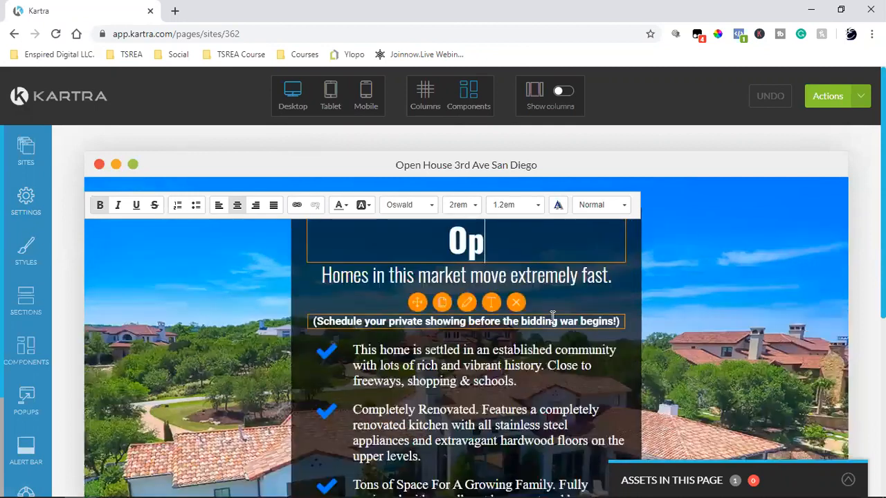
pyautogui.write('en House')
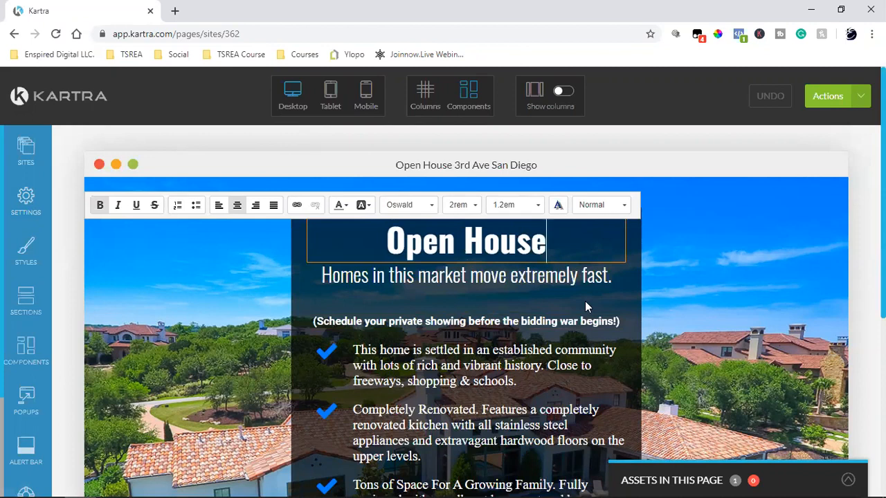
pyautogui.write('!!!')
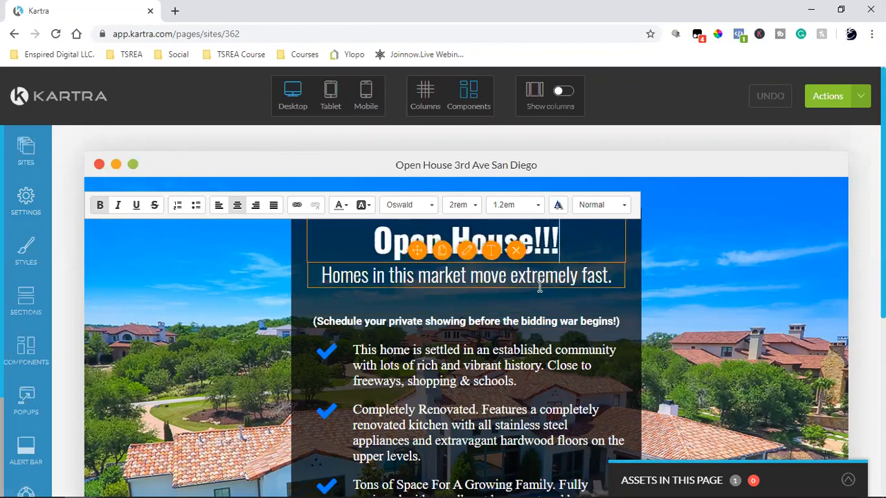
pyautogui.click(490, 250)
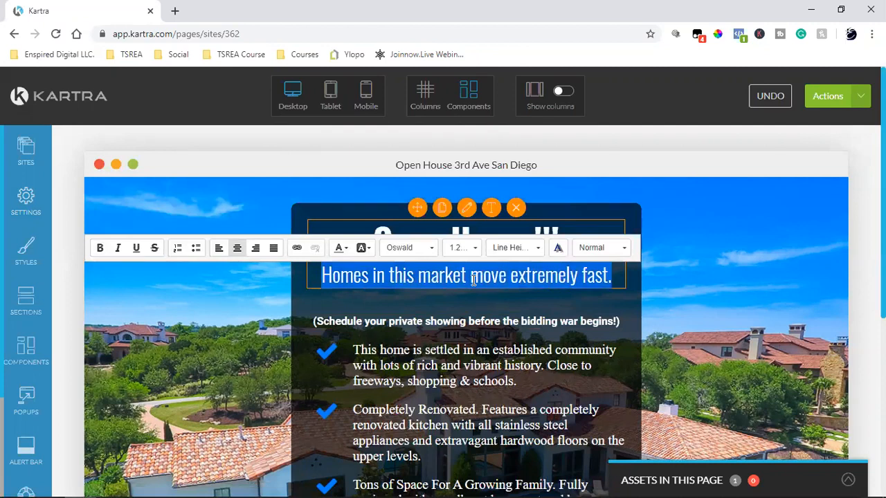
pyautogui.write('Sat')
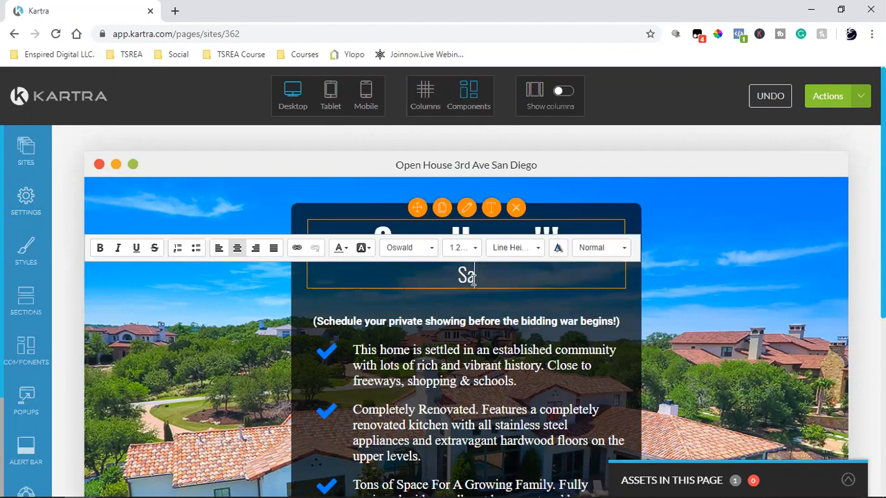
pyautogui.write('ur')
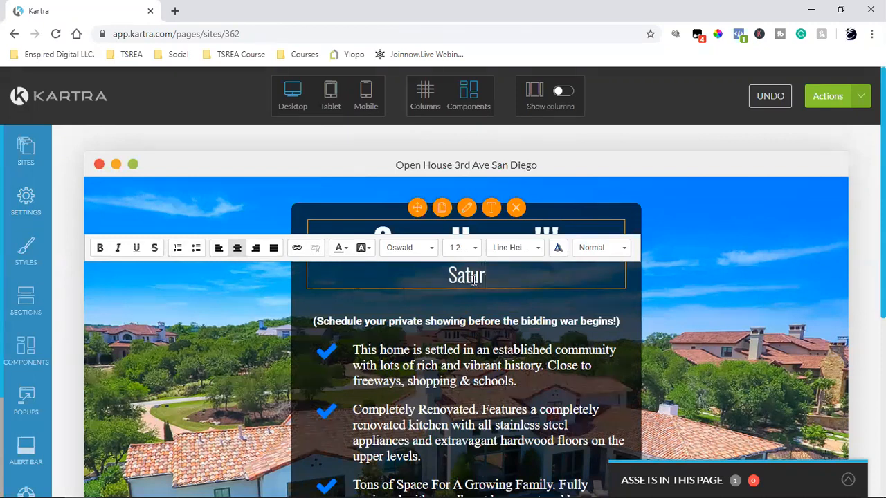
pyautogui.write('day & Su')
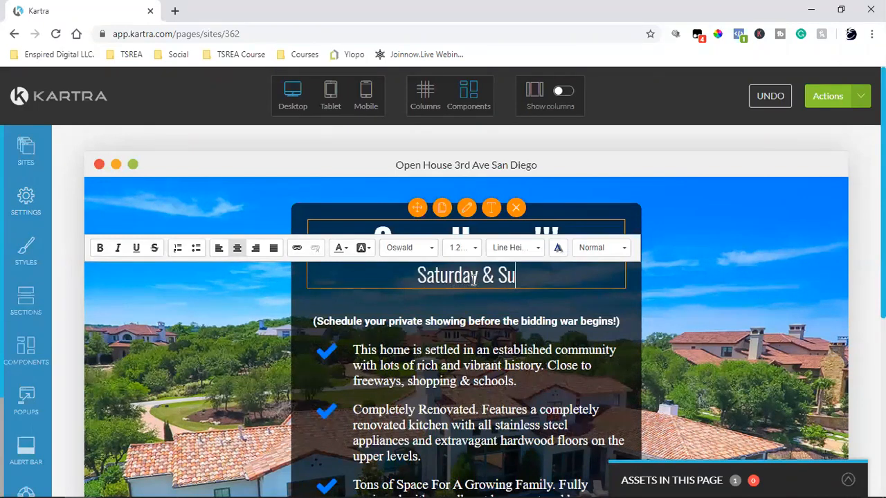
pyautogui.write('nday 1p')
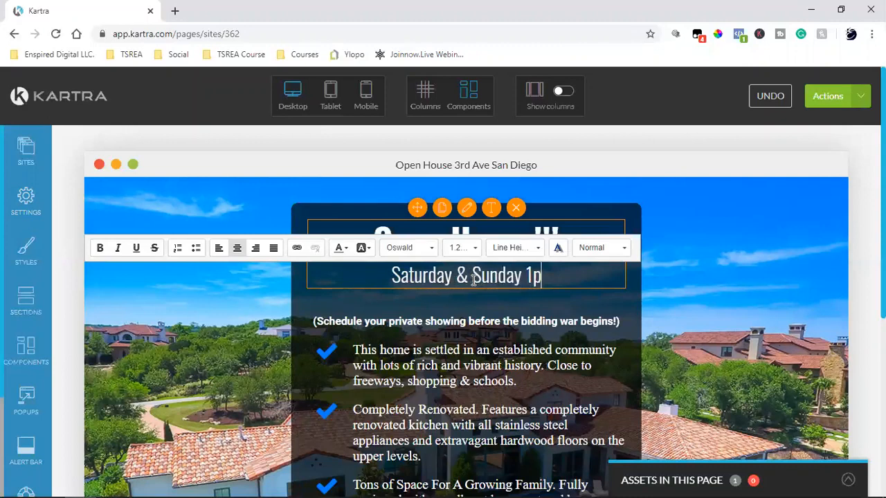
pyautogui.write('m - 4pm')
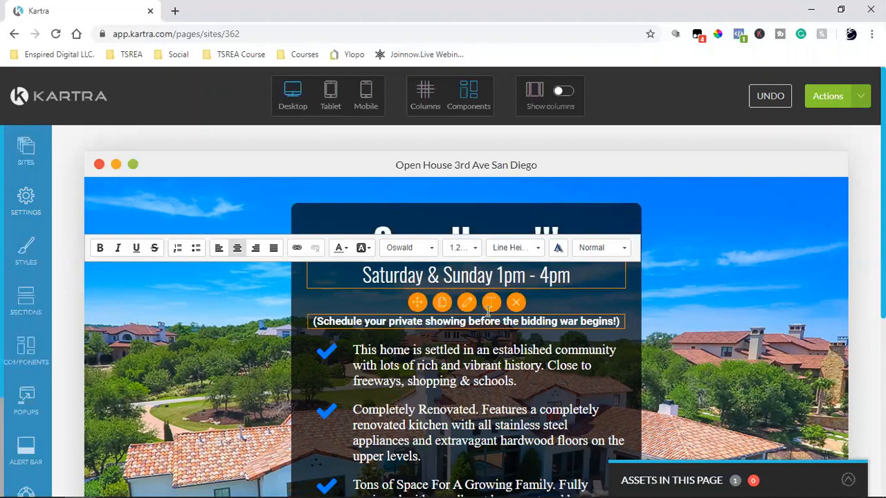
# Start rewriting the schedule line, then undo the accidental deletion to restore it.
pyautogui.click(490, 311)
pyautogui.click(491, 315)
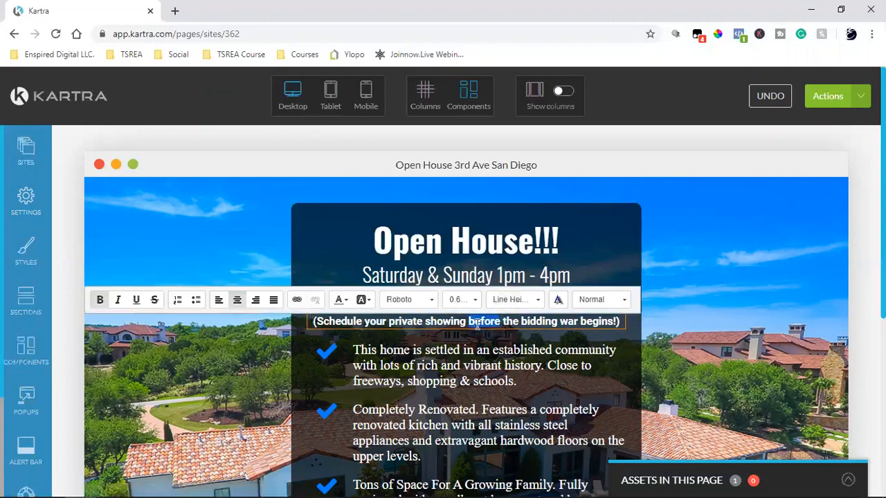
pyautogui.tripleClick(478, 323)
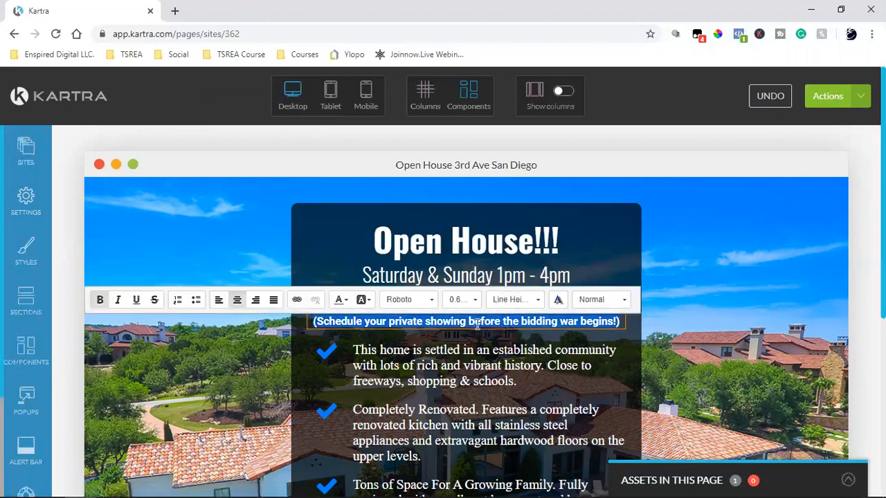
pyautogui.write('On th')
pyautogui.press('BackSpace')
pyautogui.press('BackSpace')
pyautogui.press('BackSpace')
pyautogui.press('BackSpace')
pyautogui.press('BackSpace')
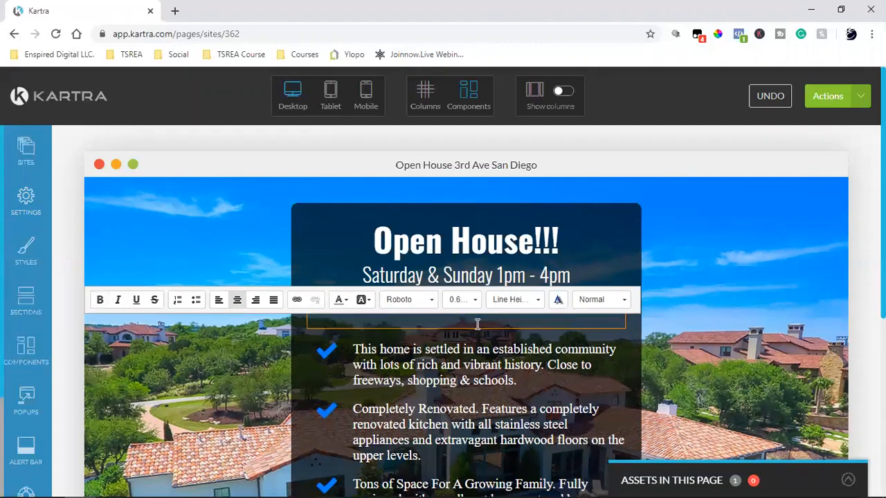
pyautogui.click(713, 272)
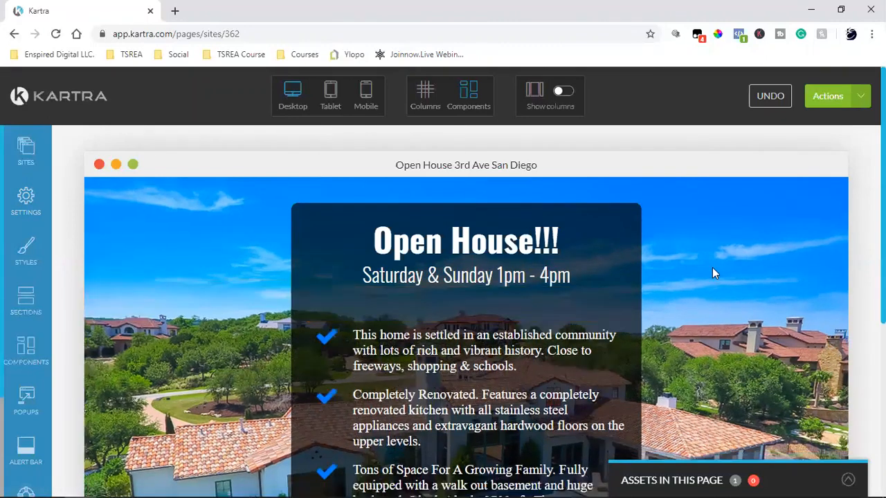
pyautogui.moveTo(456, 307)
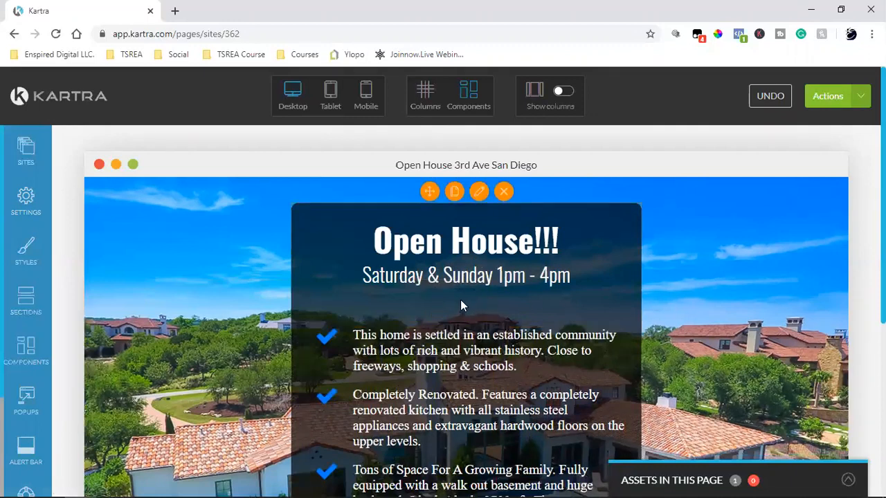
pyautogui.click(773, 99)
# Replace the schedule line with 'Click button below to RSVP'.
pyautogui.moveTo(512, 327)
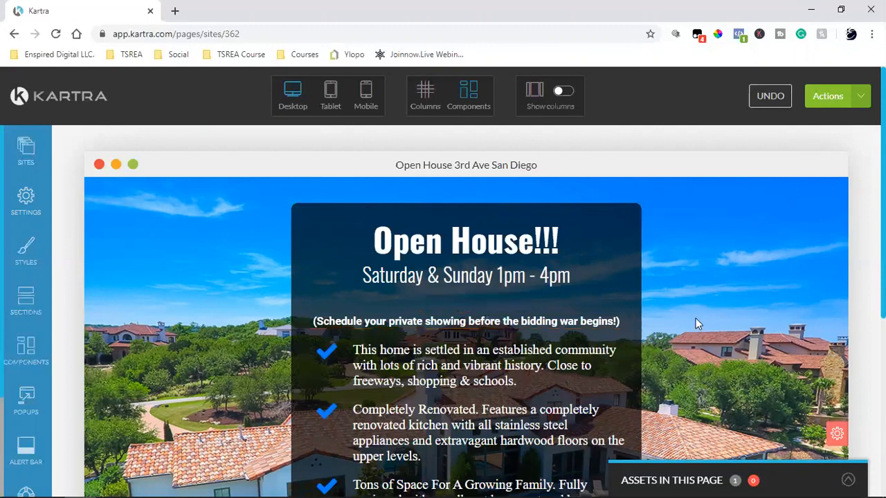
pyautogui.moveTo(477, 327)
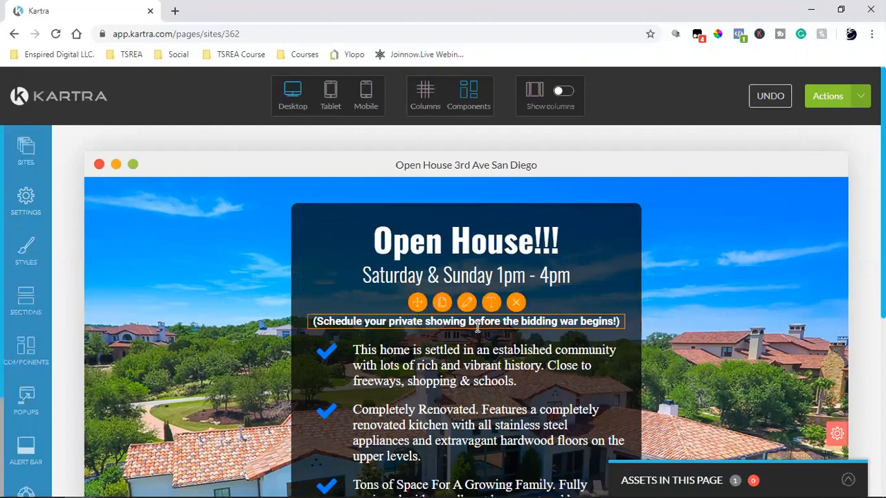
pyautogui.click(480, 322)
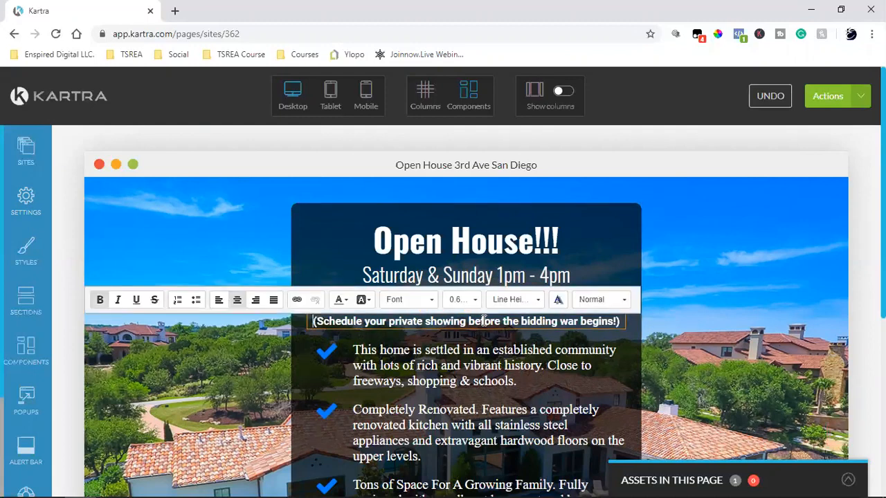
pyautogui.doubleClick(484, 322)
pyautogui.tripleClick(483, 322)
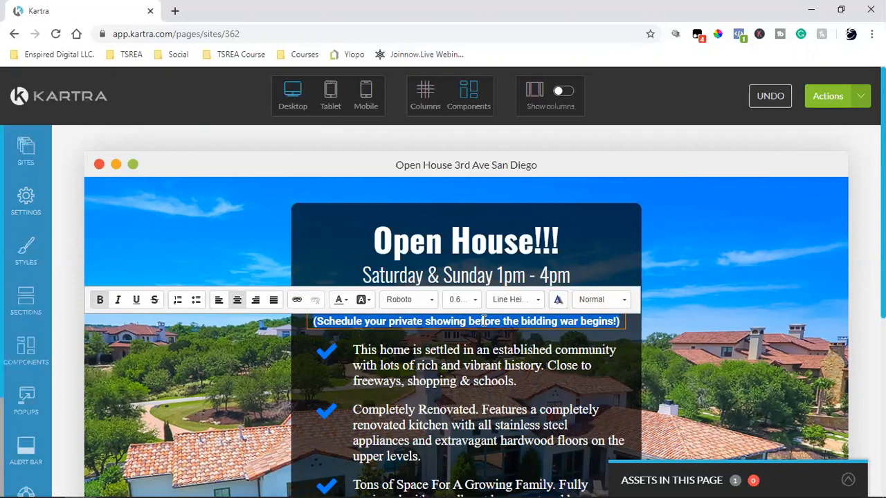
pyautogui.write('Click')
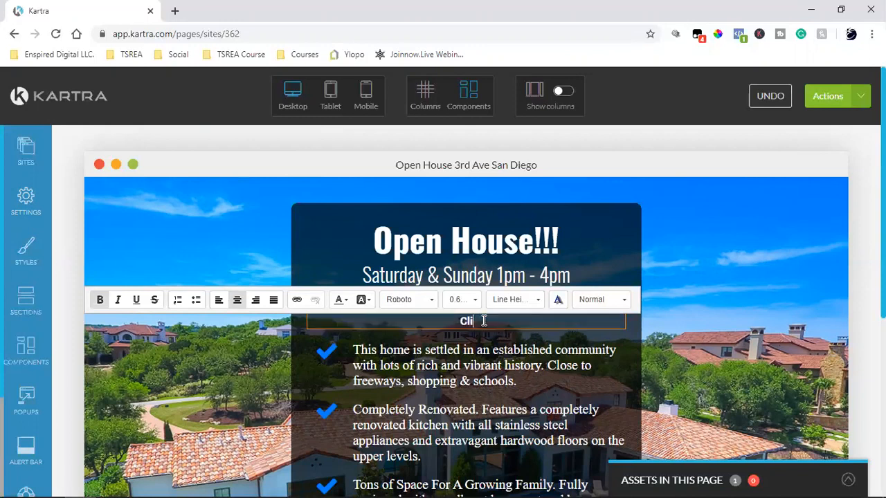
pyautogui.press('BackSpace')
pyautogui.press('BackSpace')
pyautogui.write('ck button below to')
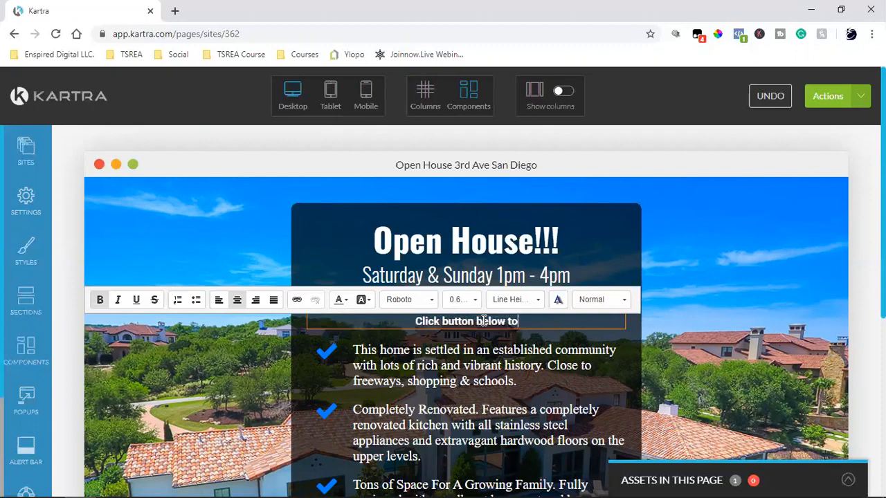
pyautogui.write(' RSVP')
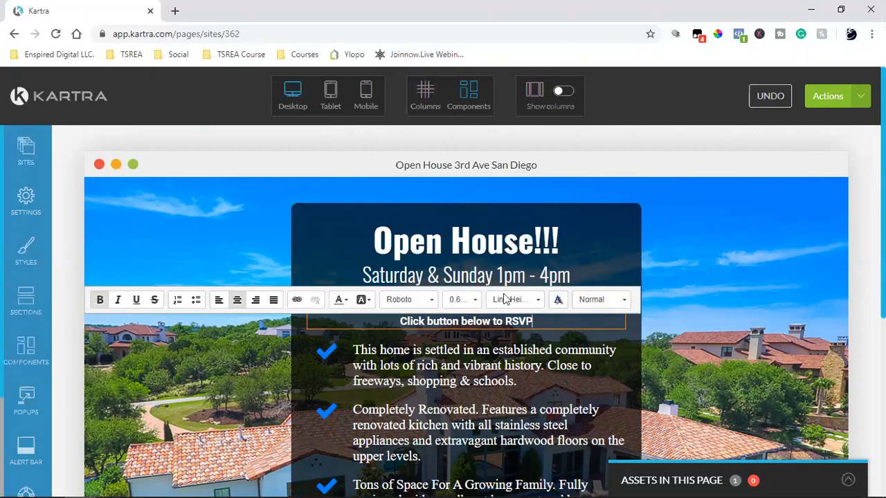
pyautogui.click(703, 247)
pyautogui.scroll(-2, 703, 246)
pyautogui.scroll(2, 703, 246)
pyautogui.scroll(-2, 704, 251)
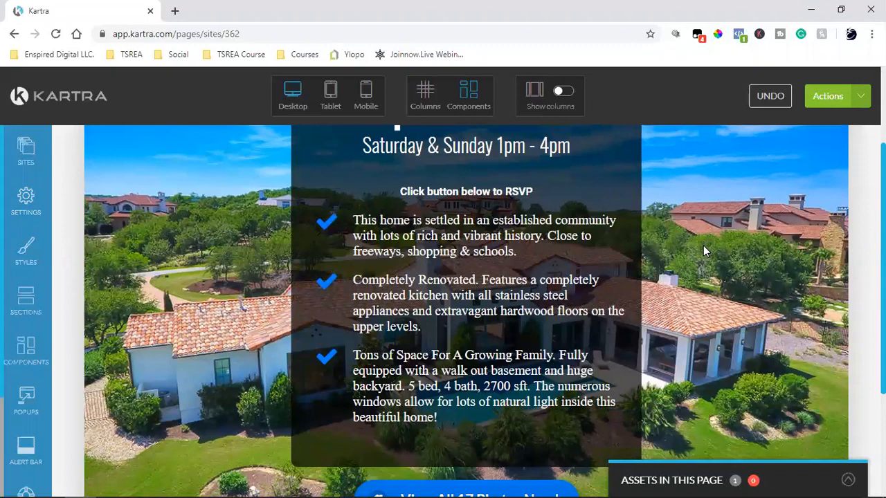
pyautogui.scroll(2, 703, 245)
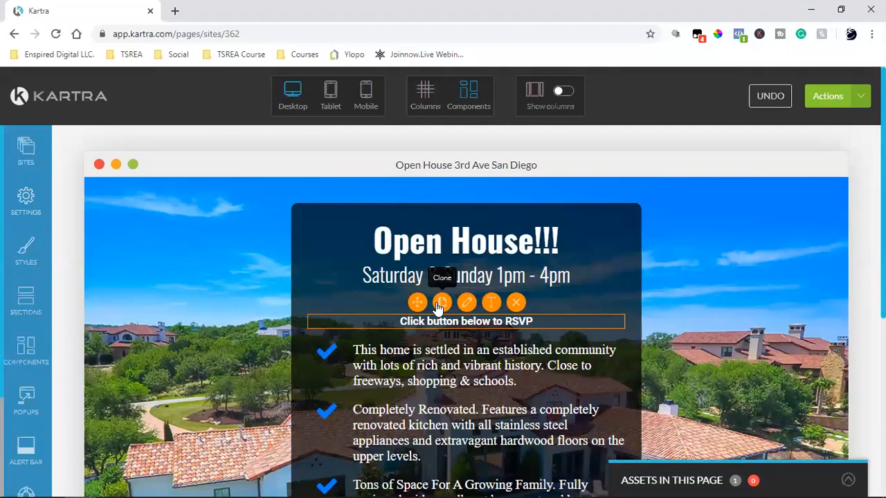
pyautogui.click(440, 305)
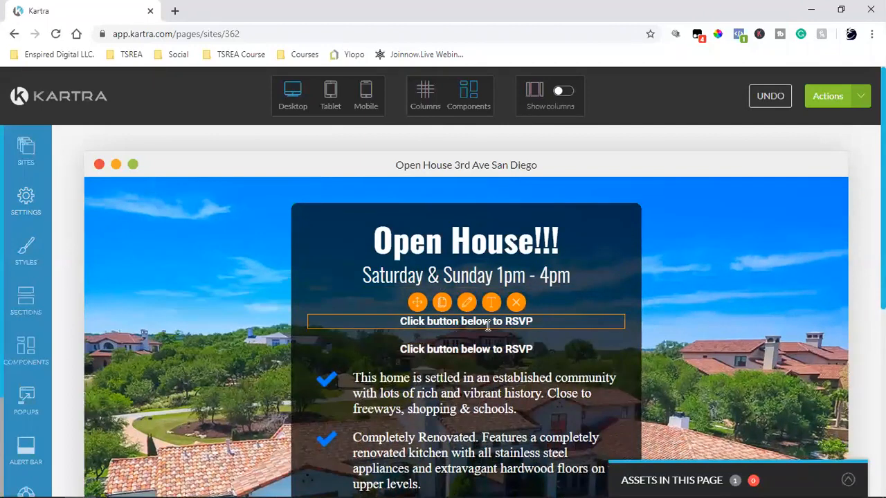
pyautogui.click(490, 302)
pyautogui.tripleClick(482, 324)
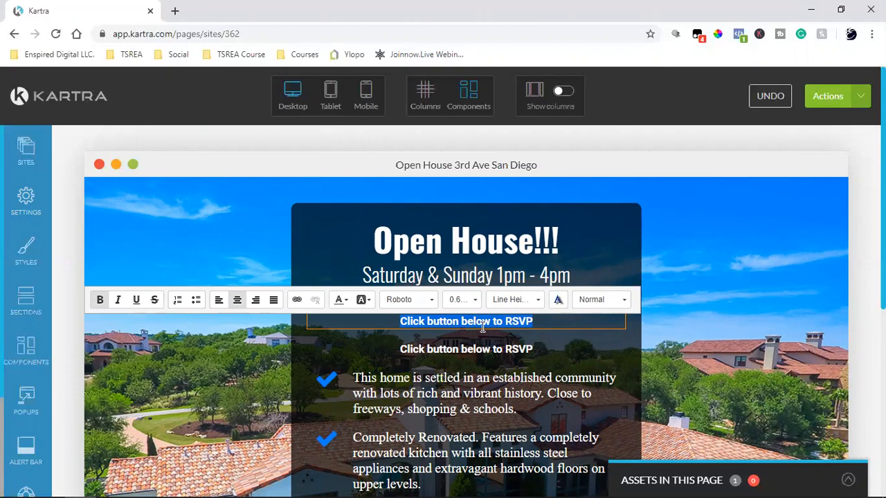
pyautogui.press('BackSpace')
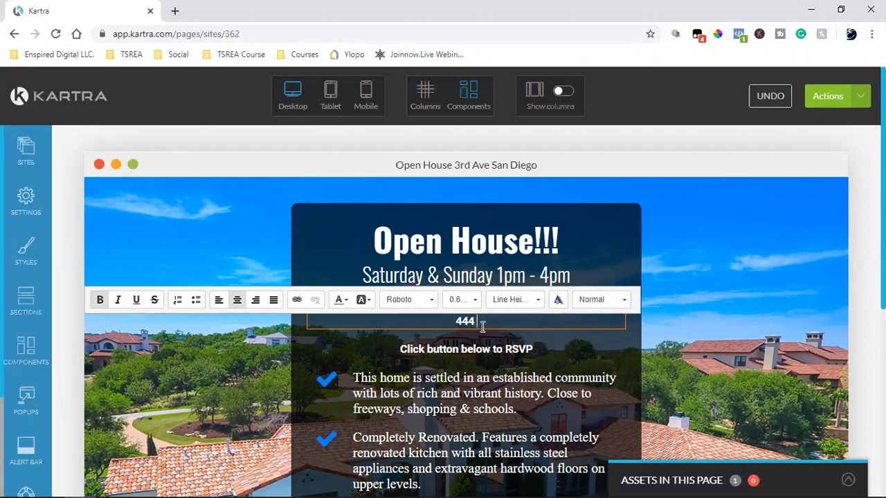
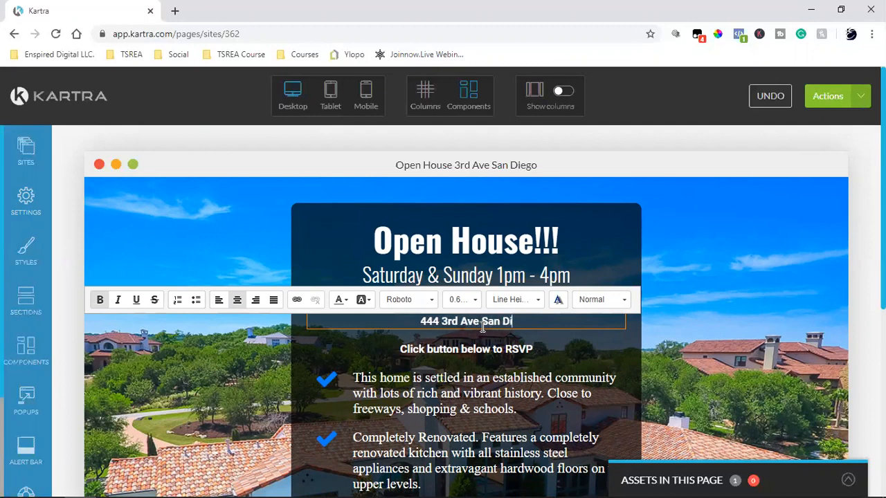
pyautogui.click(754, 249)
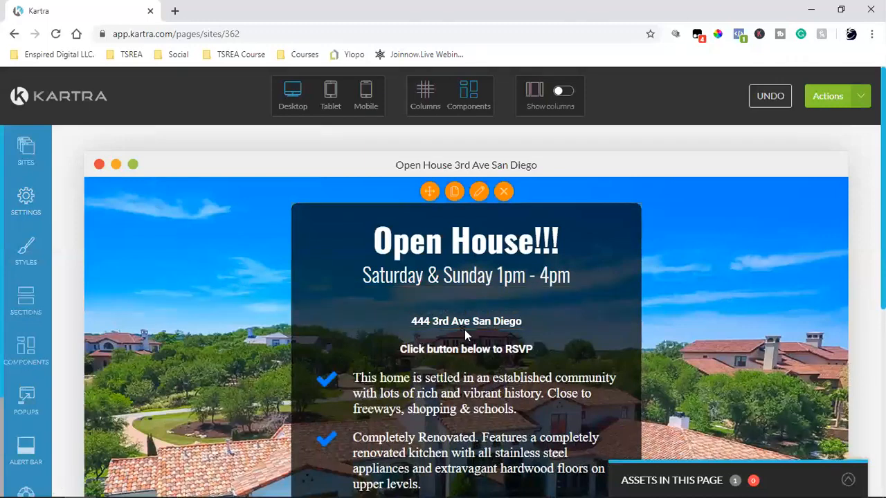
pyautogui.moveTo(447, 320)
pyautogui.moveTo(416, 302)
pyautogui.mouseDown()
pyautogui.moveTo(413, 246)
pyautogui.moveTo(414, 303)
pyautogui.mouseUp()
pyautogui.moveTo(478, 320)
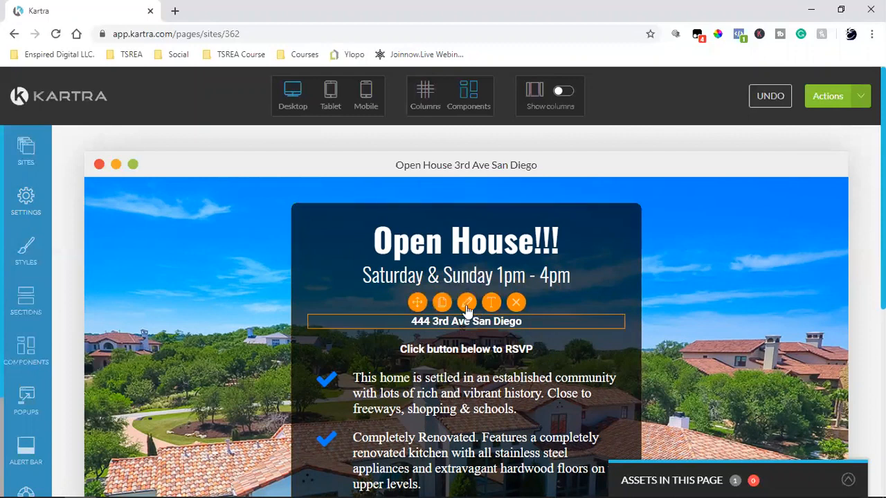
# Set the section's bottom margin to 20 px after first trying 60 px.
pyautogui.click(467, 305)
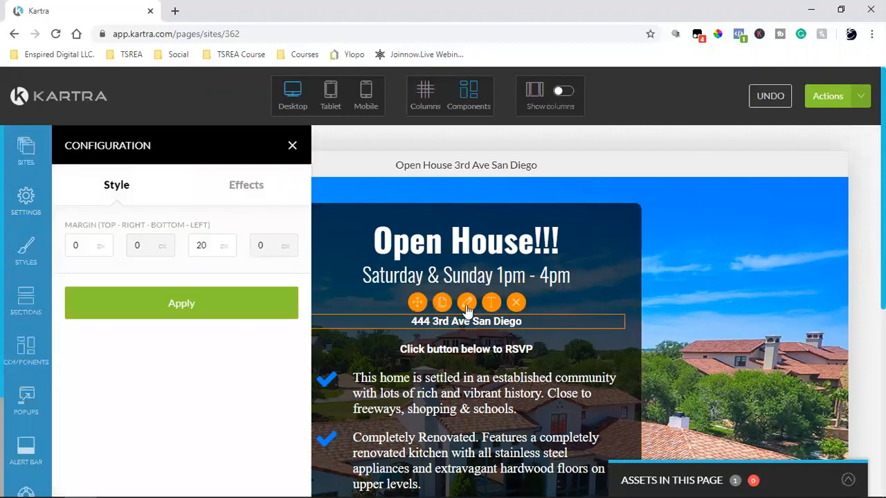
pyautogui.doubleClick(201, 246)
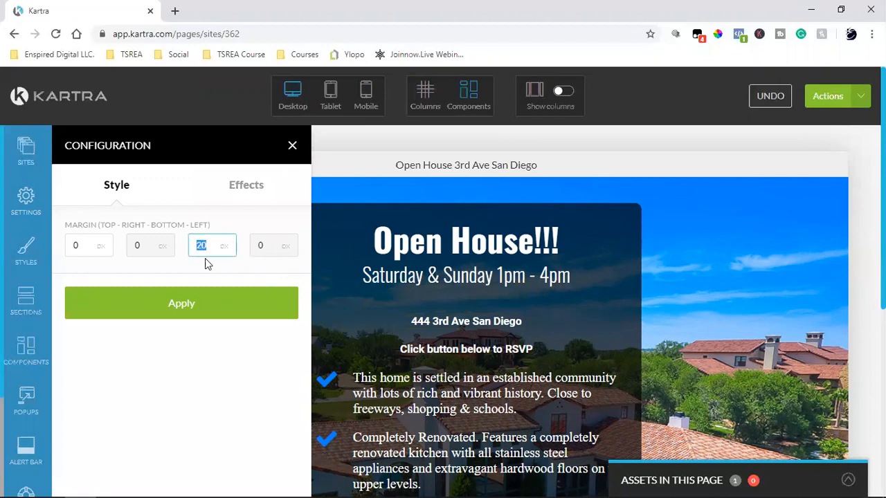
pyautogui.write('60')
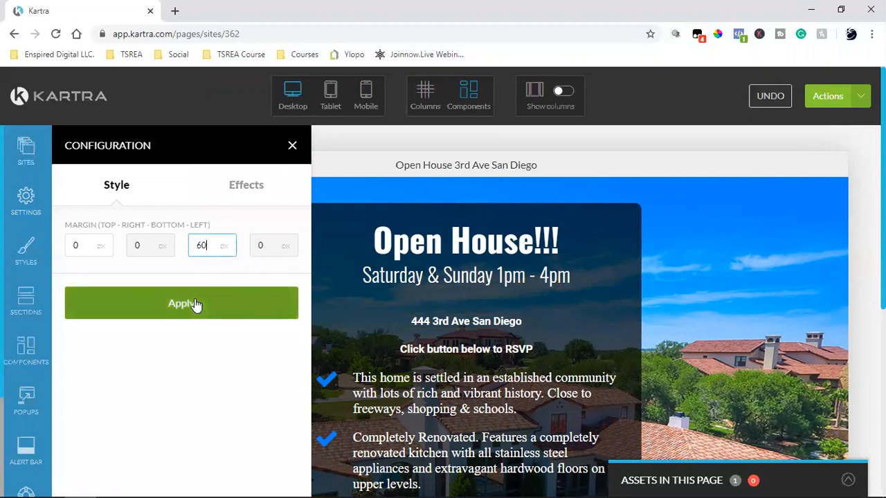
pyautogui.click(196, 305)
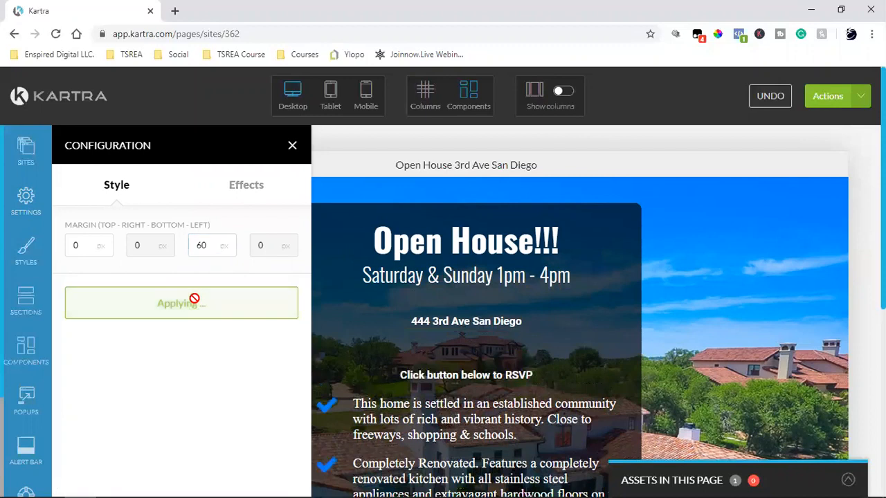
pyautogui.doubleClick(203, 252)
pyautogui.write('20')
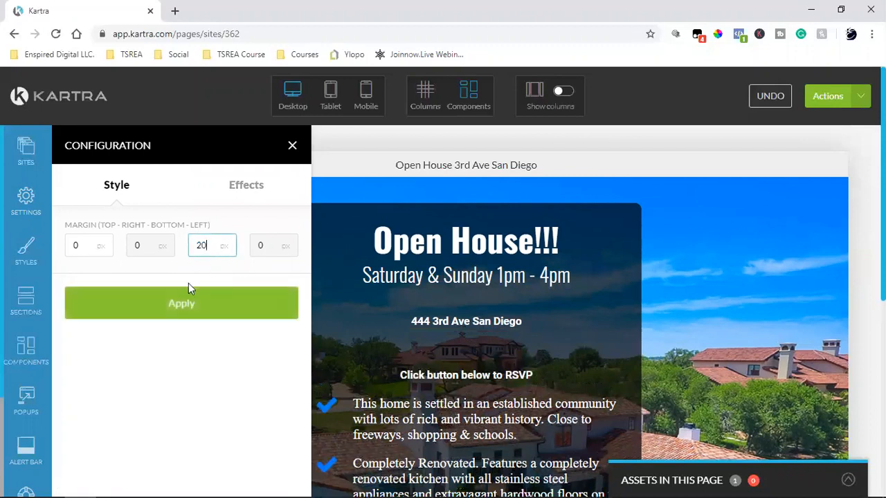
pyautogui.click(170, 305)
# Try a 20 px top margin, reset it to 0, and close the settings.
pyautogui.doubleClick(78, 246)
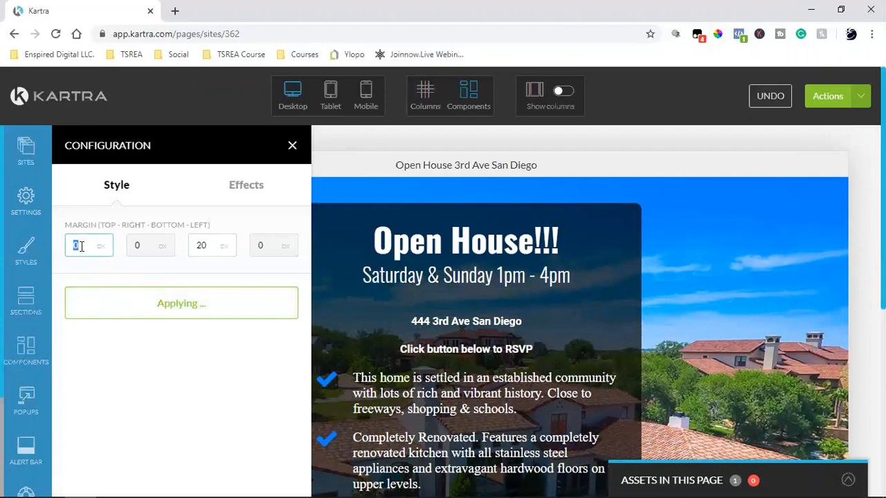
pyautogui.write('20')
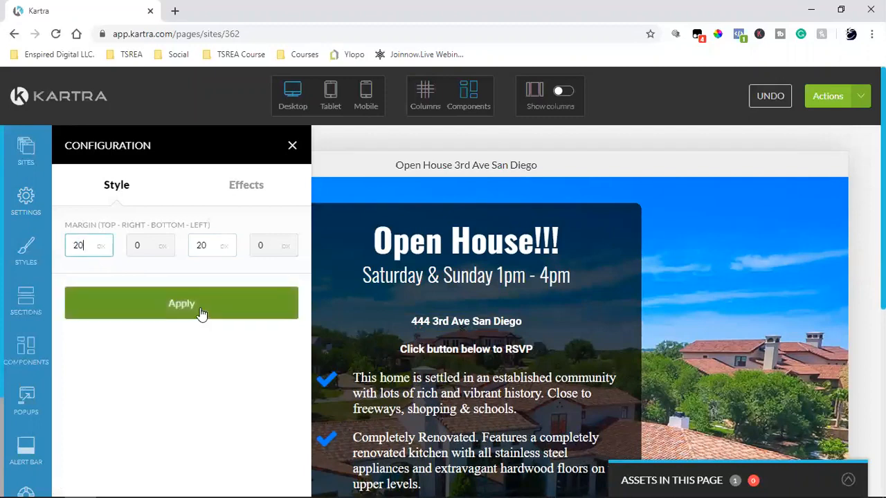
pyautogui.click(198, 307)
pyautogui.doubleClick(79, 246)
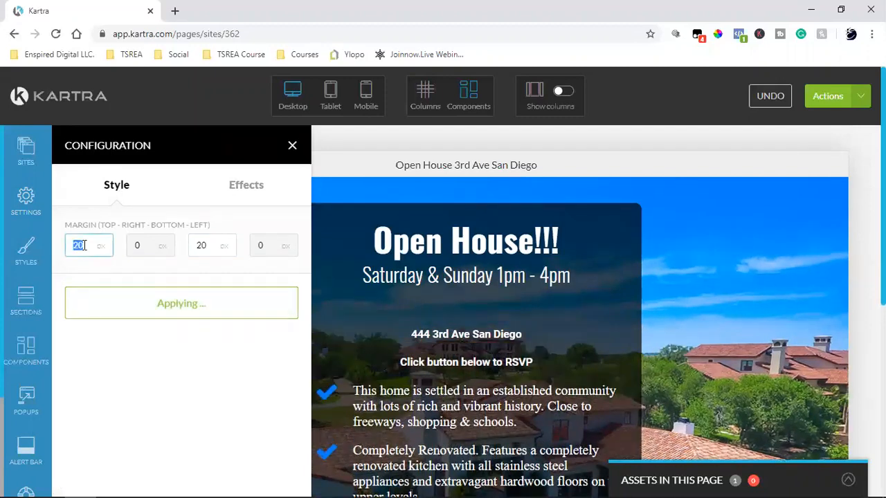
pyautogui.write('0')
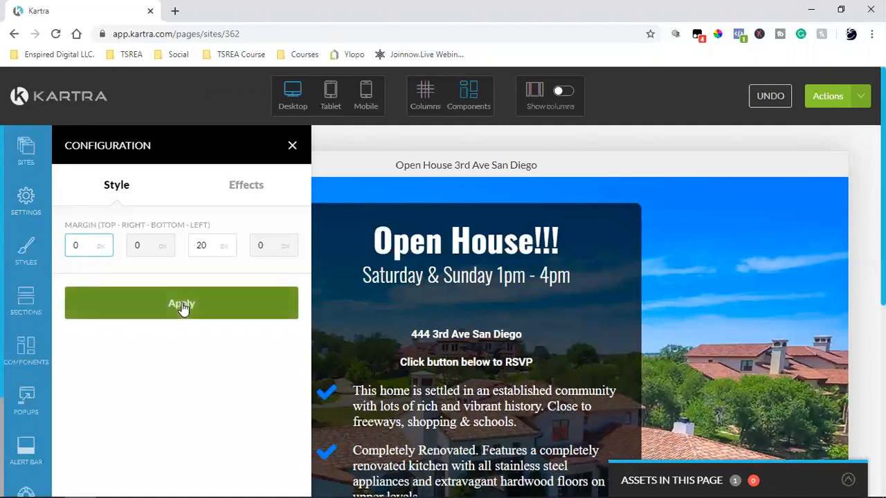
pyautogui.click(182, 304)
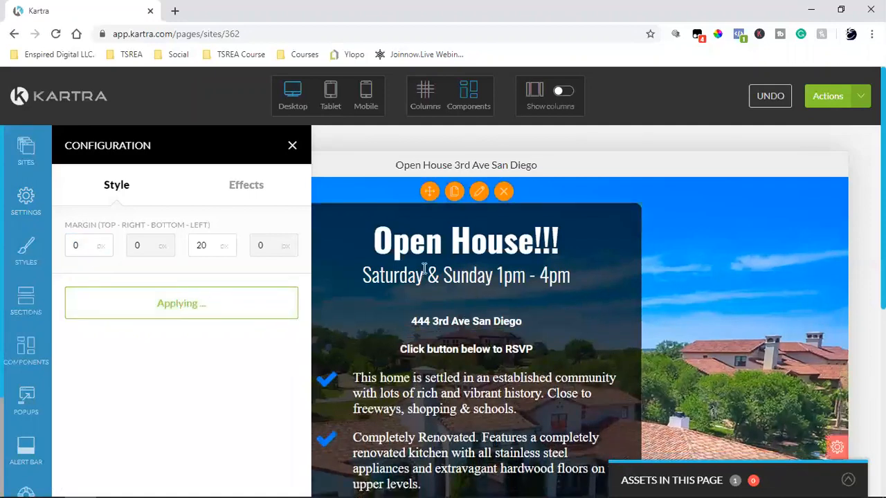
pyautogui.click(292, 146)
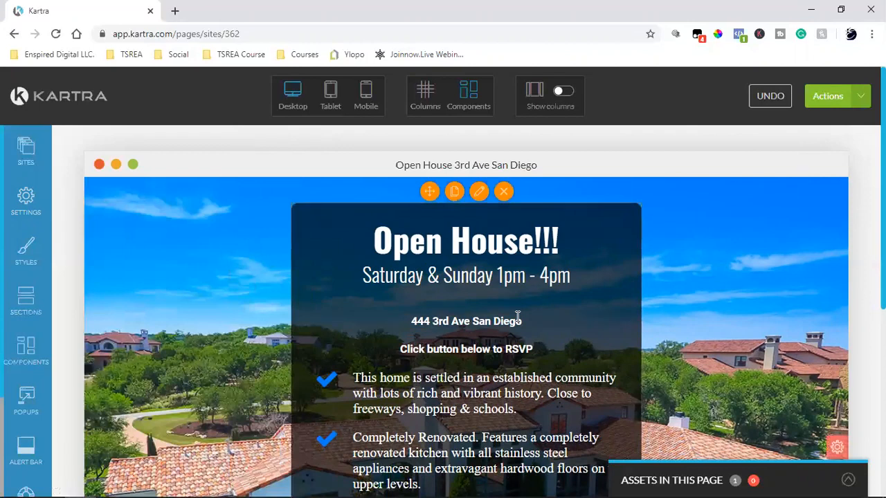
# Select the first bullet paragraph, its checkmark icon, and the Saturday & Sunday time line.
pyautogui.scroll(-2, 466, 278)
pyautogui.click(469, 277)
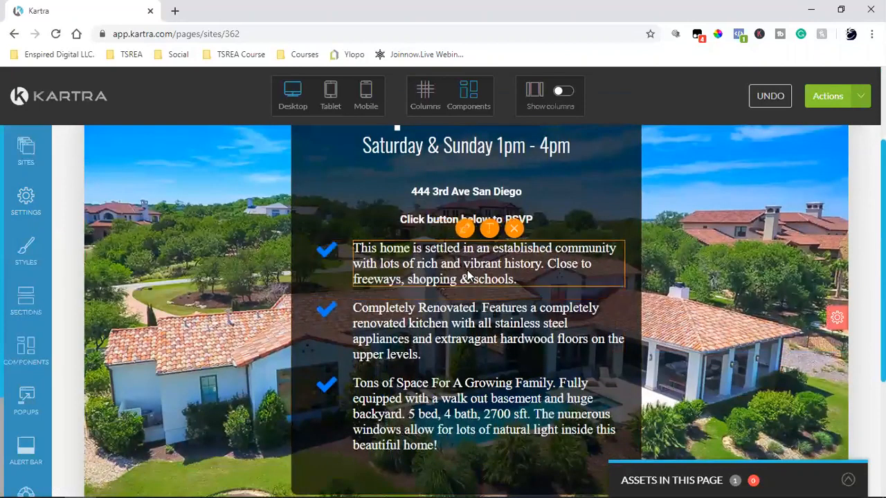
pyautogui.click(328, 253)
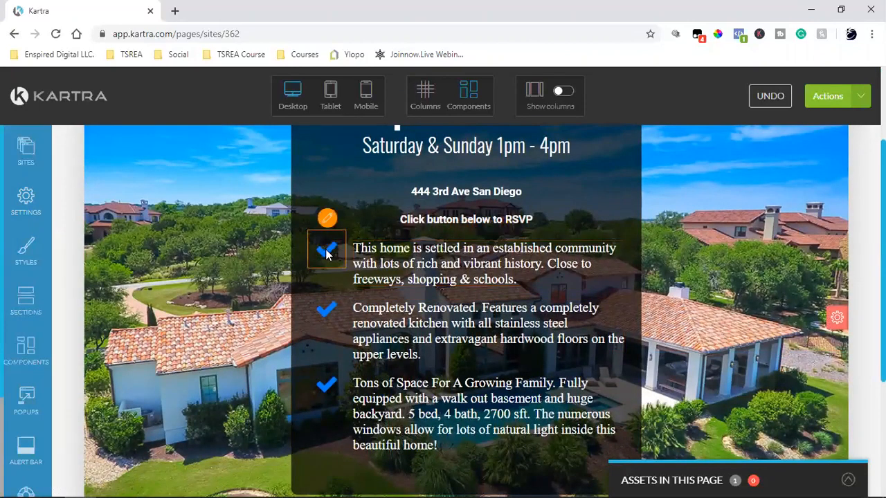
pyautogui.scroll(1, 699, 287)
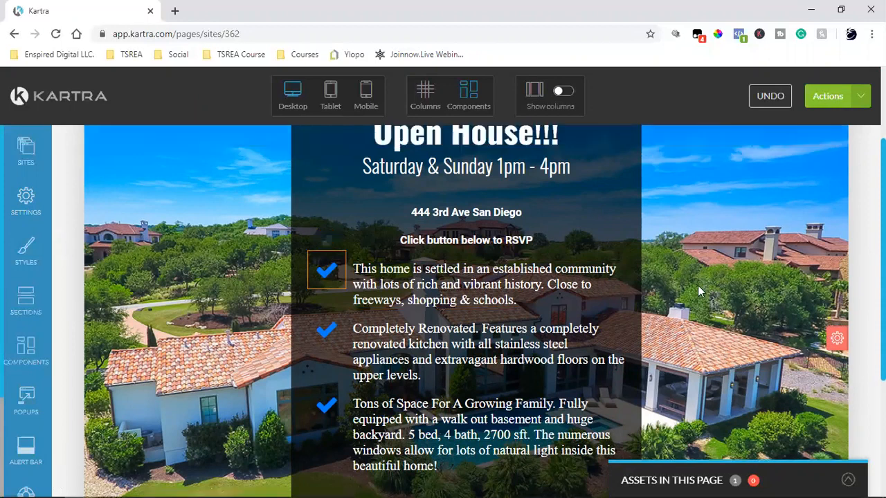
pyautogui.scroll(3, 697, 290)
pyautogui.click(444, 280)
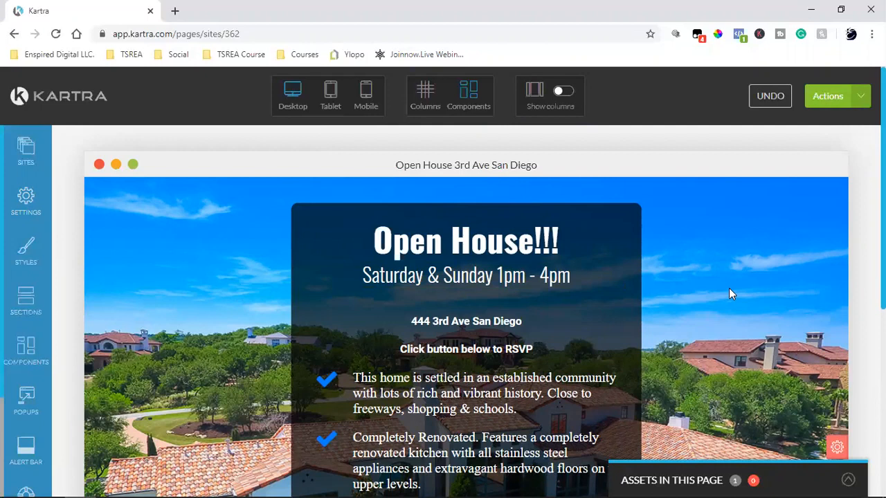
pyautogui.scroll(-5, 730, 294)
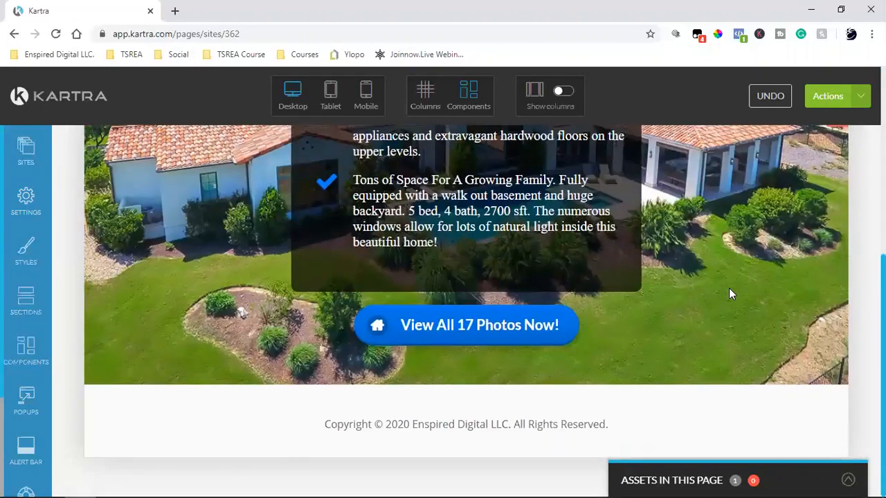
# Change the 'View All 17 Photos Now!' button label to 'Click Here To RSVP'.
pyautogui.moveTo(487, 328)
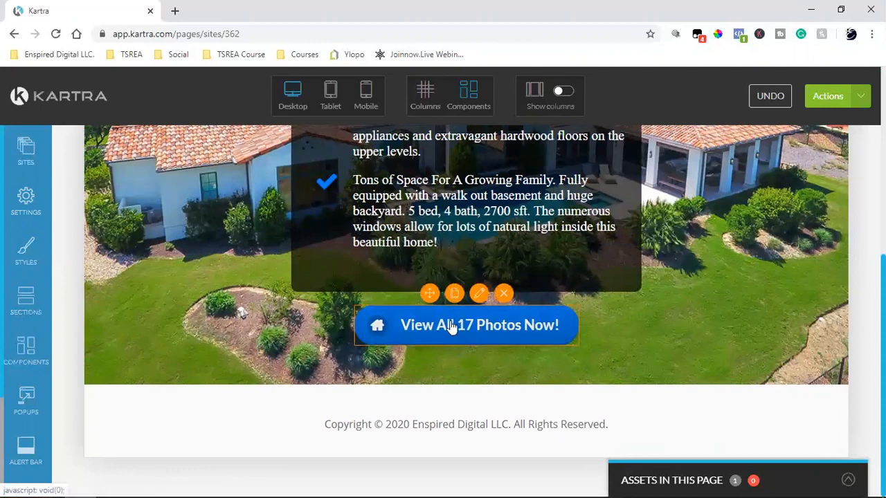
pyautogui.click(478, 294)
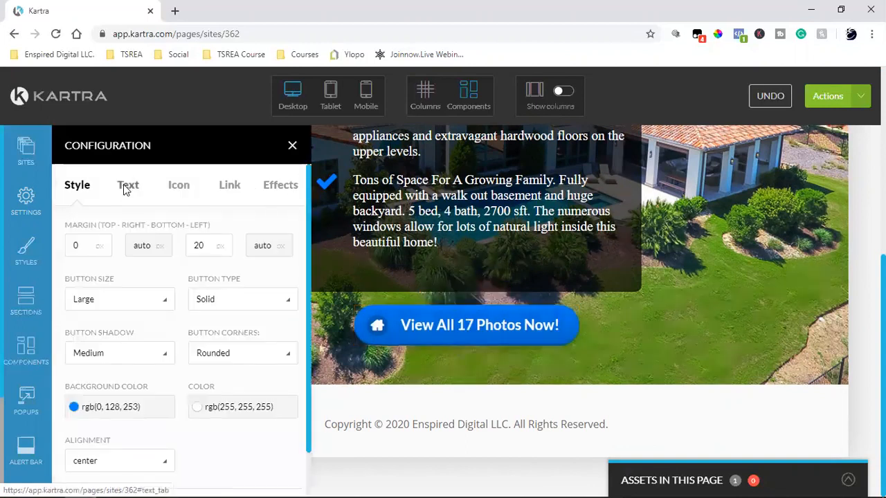
pyautogui.click(128, 185)
pyautogui.tripleClick(138, 247)
pyautogui.write('Cloc')
pyautogui.press('BackSpace')
pyautogui.press('BackSpace')
pyautogui.write('o')
pyautogui.write('ick here')
pyautogui.press('BackSpace')
pyautogui.press('BackSpace')
pyautogui.press('BackSpace')
pyautogui.press('BackSpace')
pyautogui.write('Here To RS')
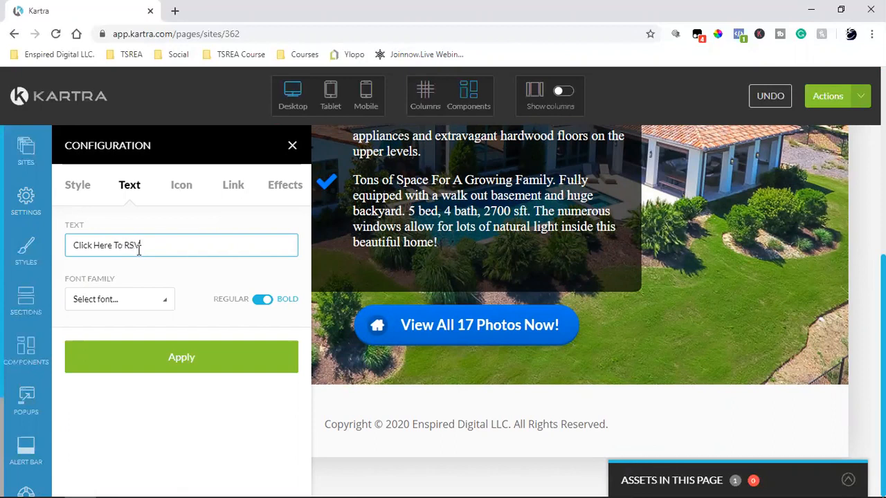
pyautogui.click(170, 366)
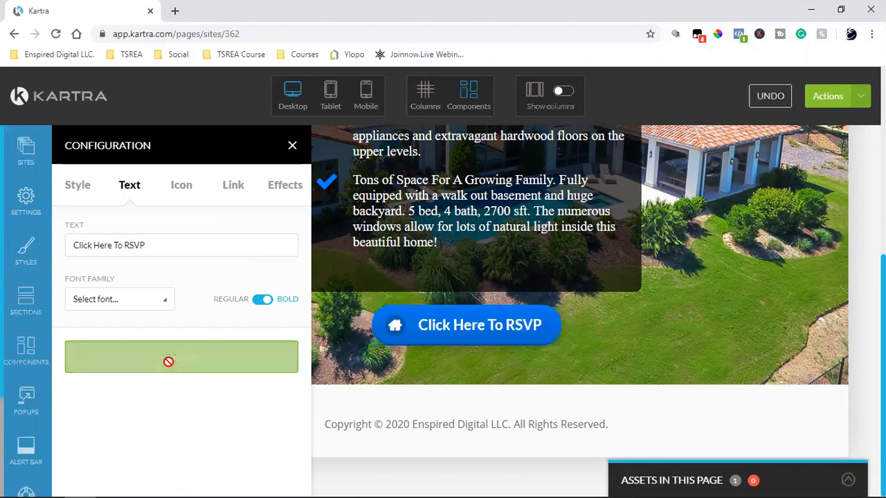
pyautogui.click(179, 193)
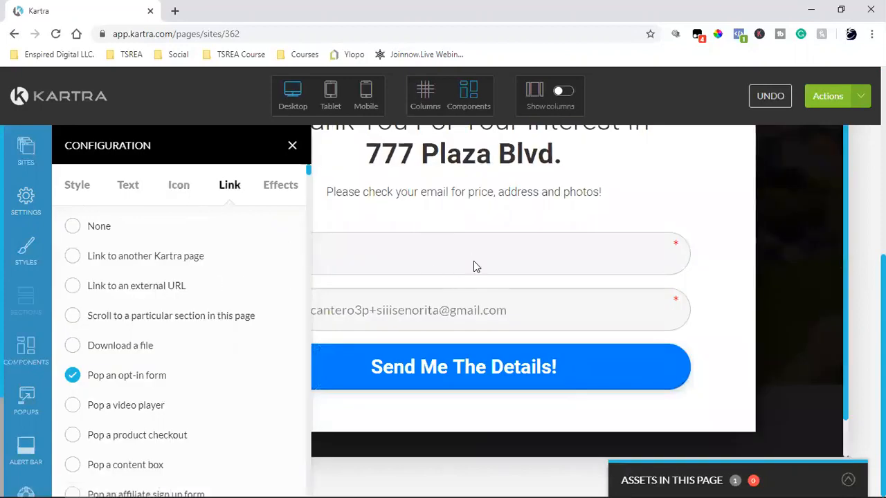
pyautogui.click(291, 148)
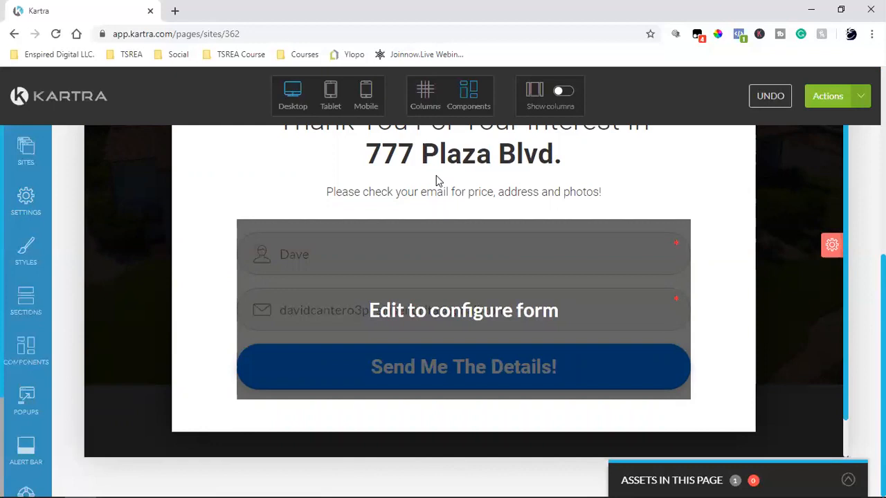
pyautogui.click(512, 136)
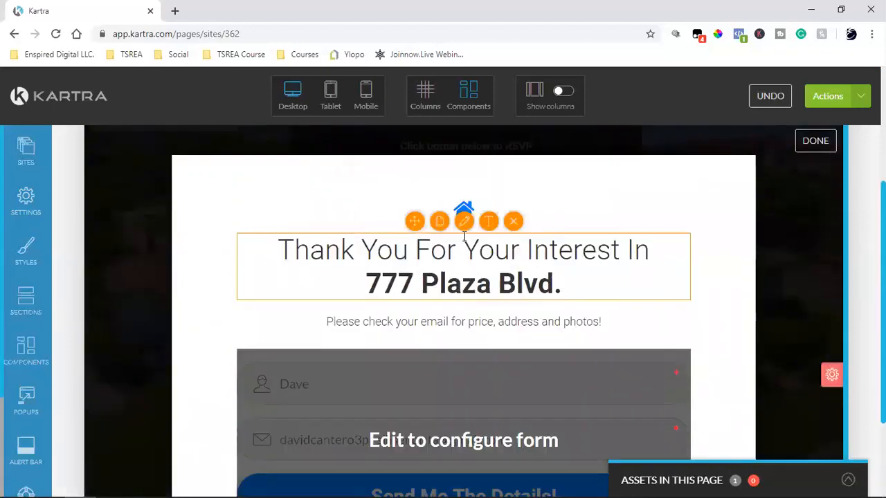
pyautogui.tripleClick(464, 285)
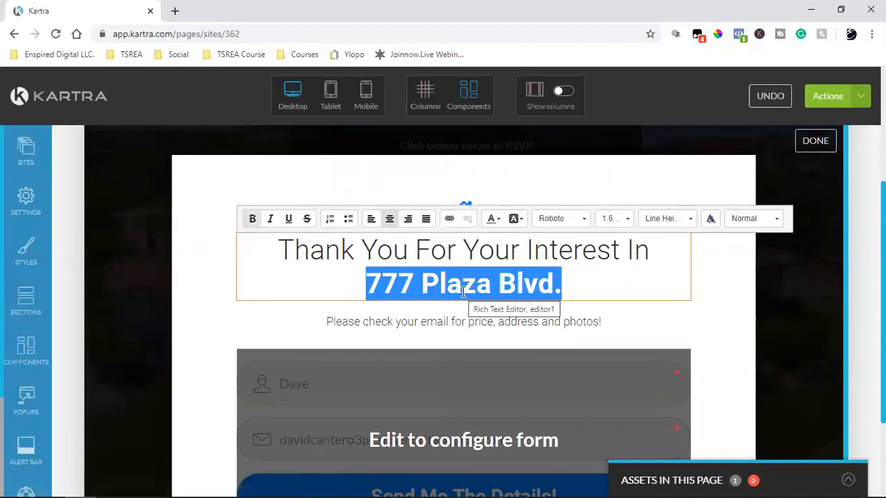
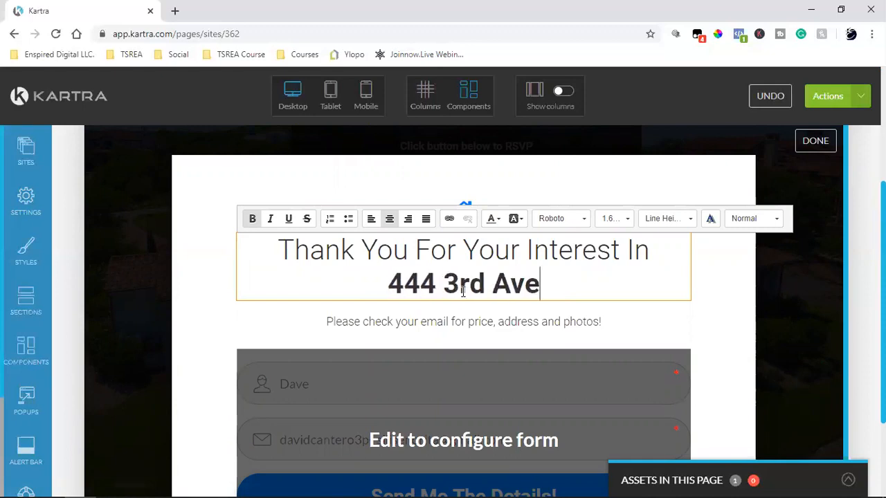
pyautogui.write('.')
# Replace the line under the heading with 'Open House will be from 1pm - 4pm'.
pyautogui.click(448, 320)
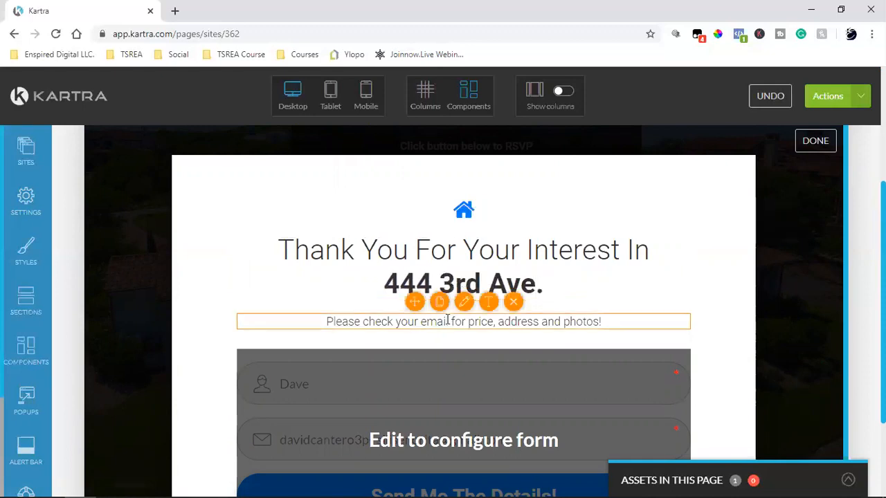
pyautogui.click(489, 301)
pyautogui.tripleClick(489, 324)
pyautogui.write('Open House will be from 1pm 4pm')
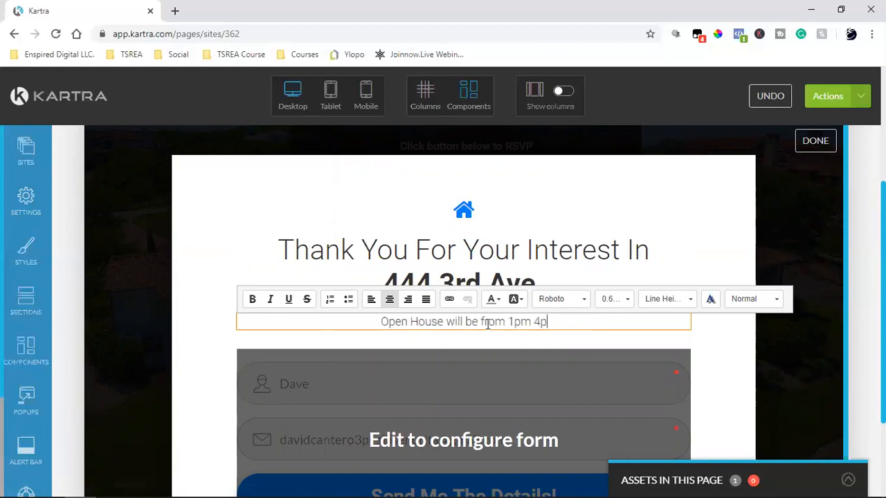
pyautogui.press('BackSpace')
pyautogui.press('BackSpace')
pyautogui.press('BackSpace')
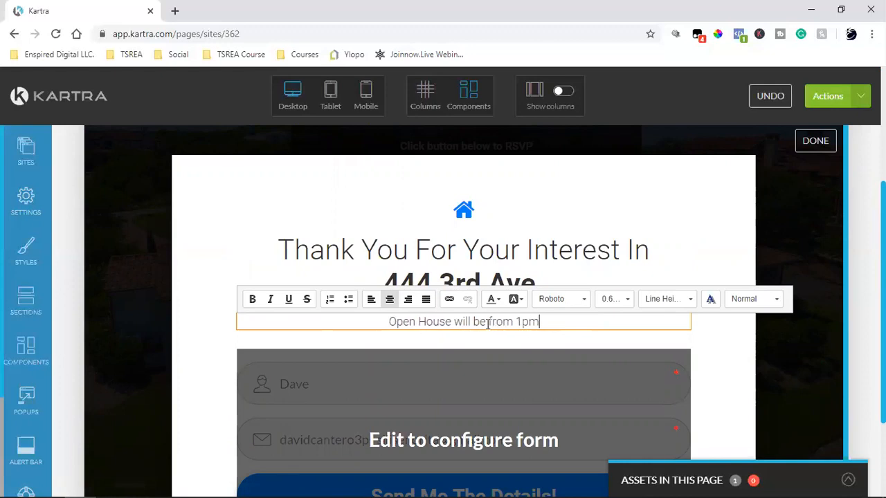
pyautogui.write('- 4pm')
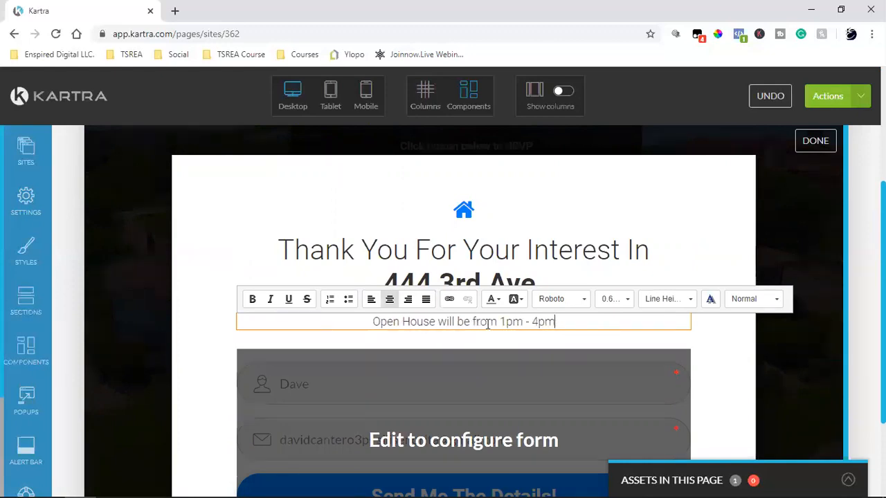
pyautogui.click(454, 400)
pyautogui.scroll(-3, 454, 401)
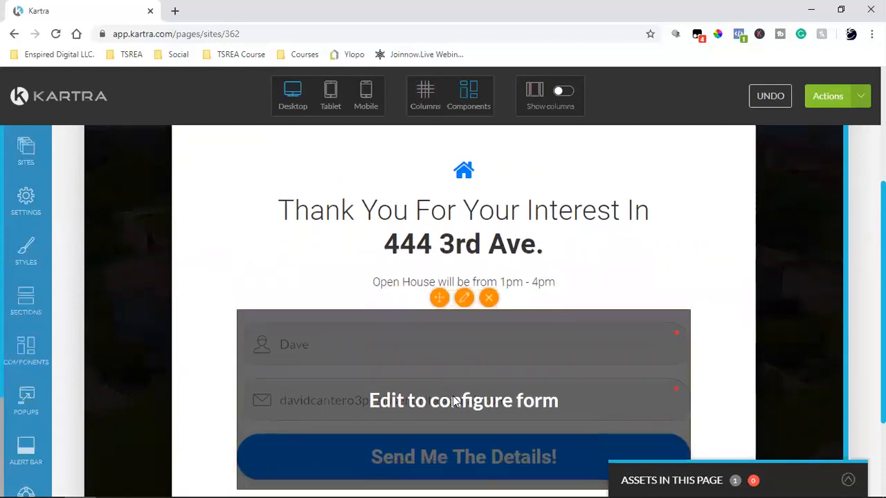
pyautogui.scroll(2, 484, 356)
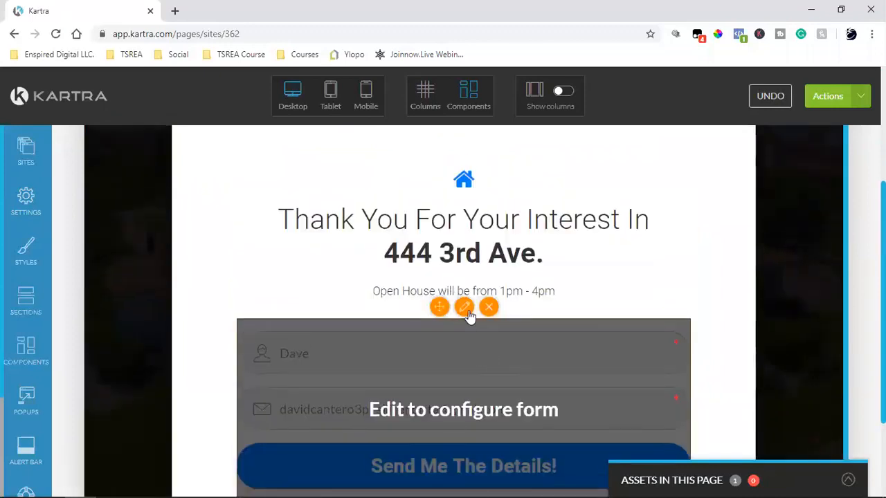
pyautogui.click(468, 313)
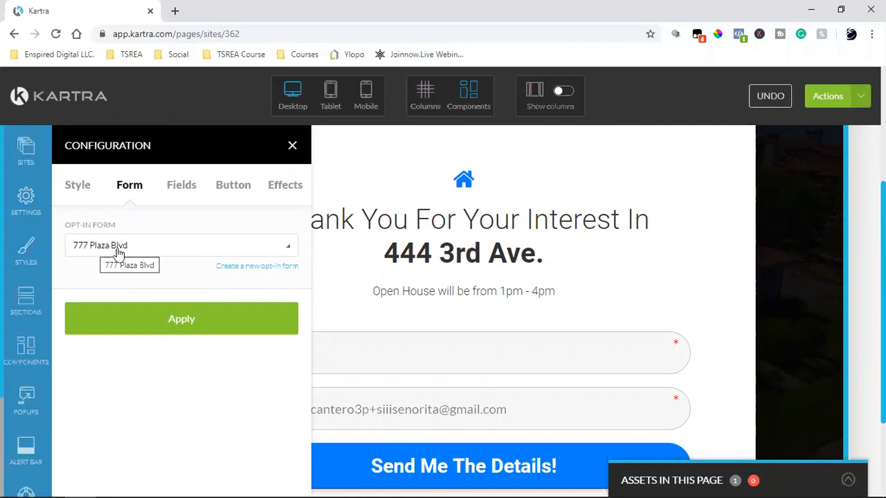
pyautogui.click(251, 267)
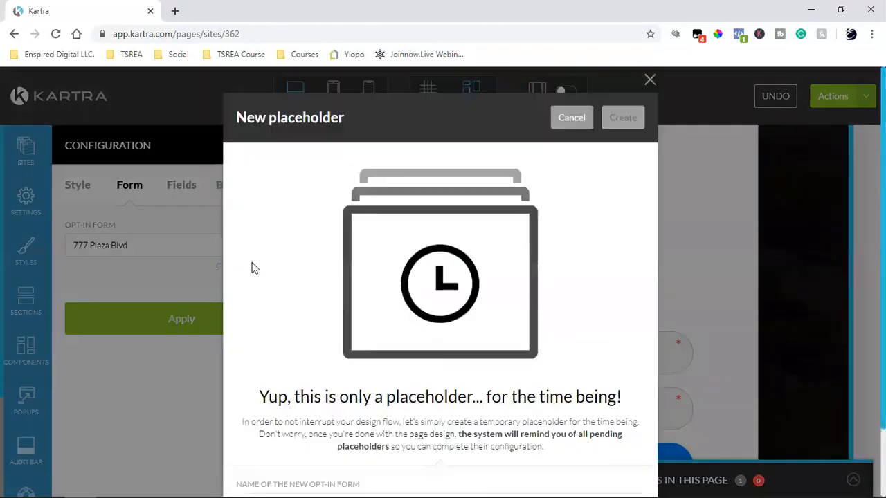
pyautogui.scroll(-1, 427, 261)
pyautogui.click(320, 425)
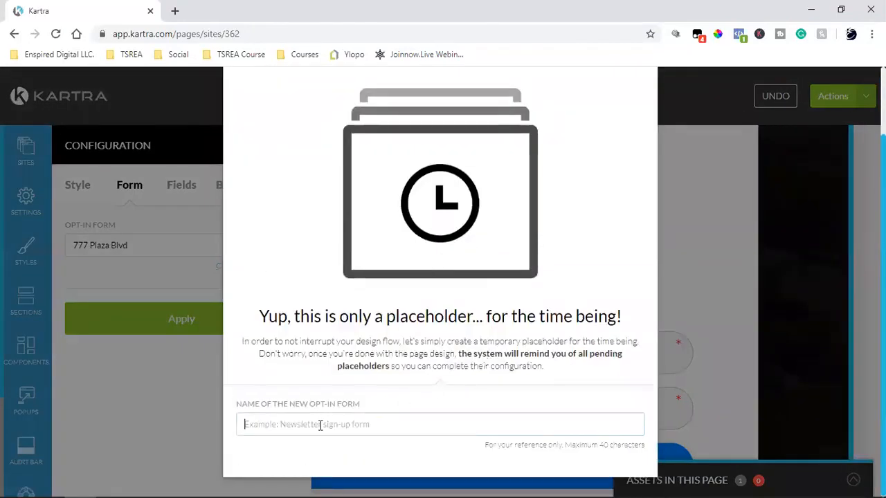
pyautogui.write('Open Ho')
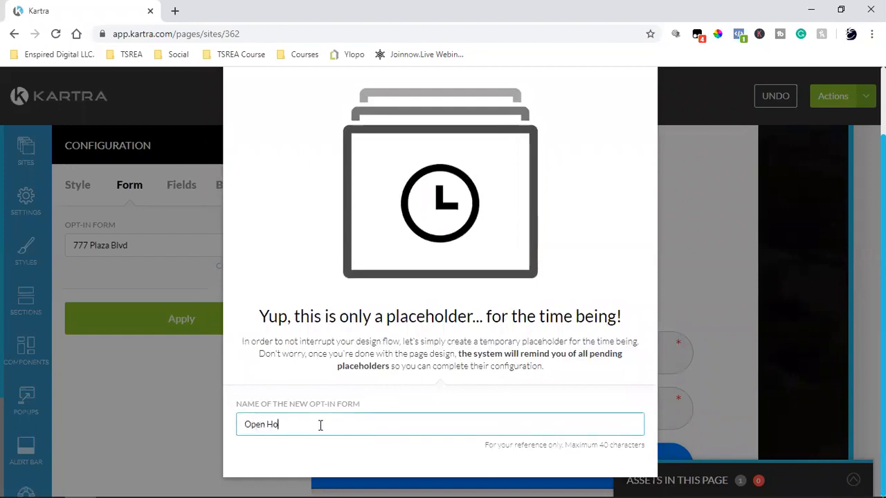
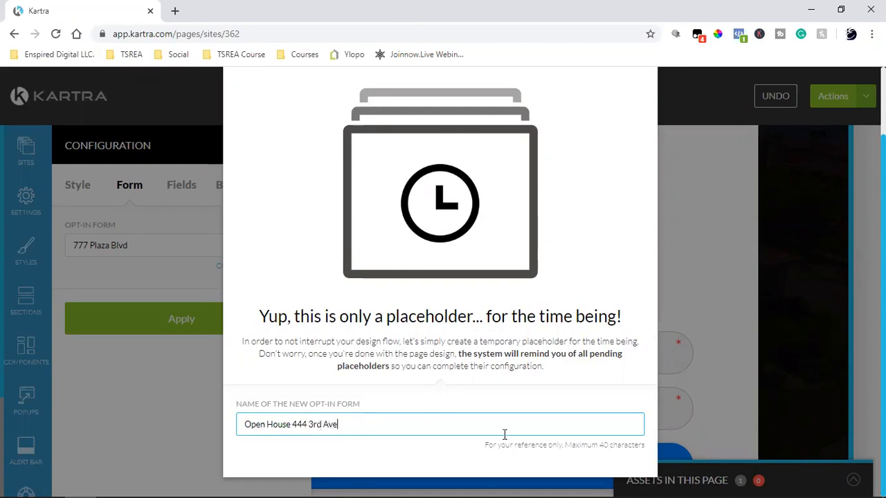
pyautogui.scroll(2, 505, 434)
pyautogui.click(623, 117)
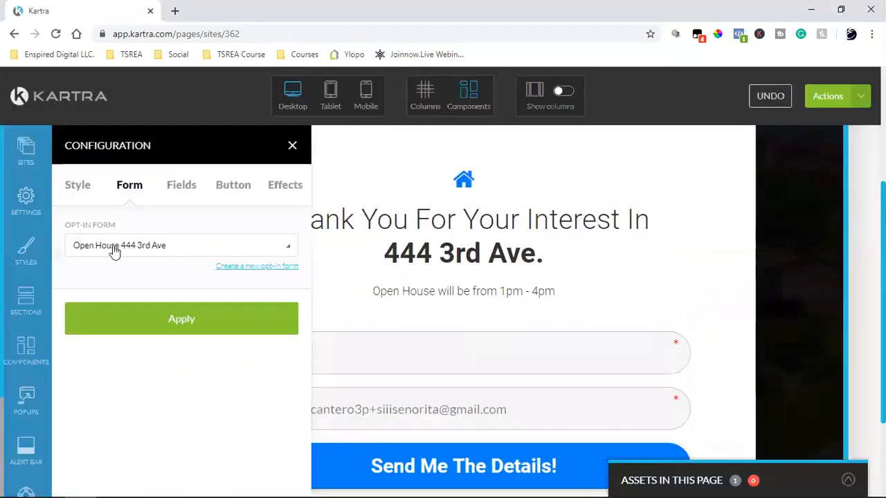
pyautogui.click(149, 311)
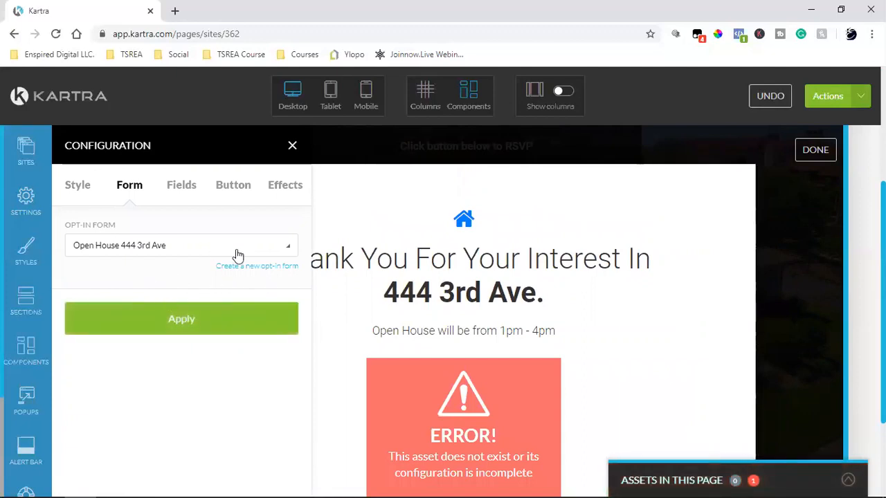
pyautogui.moveTo(409, 387)
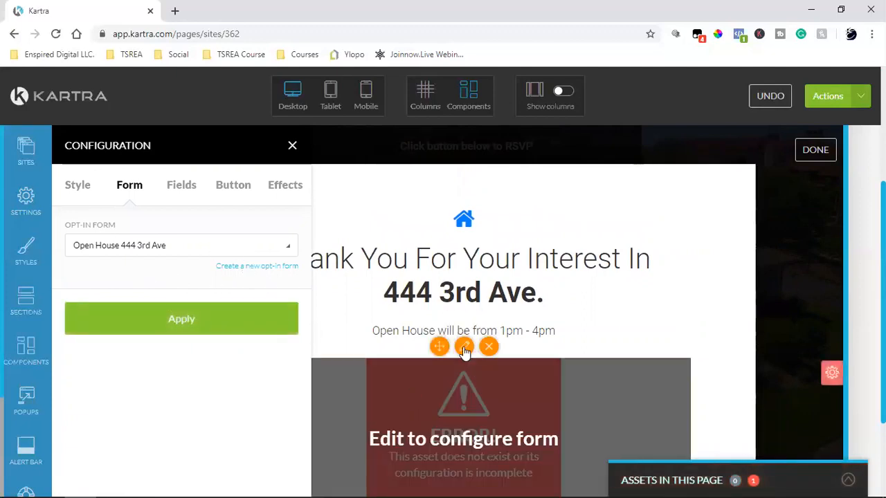
pyautogui.click(464, 348)
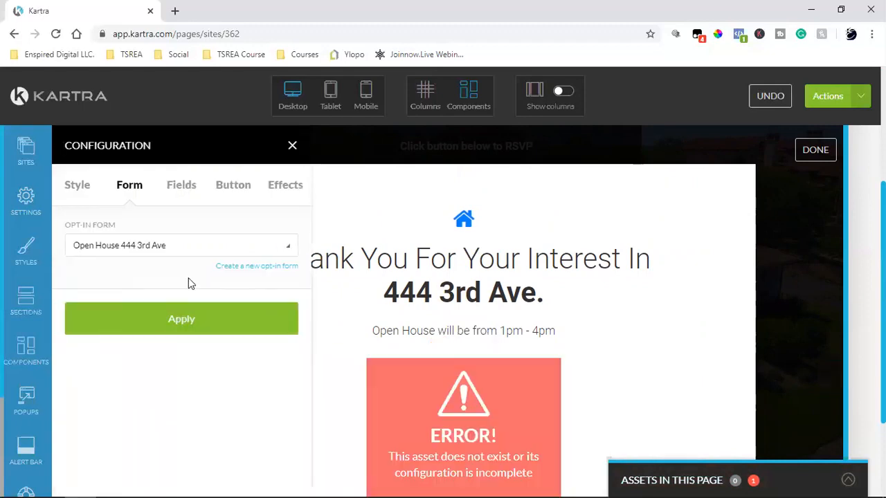
pyautogui.click(170, 324)
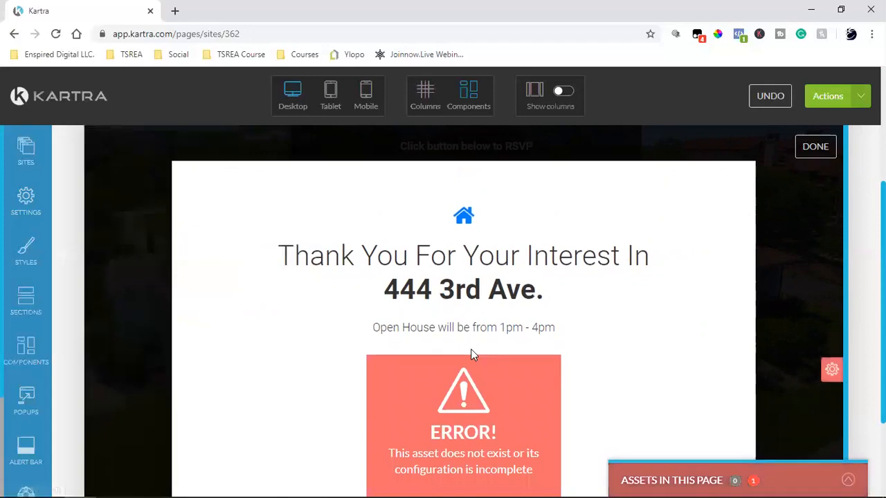
pyautogui.scroll(-2, 460, 418)
pyautogui.scroll(3, 465, 421)
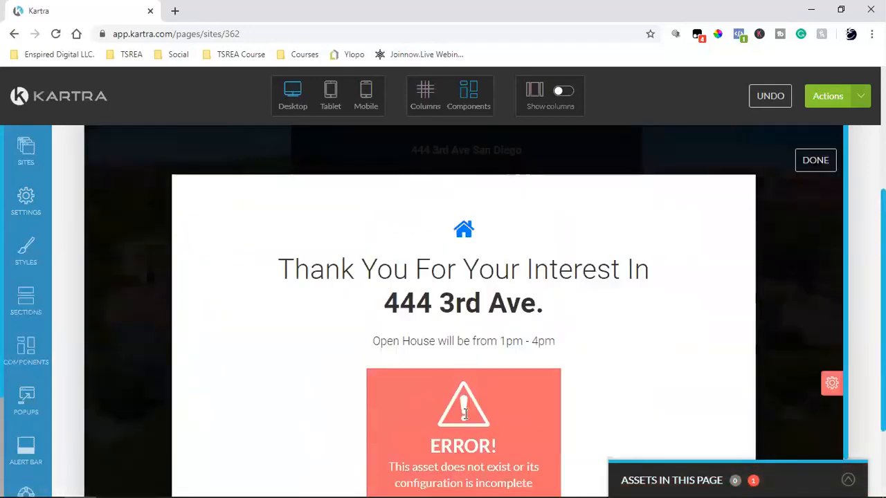
pyautogui.scroll(-2, 447, 363)
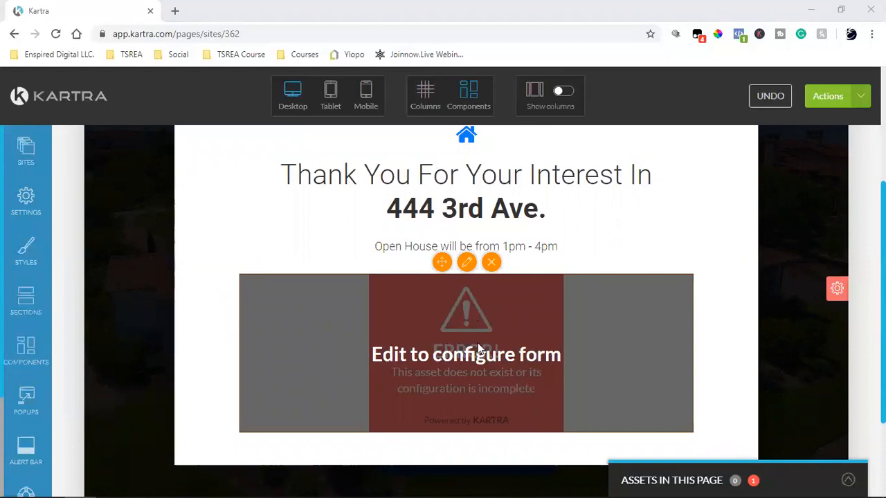
# Set the form's submit button text to 'Click here to RSVP' and close the configuration.
pyautogui.click(467, 264)
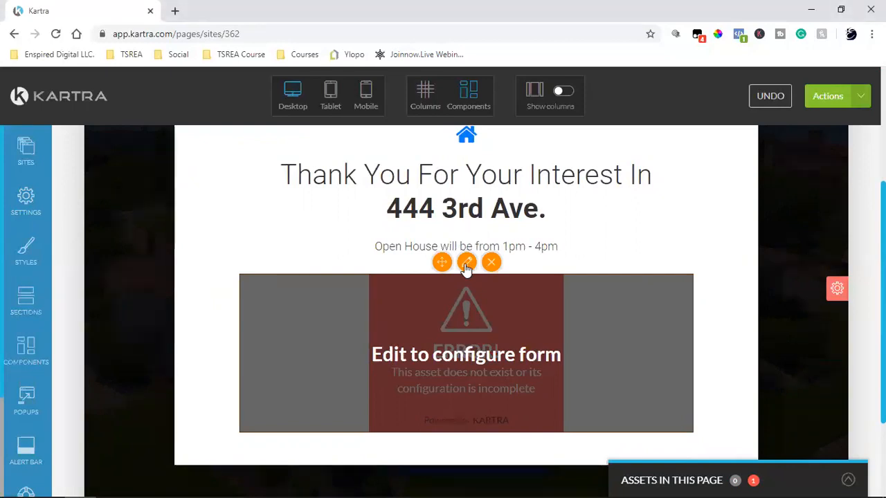
pyautogui.click(187, 187)
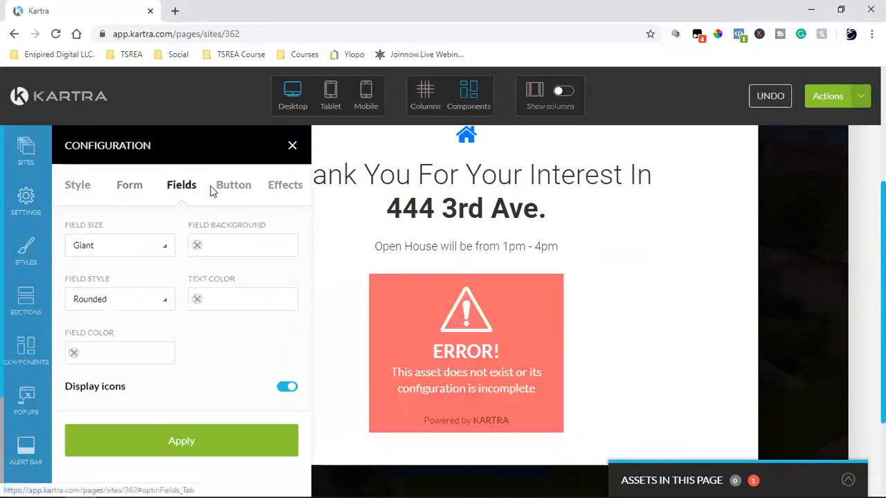
pyautogui.click(234, 188)
pyautogui.click(141, 247)
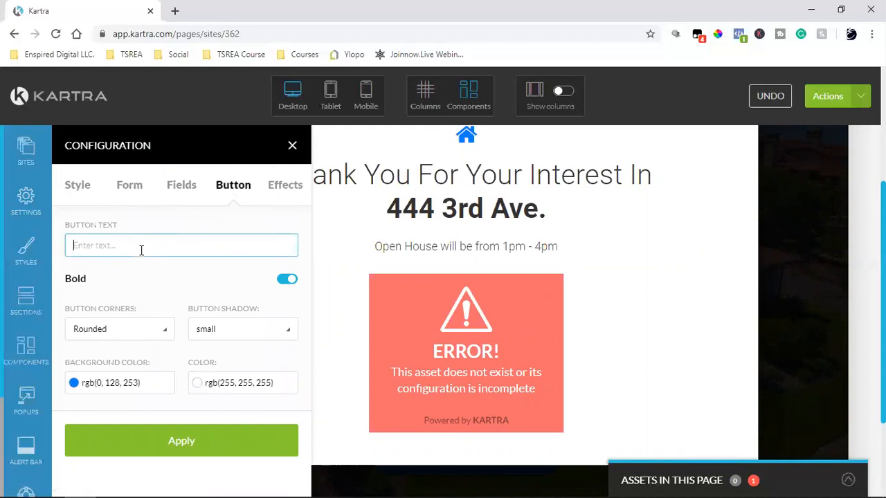
pyautogui.write('Click here to RSVP')
pyautogui.click(146, 441)
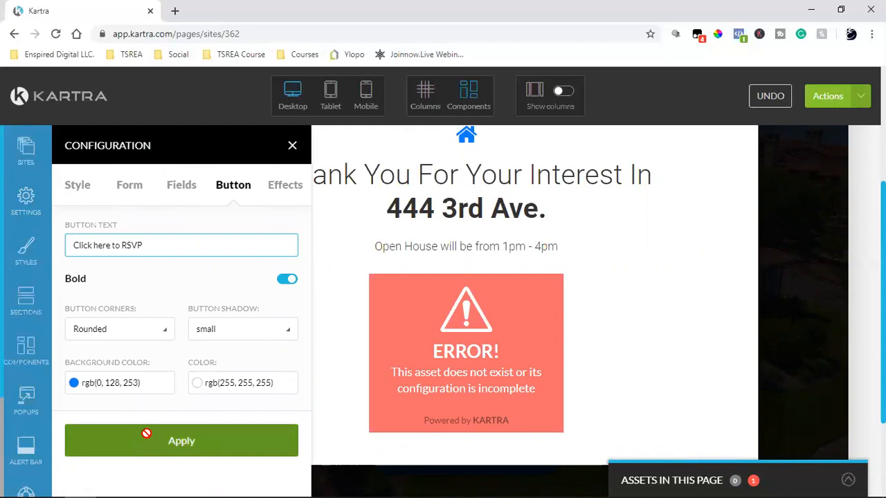
pyautogui.click(293, 145)
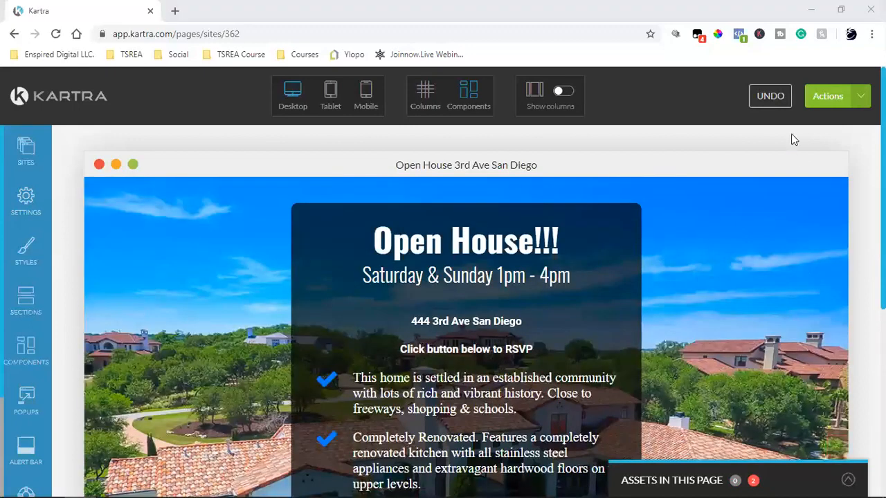
pyautogui.scroll(-1, 672, 257)
pyautogui.scroll(-1, 671, 253)
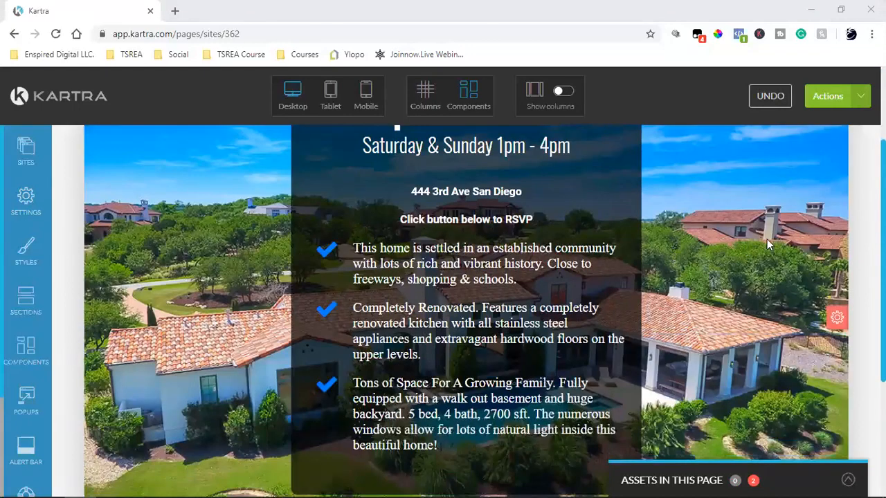
pyautogui.click(468, 191)
pyautogui.tripleClick(469, 192)
pyautogui.click(461, 175)
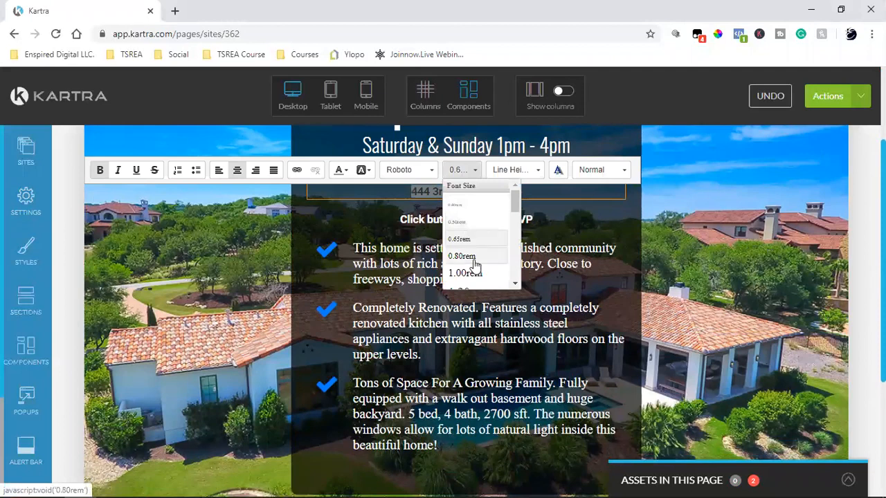
pyautogui.scroll(-2, 474, 249)
pyautogui.click(476, 208)
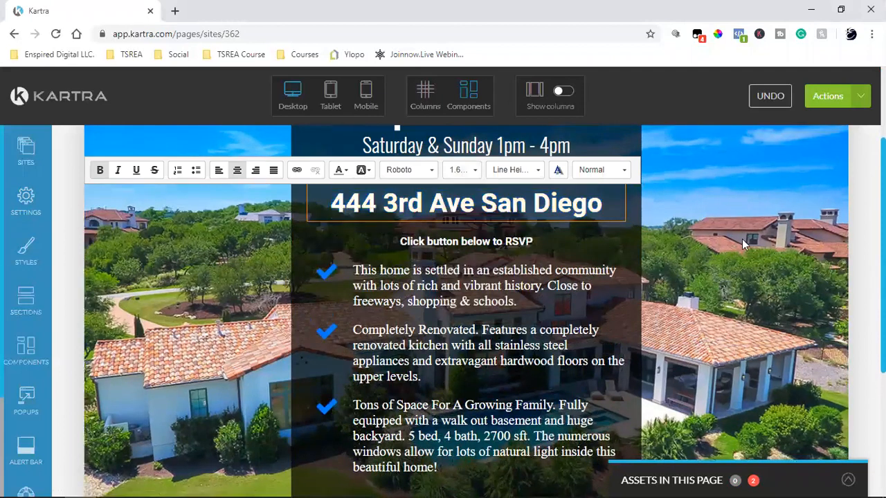
pyautogui.click(761, 274)
pyautogui.scroll(2, 761, 274)
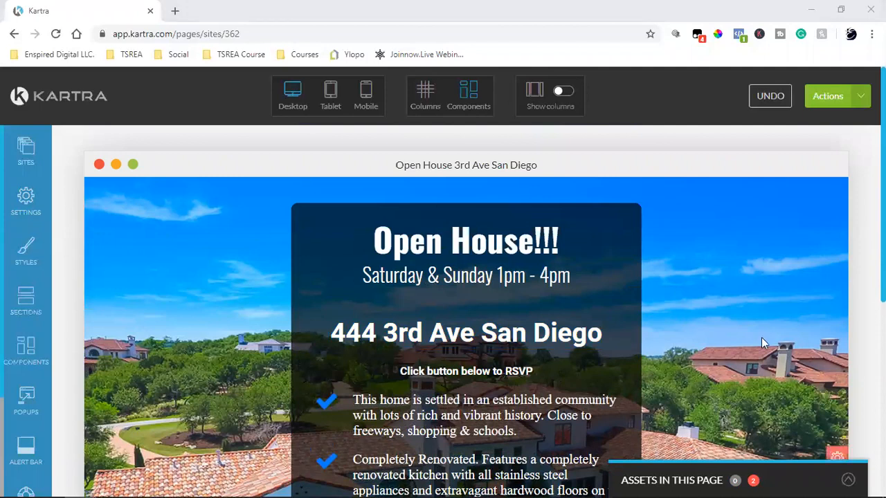
pyautogui.moveTo(440, 331)
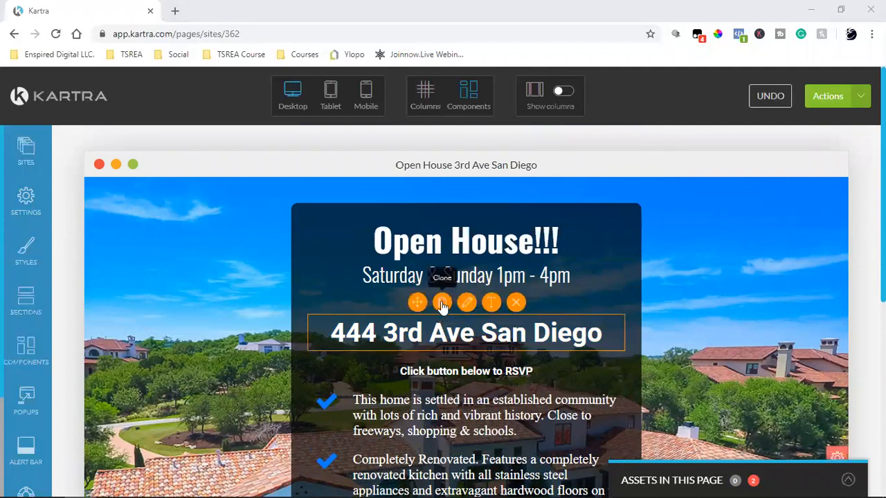
pyautogui.click(490, 304)
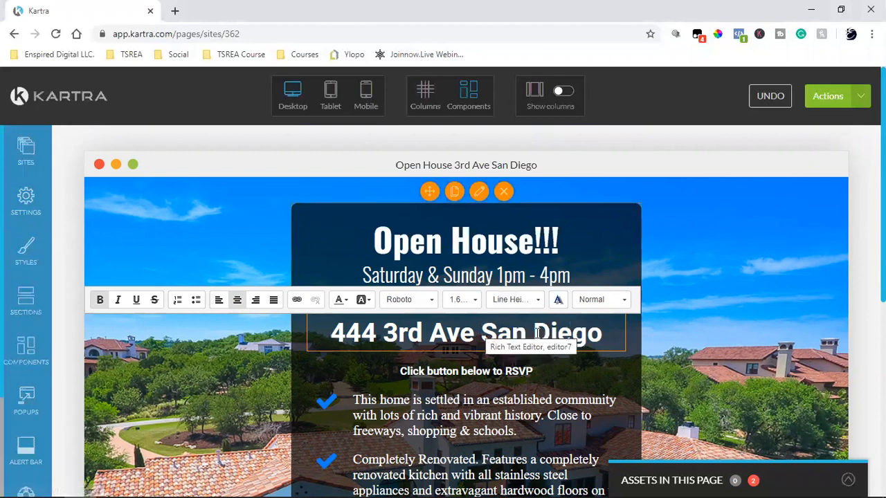
pyautogui.click(481, 339)
pyautogui.click(741, 299)
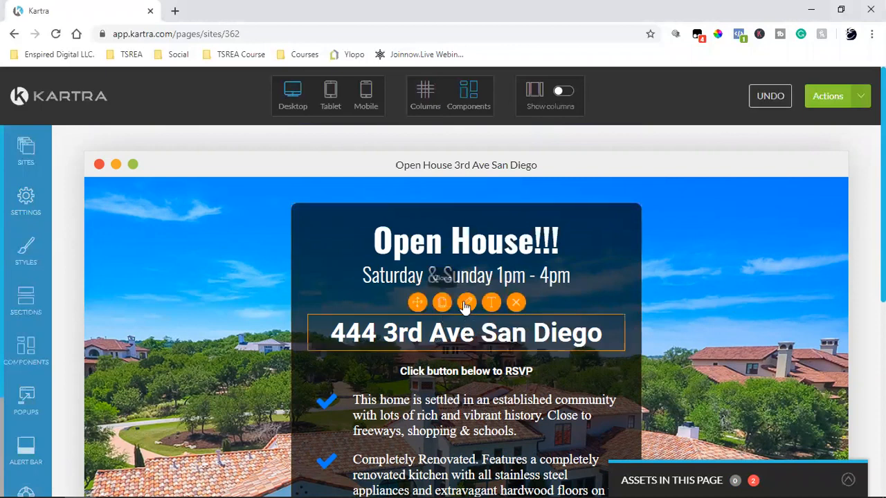
# Give the address heading a -20 px top margin.
pyautogui.click(466, 304)
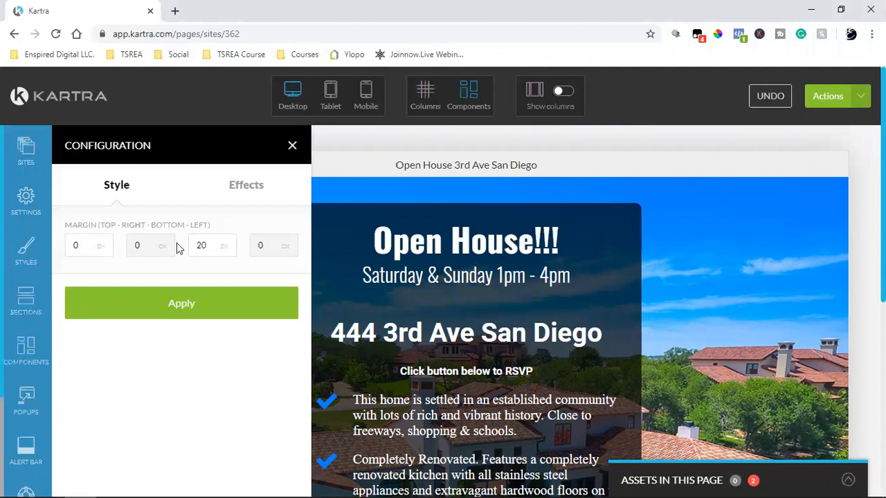
pyautogui.doubleClick(89, 252)
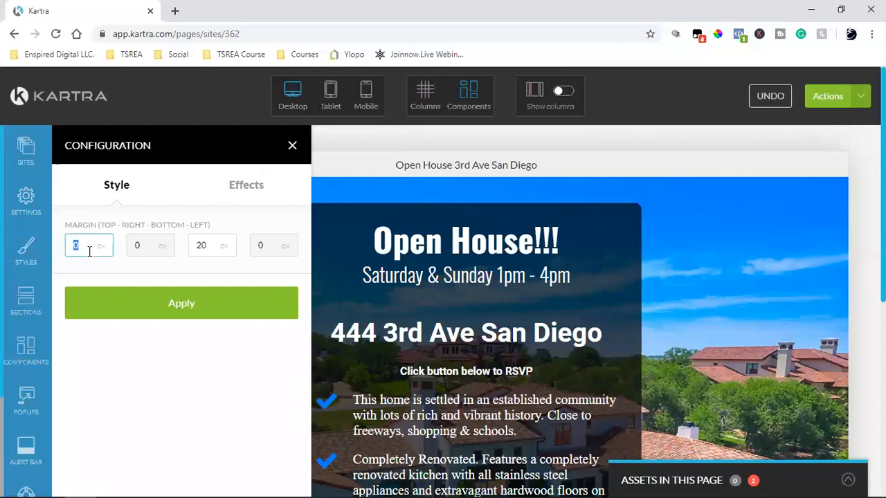
pyautogui.write('-20')
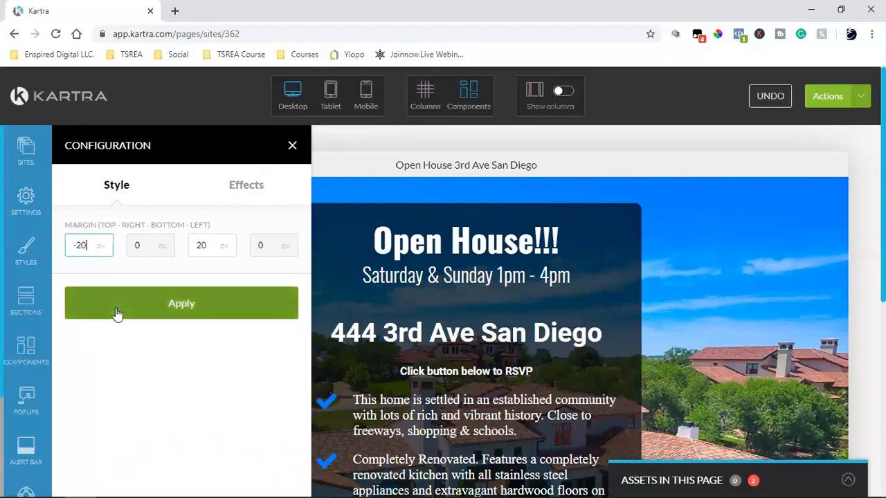
pyautogui.click(114, 311)
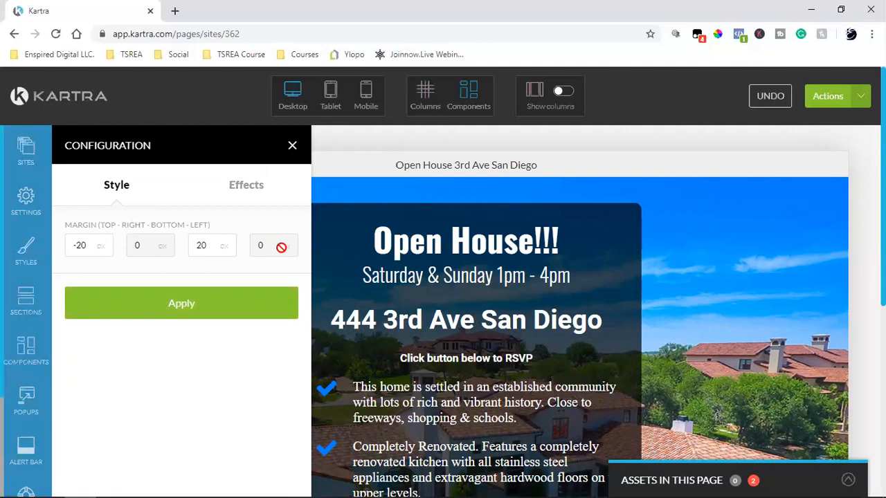
pyautogui.click(187, 311)
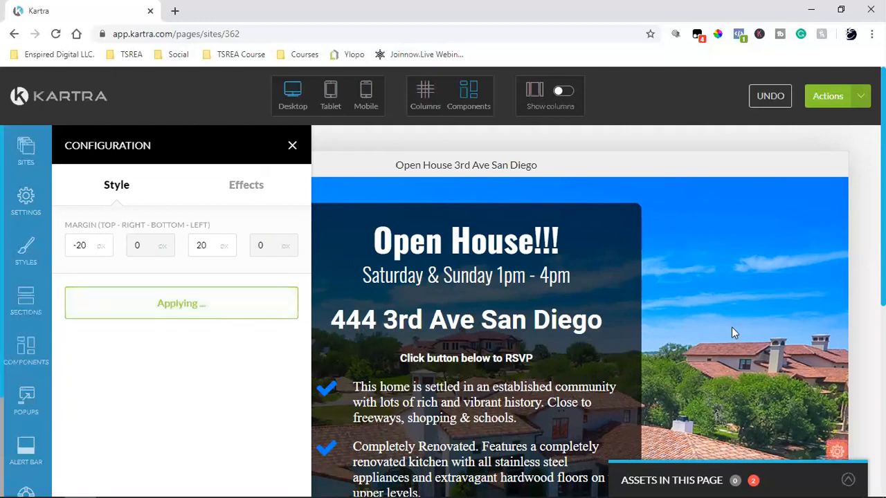
pyautogui.moveTo(467, 355)
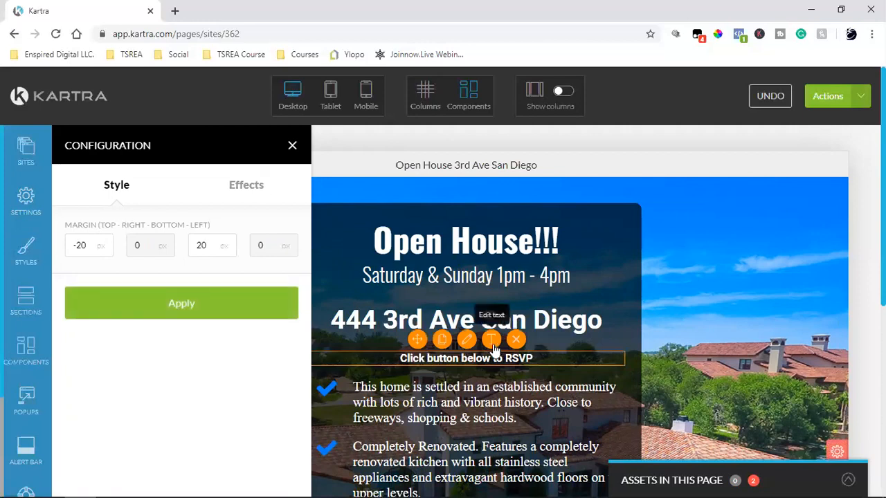
pyautogui.click(492, 345)
# Set the 'Click button below to RSVP' line's font size to 1.00rem.
pyautogui.doubleClick(478, 360)
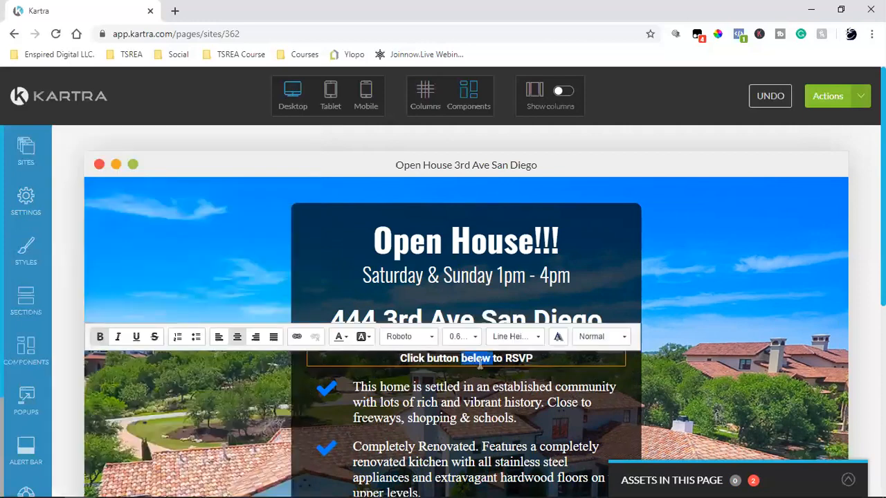
pyautogui.tripleClick(473, 360)
pyautogui.click(462, 336)
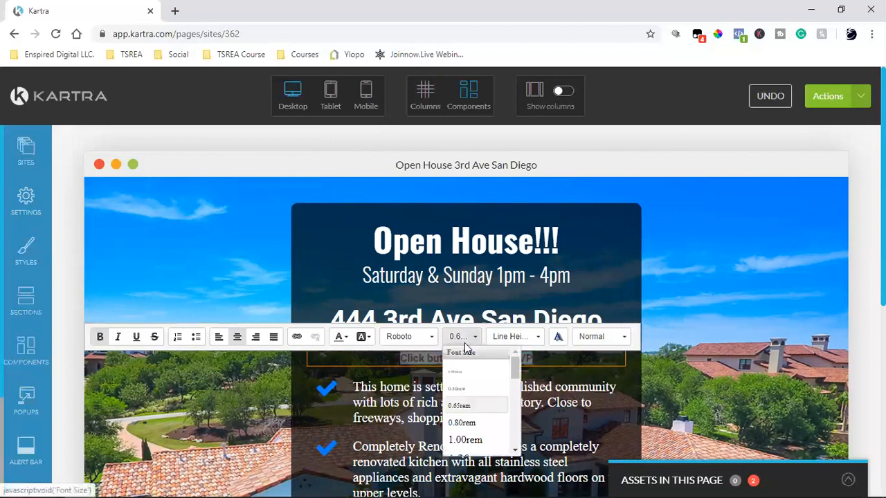
pyautogui.click(467, 439)
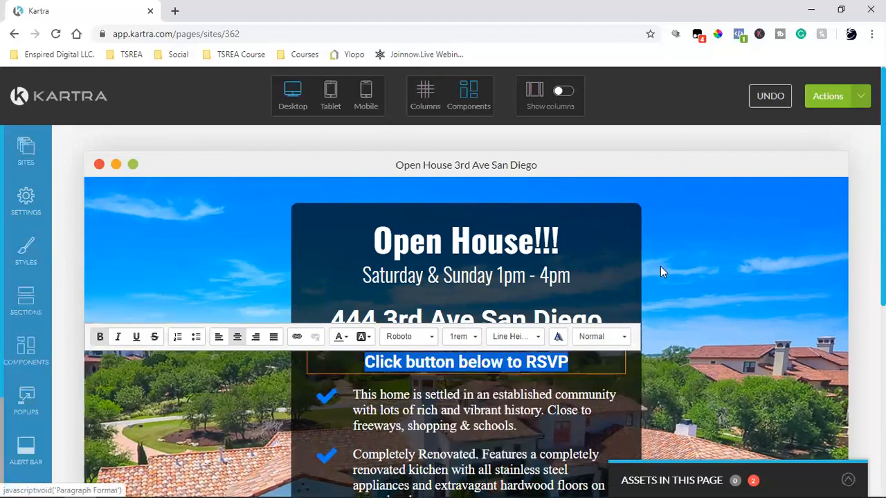
pyautogui.click(725, 321)
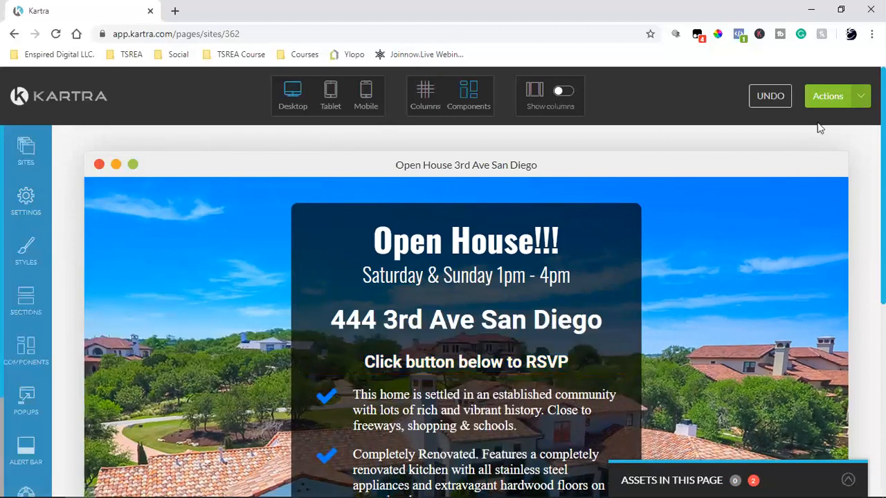
pyautogui.scroll(-5, 783, 232)
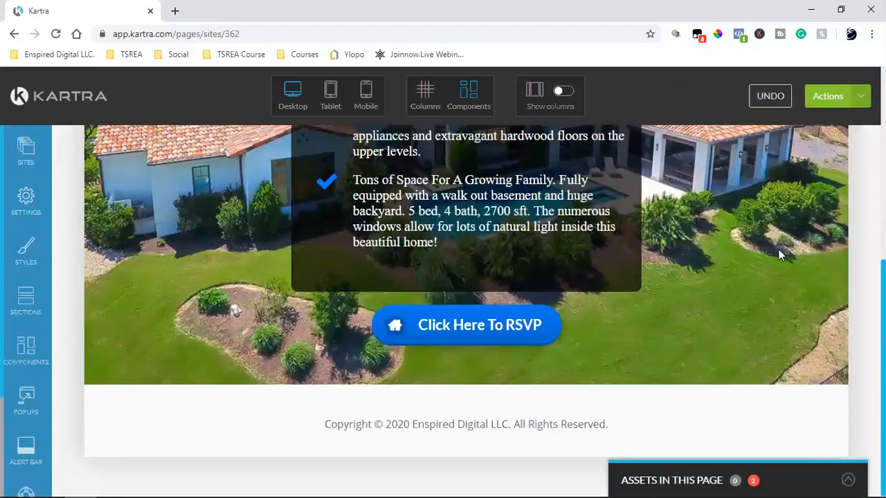
pyautogui.scroll(5, 779, 255)
# Save the Open House page's progress and publish it live.
pyautogui.click(856, 96)
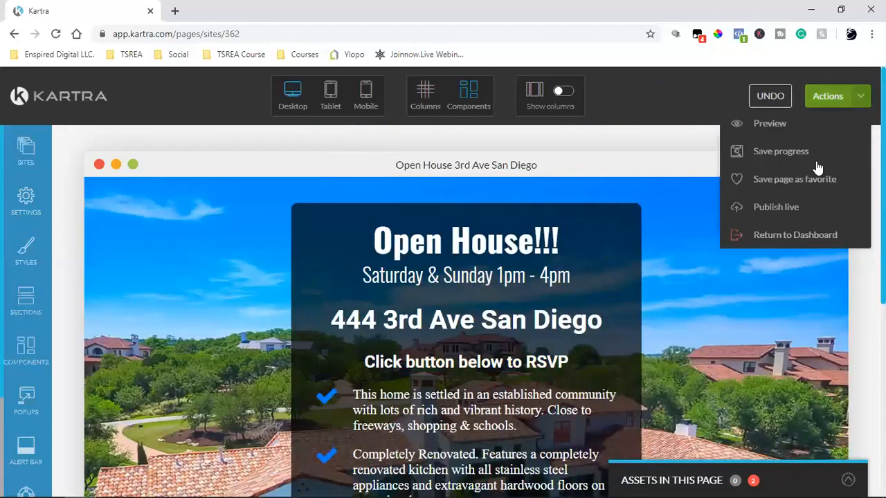
pyautogui.click(781, 150)
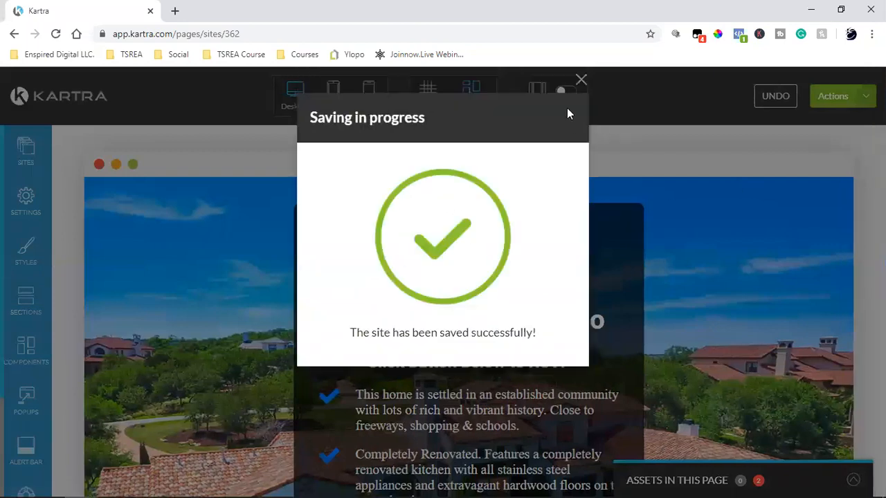
pyautogui.click(581, 80)
pyautogui.click(854, 98)
pyautogui.click(767, 204)
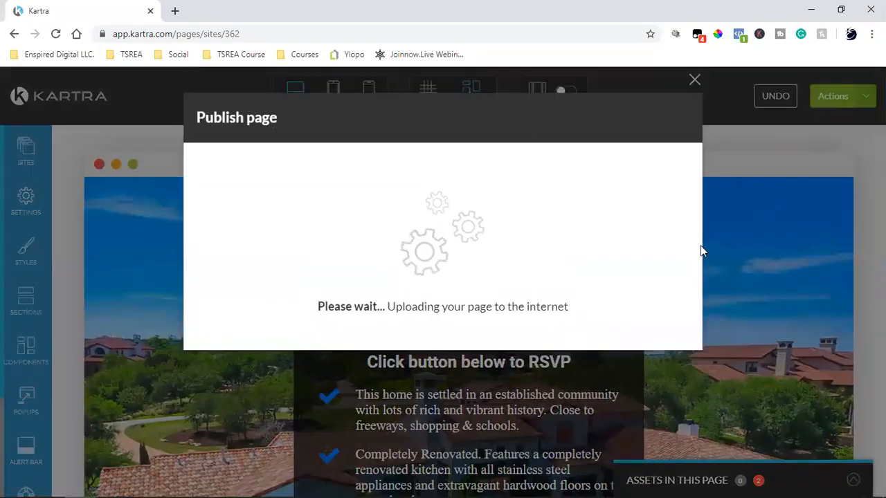
# Change the page link's slug from oHI362 to openhouse and save it.
pyautogui.click(353, 250)
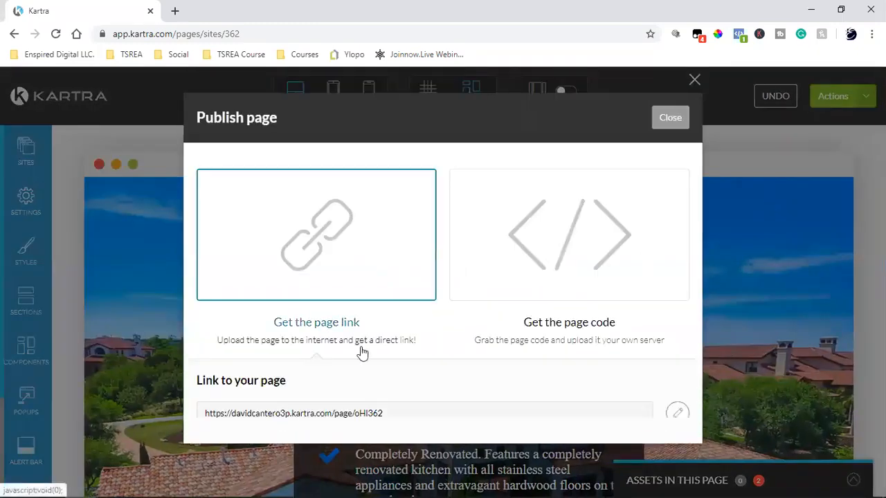
pyautogui.click(675, 413)
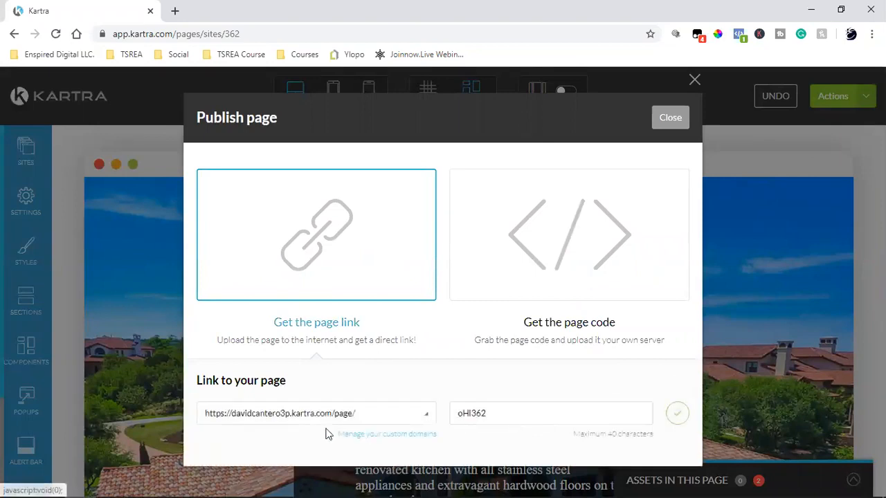
pyautogui.click(280, 417)
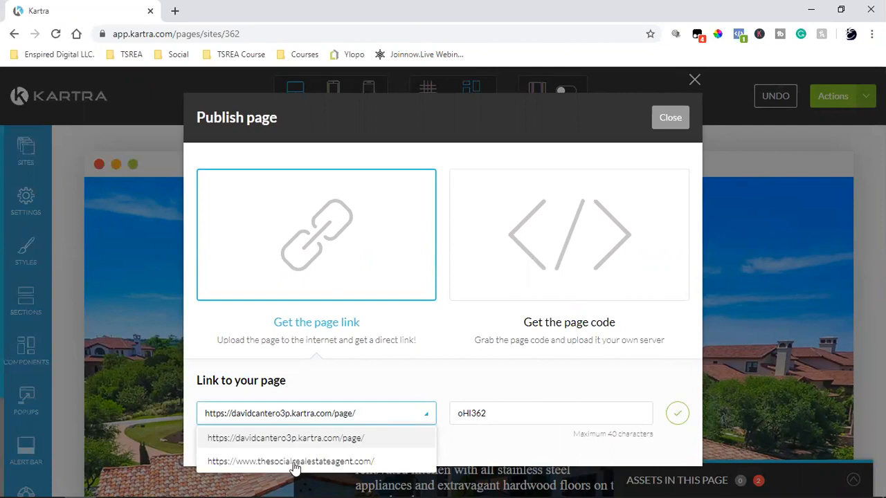
pyautogui.doubleClick(532, 409)
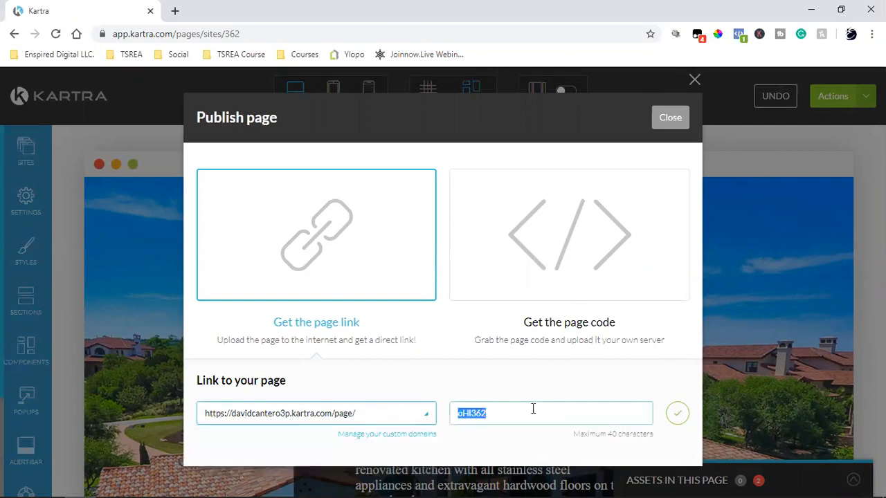
pyautogui.write('openhouse')
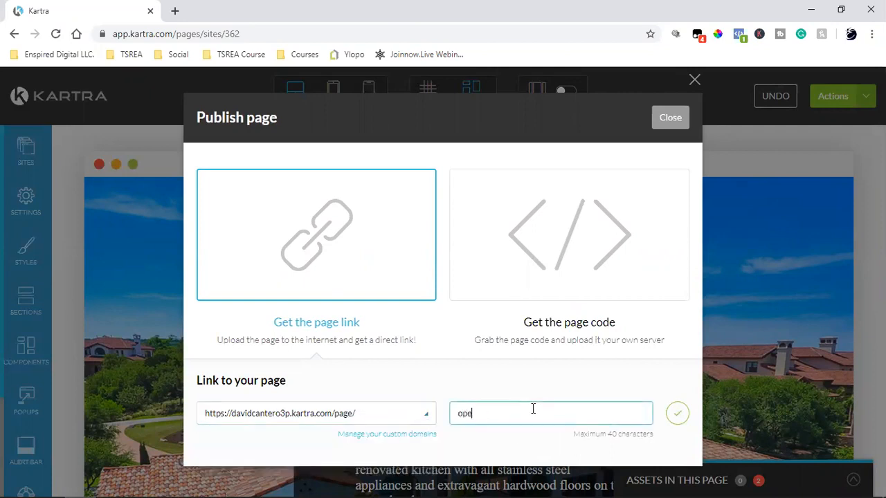
pyautogui.click(677, 414)
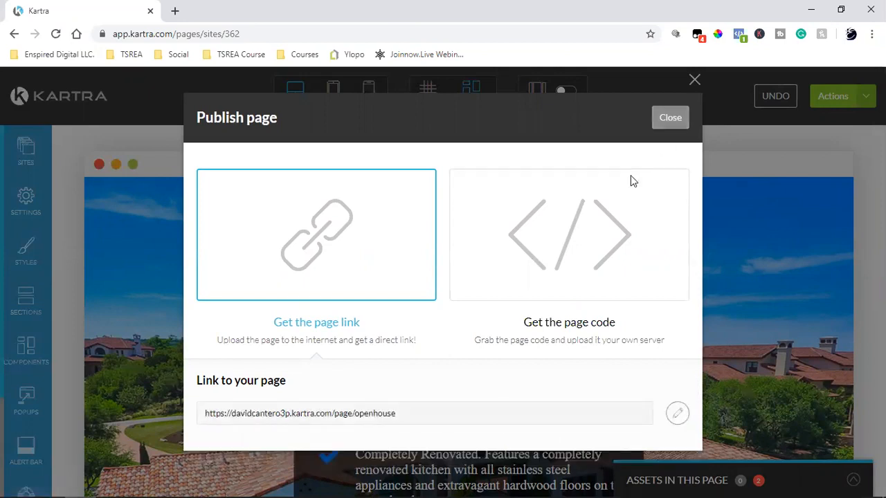
# Copy the published page link ending in /page/openhouse.
pyautogui.tripleClick(340, 419)
pyautogui.rightClick(341, 419)
pyautogui.click(367, 332)
# Load the copied openhouse link in a new tab and review the live page.
pyautogui.click(175, 10)
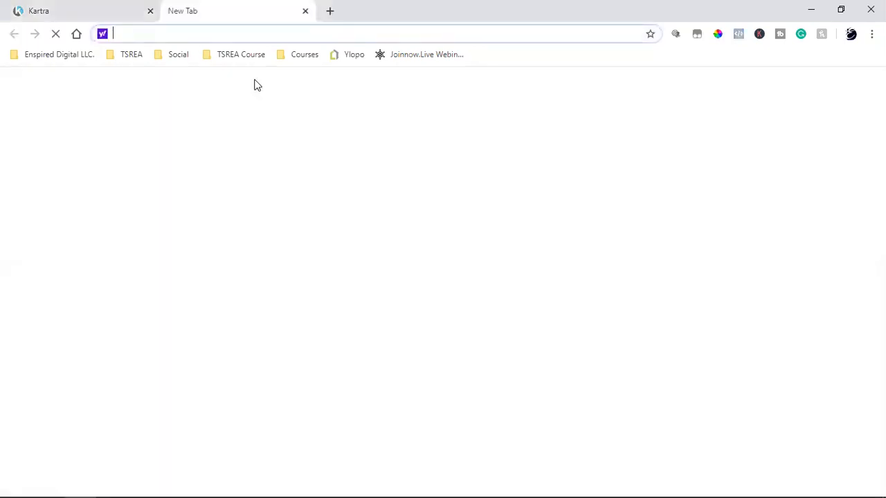
pyautogui.hotkey('ctrl', 'v')
pyautogui.press('Return')
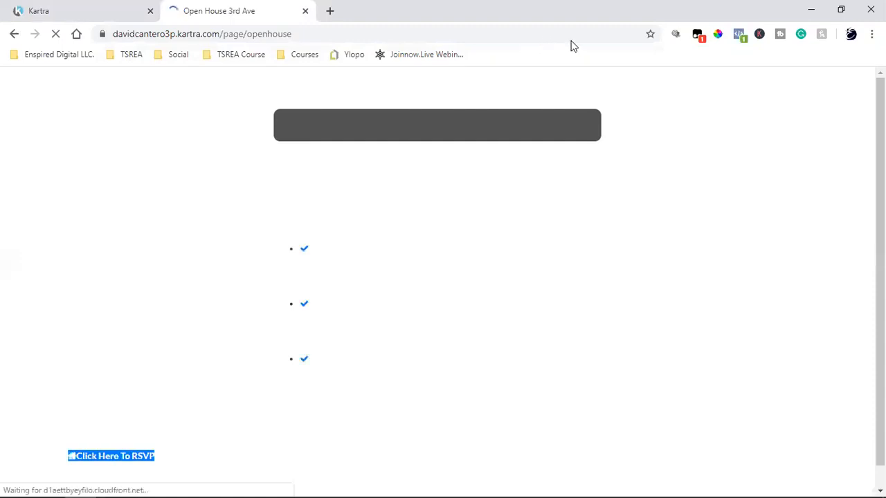
pyautogui.scroll(-3, 485, 263)
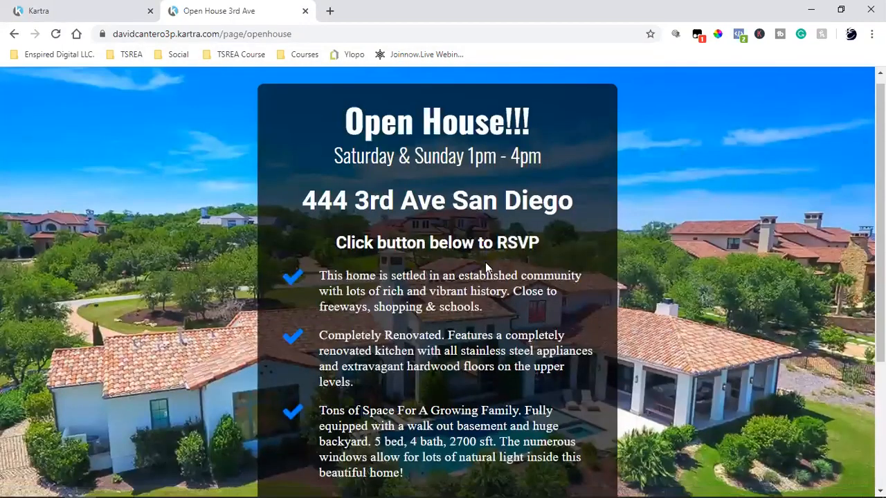
pyautogui.scroll(3, 636, 285)
pyautogui.scroll(-3, 649, 286)
pyautogui.scroll(3, 648, 287)
# Close the publishing window and exit the editor back to the Pages dashboard.
pyautogui.click(66, 5)
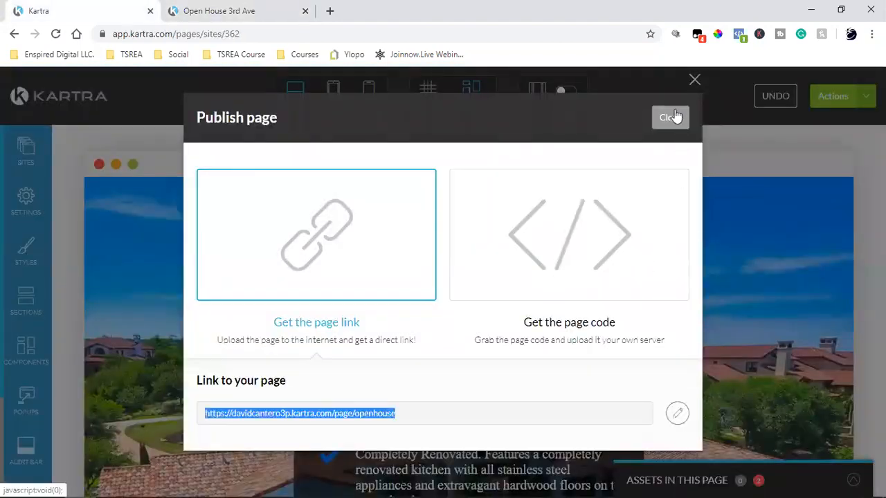
pyautogui.click(842, 97)
pyautogui.click(783, 241)
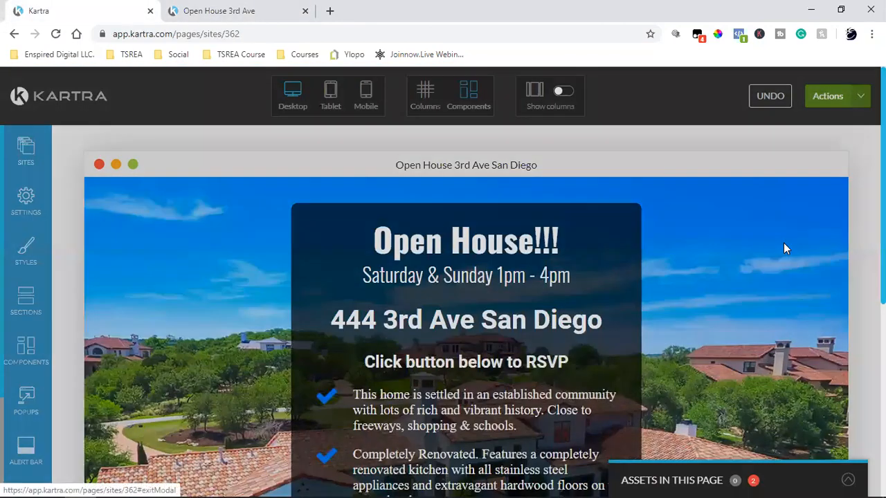
pyautogui.click(561, 118)
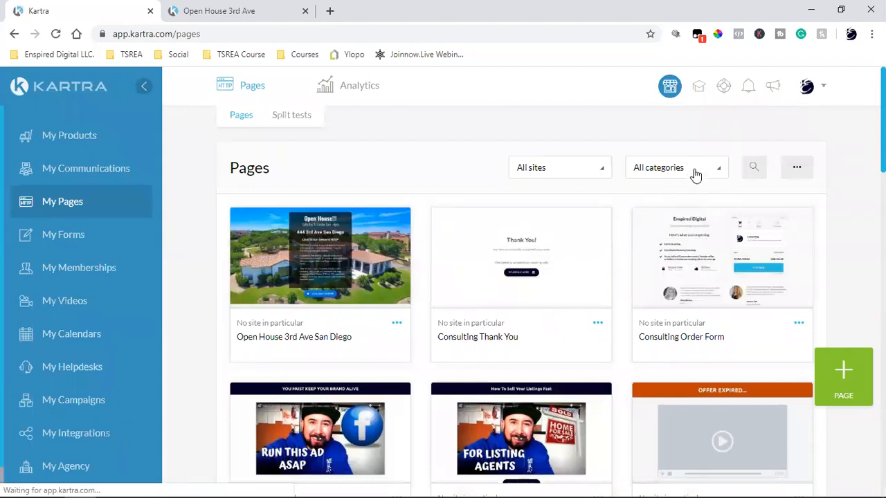
# Filter the page list to the Shared Funnels category.
pyautogui.click(694, 173)
pyautogui.scroll(-3, 674, 270)
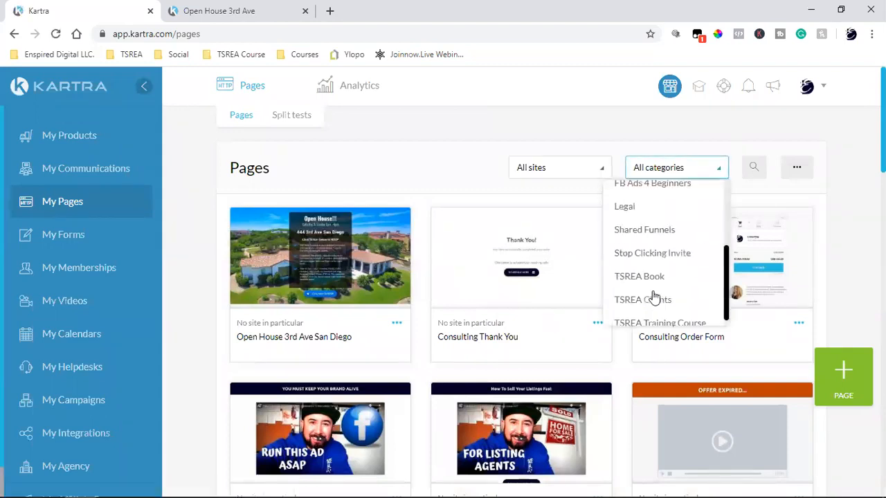
pyautogui.click(661, 221)
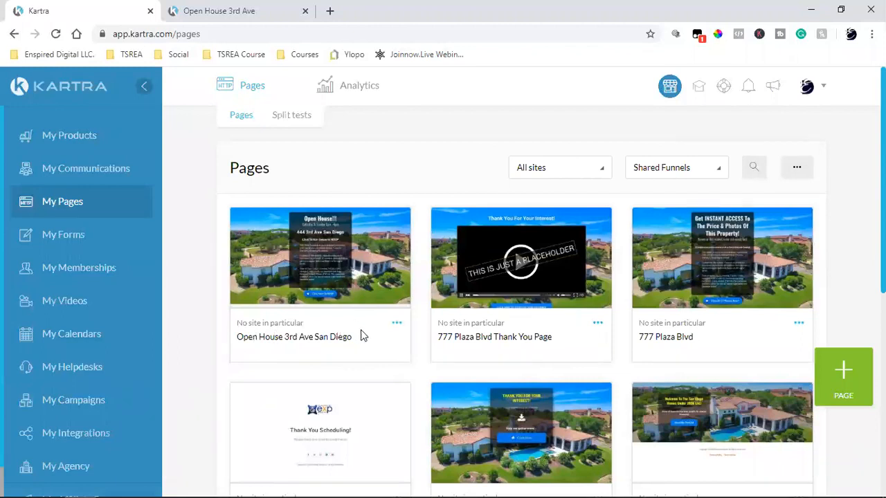
pyautogui.click(397, 325)
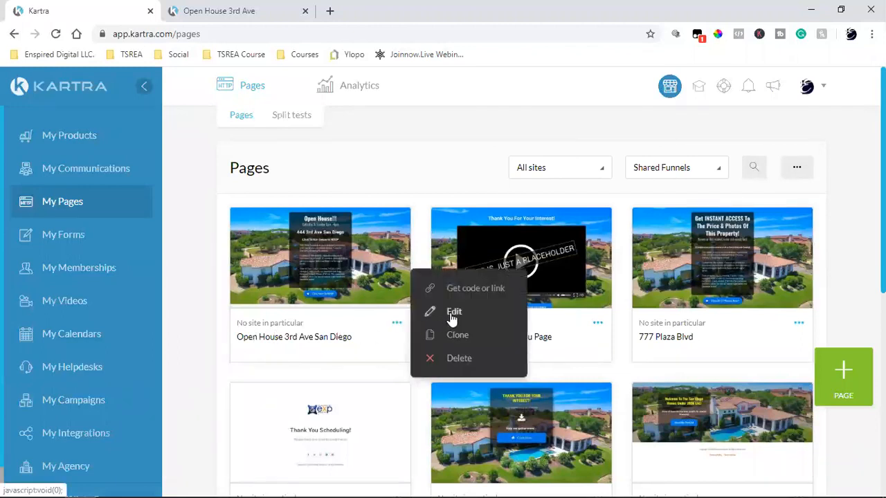
pyautogui.click(449, 315)
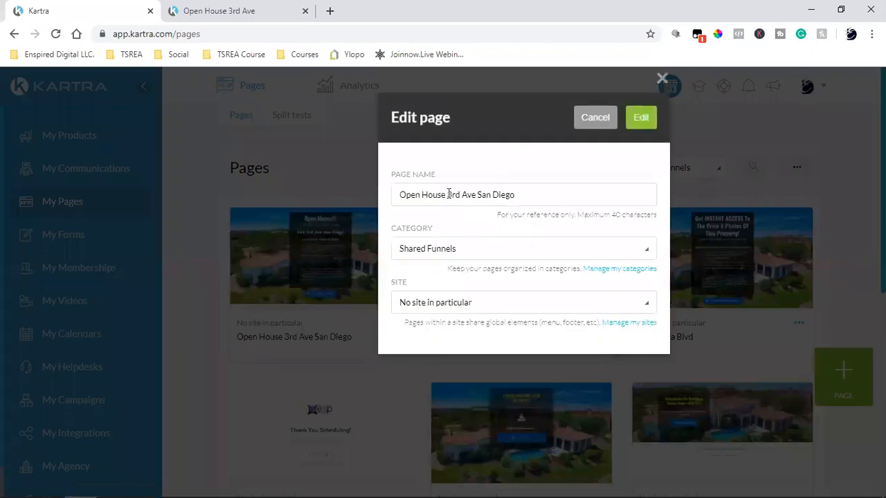
pyautogui.click(449, 195)
pyautogui.write('144')
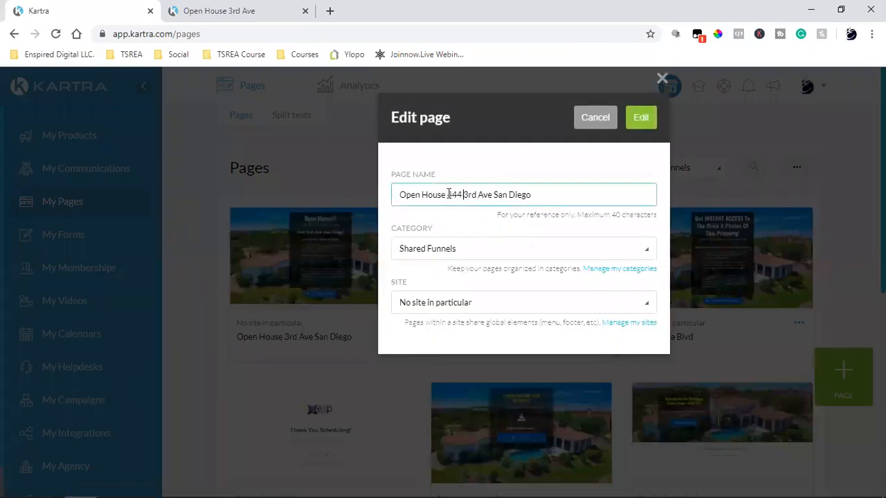
pyautogui.click(641, 117)
pyautogui.click(613, 323)
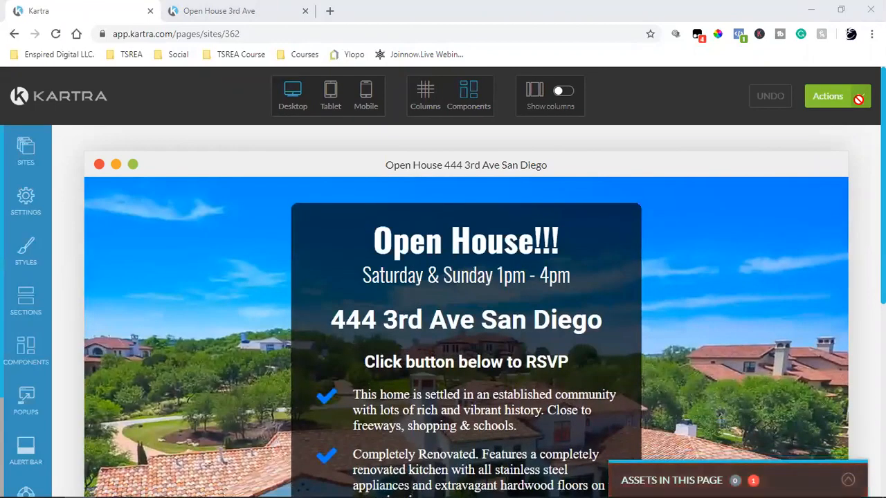
pyautogui.click(858, 104)
# Exit the editor to the dashboard and filter pages to Shared Funnels.
pyautogui.click(782, 232)
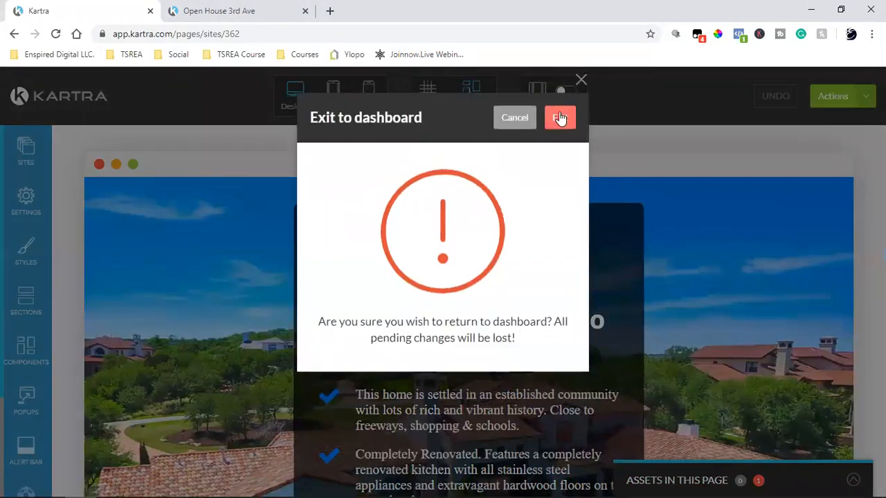
pyautogui.click(559, 118)
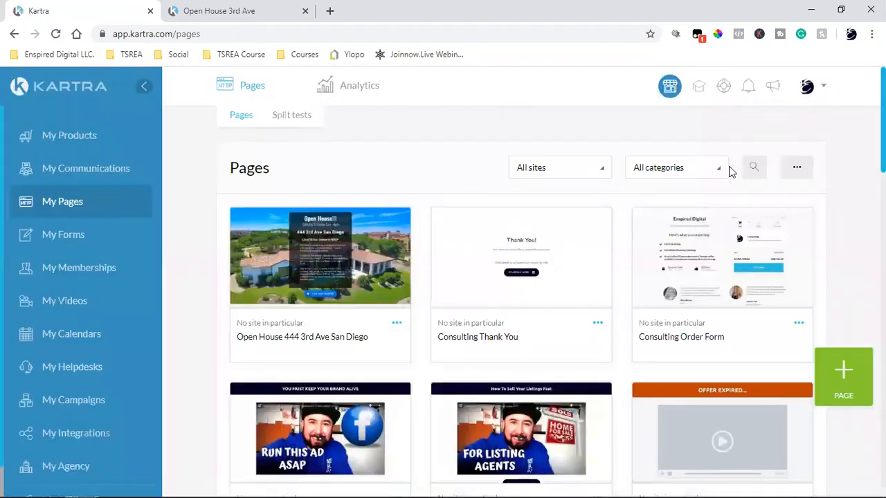
pyautogui.click(723, 171)
pyautogui.scroll(-2, 668, 256)
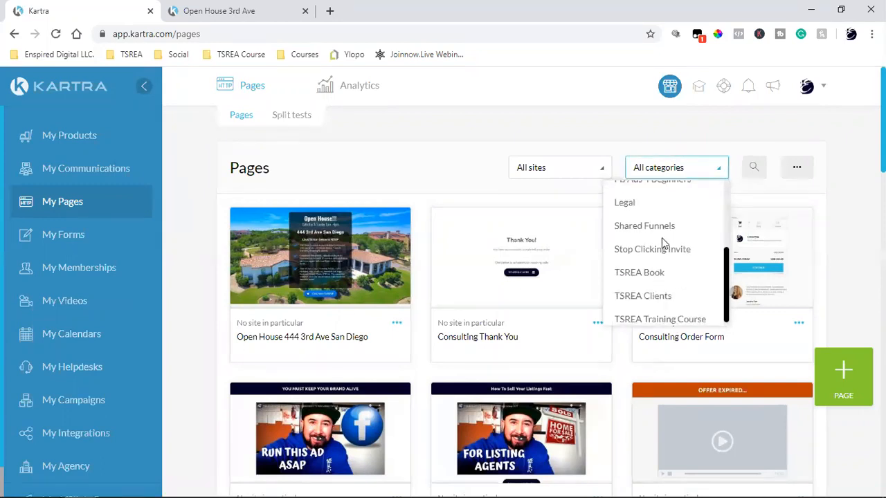
pyautogui.click(644, 226)
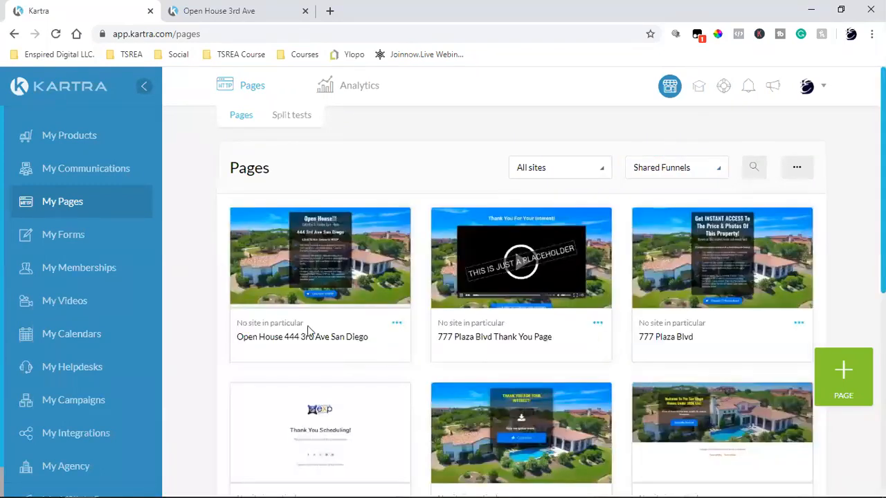
pyautogui.doubleClick(277, 344)
pyautogui.tripleClick(281, 340)
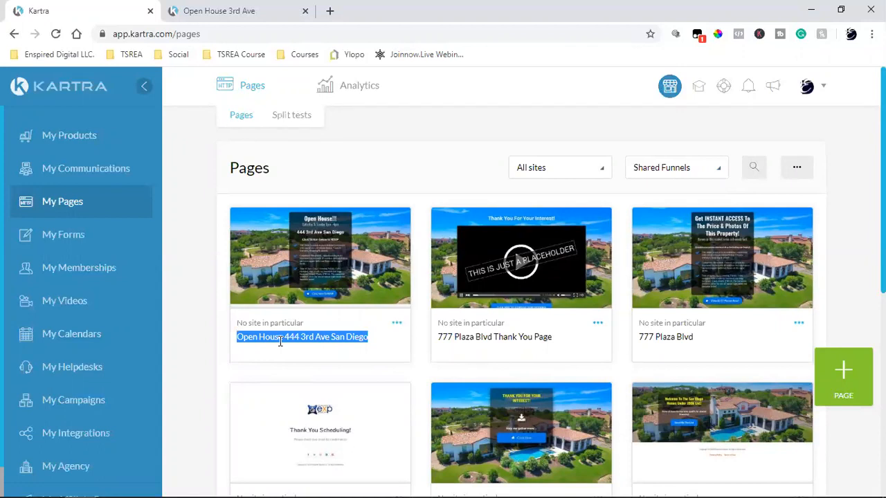
pyautogui.tripleClick(490, 336)
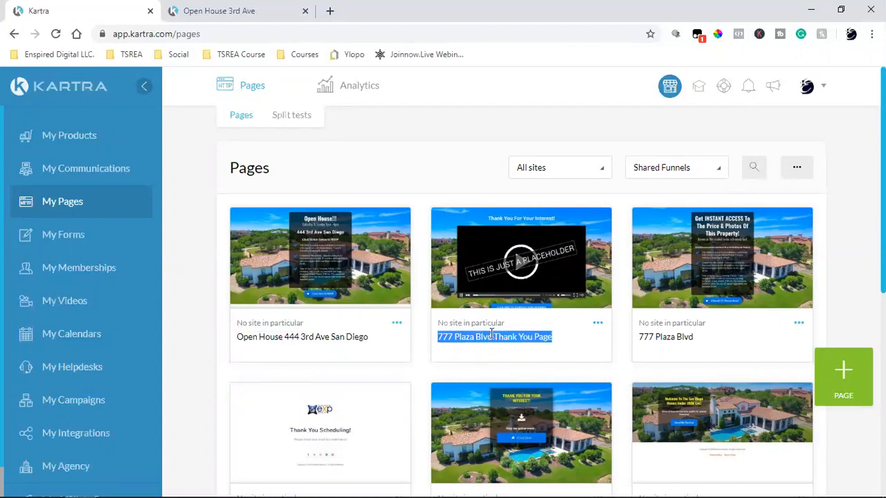
pyautogui.click(598, 323)
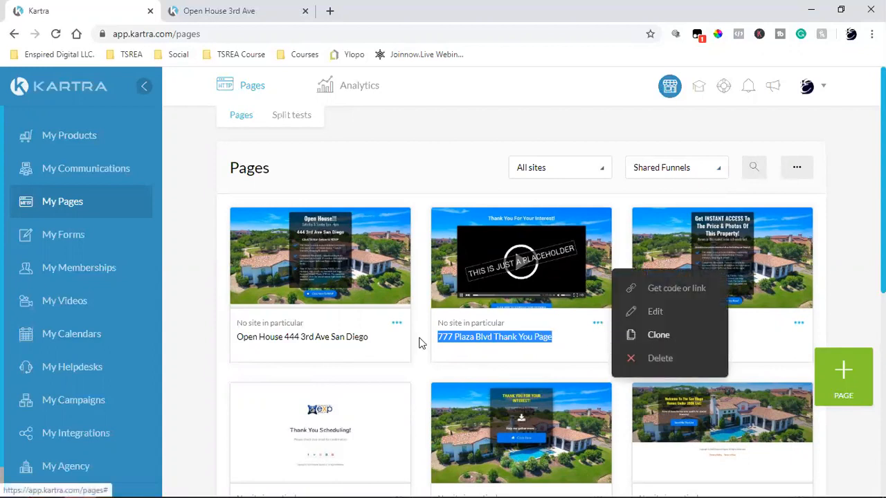
pyautogui.doubleClick(302, 336)
pyautogui.tripleClick(303, 336)
pyautogui.rightClick(302, 337)
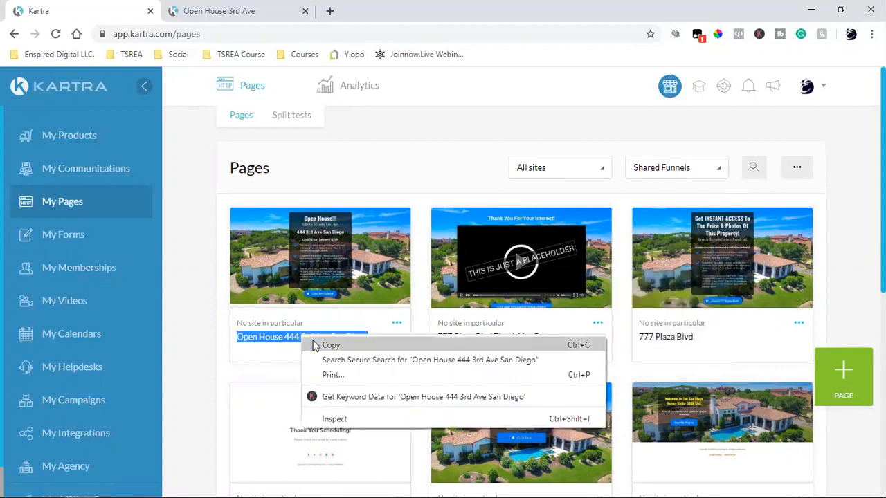
pyautogui.click(317, 342)
pyautogui.click(597, 325)
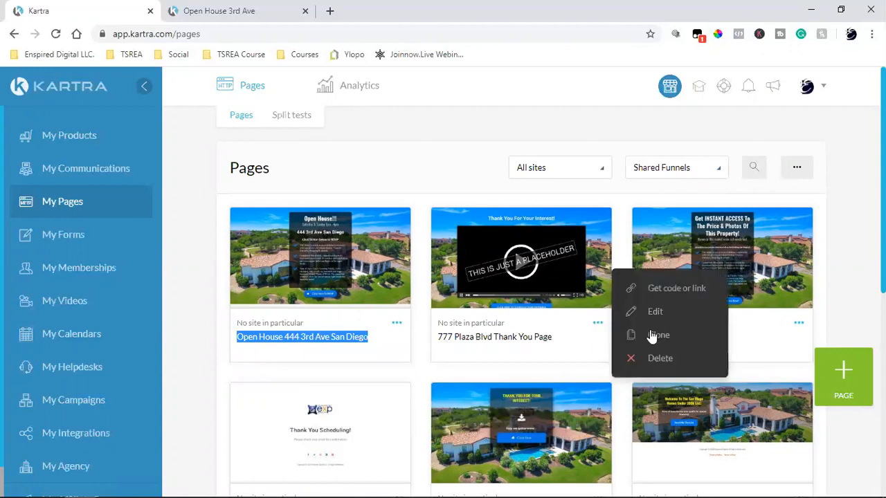
pyautogui.click(654, 335)
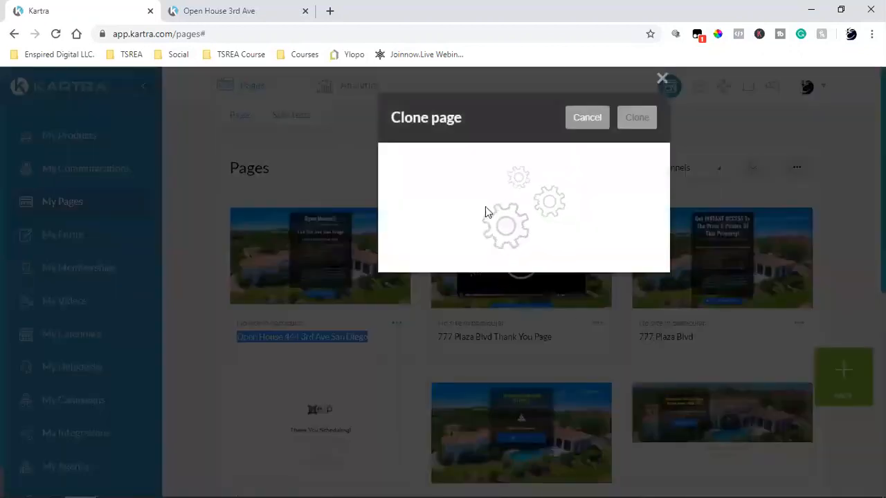
pyautogui.tripleClick(436, 188)
pyautogui.hotkey('ctrl', 'v')
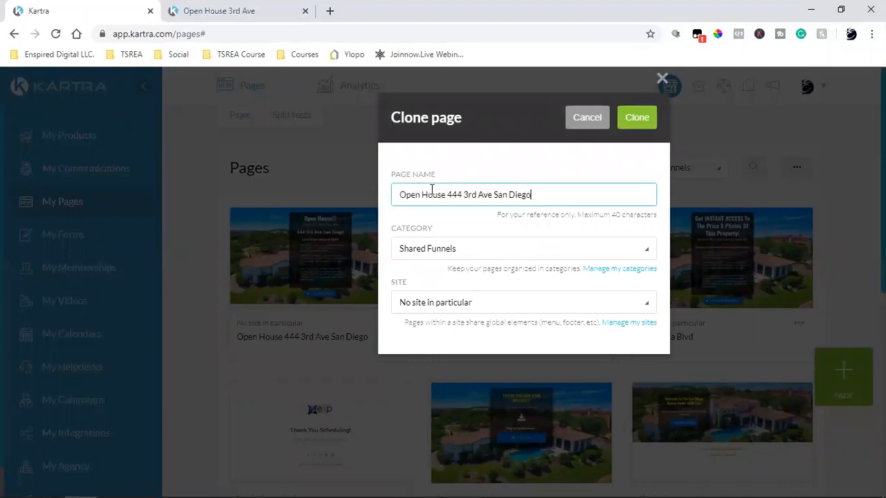
pyautogui.write('Thank y')
pyautogui.press('BackSpace')
pyautogui.press('BackSpace')
pyautogui.press('BackSpace')
pyautogui.press('BackSpace')
pyautogui.press('BackSpace')
pyautogui.tripleClick(462, 197)
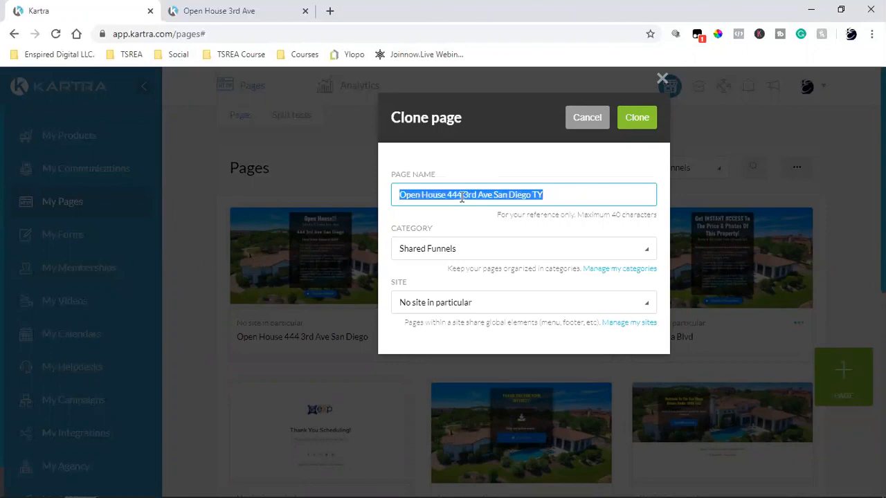
# Create the cloned thank-you page and scroll through it in the editor.
pyautogui.click(638, 118)
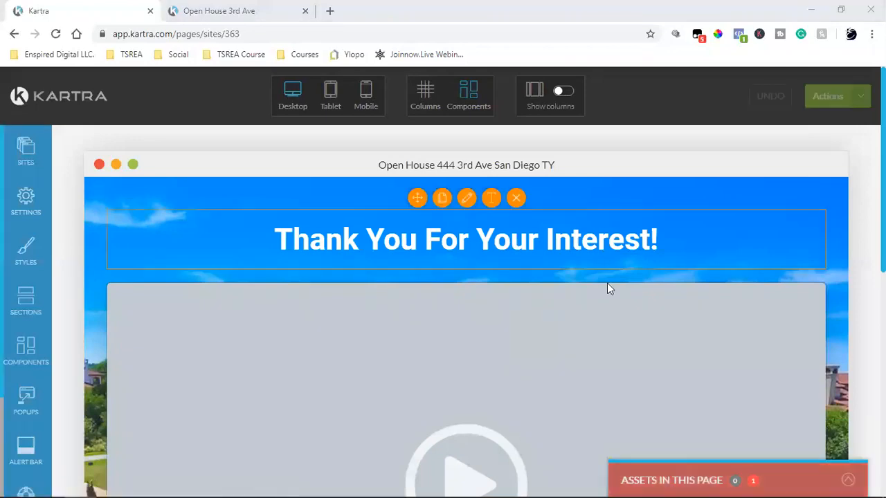
pyautogui.scroll(-5, 481, 256)
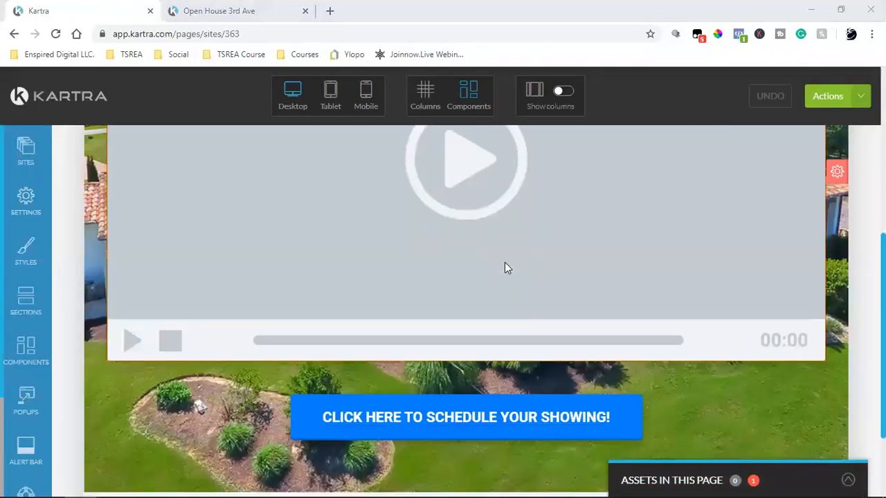
pyautogui.scroll(5, 485, 263)
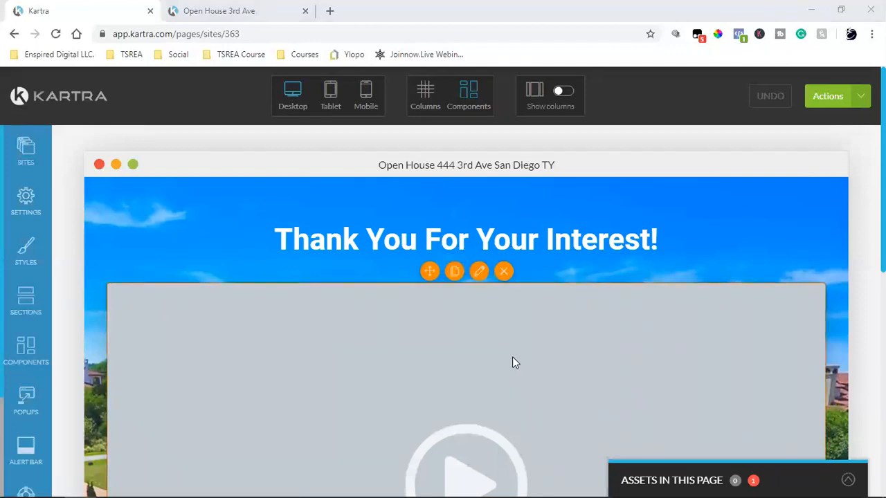
pyautogui.scroll(-2, 513, 358)
pyautogui.scroll(2, 512, 358)
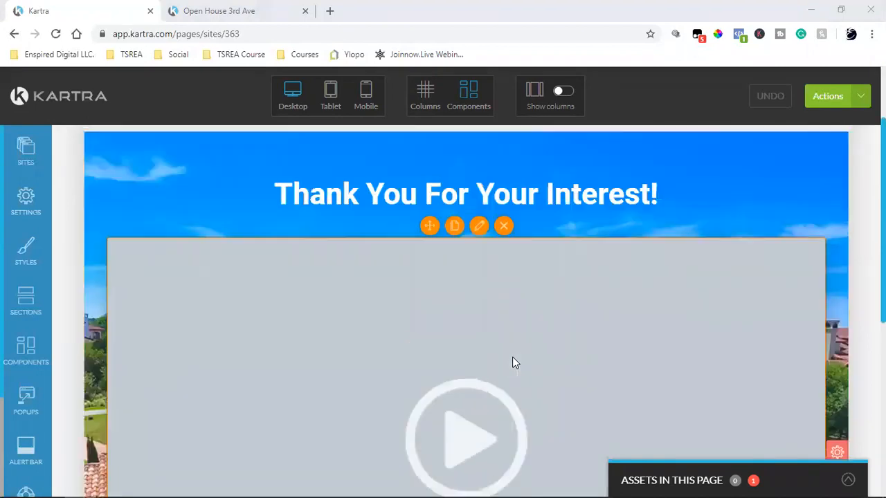
# Compare the cloned thank-you page with the live Open House page tab.
pyautogui.click(263, 7)
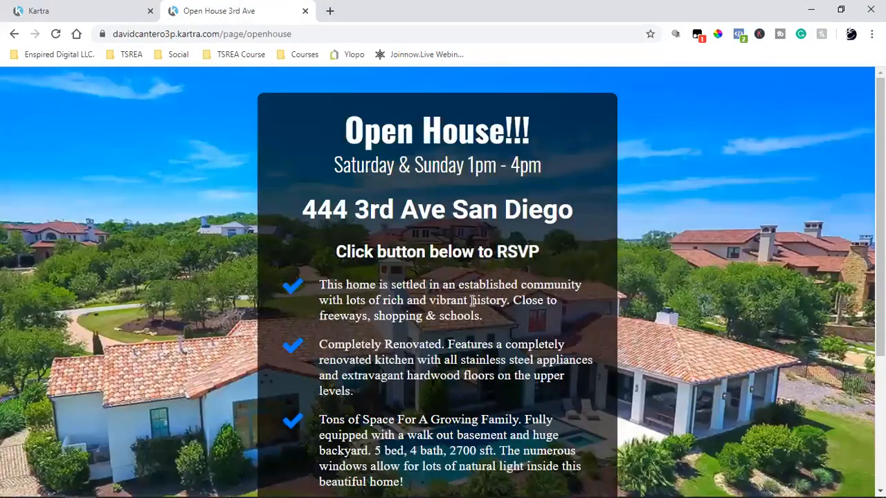
pyautogui.scroll(-3, 472, 301)
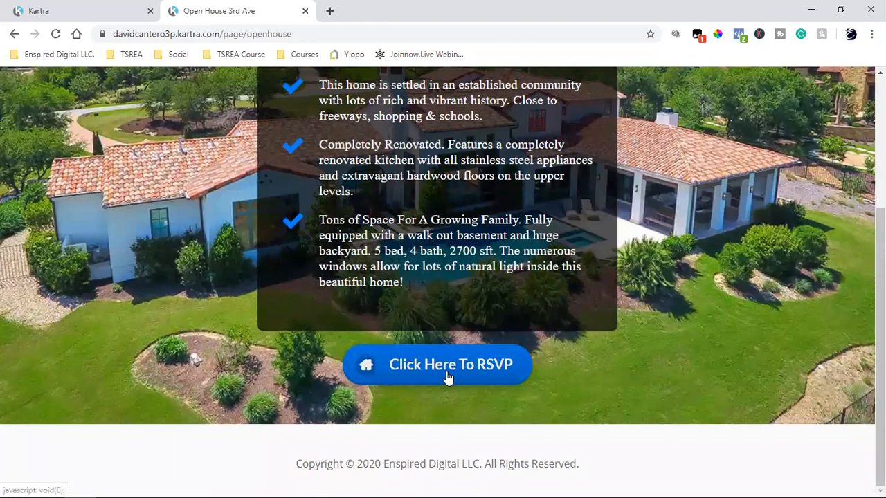
pyautogui.click(62, 8)
pyautogui.scroll(-3, 381, 270)
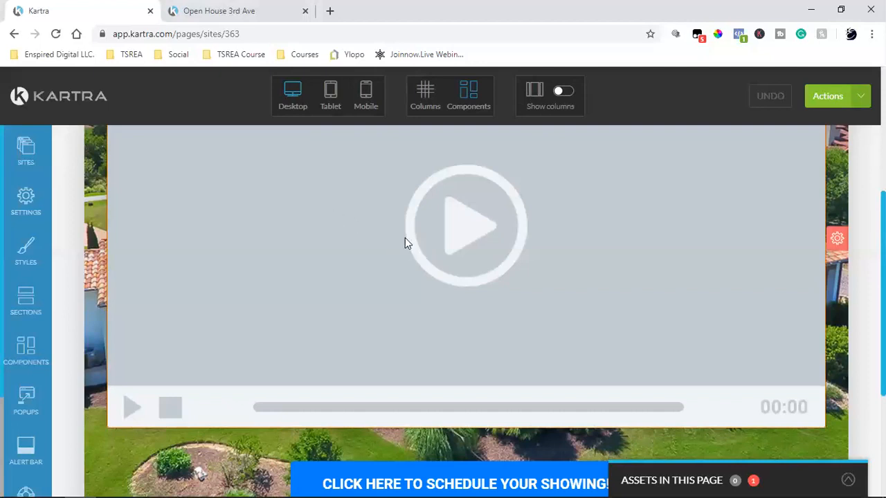
pyautogui.scroll(3, 405, 237)
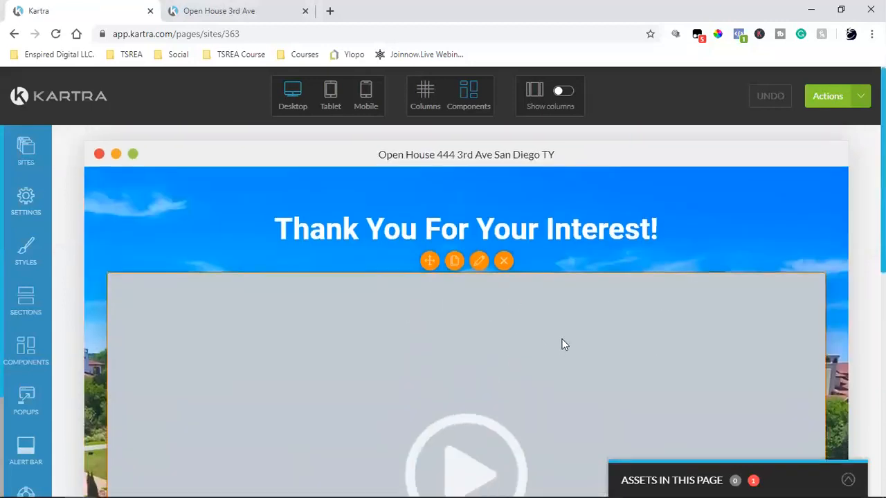
pyautogui.scroll(-3, 561, 341)
pyautogui.scroll(2, 563, 304)
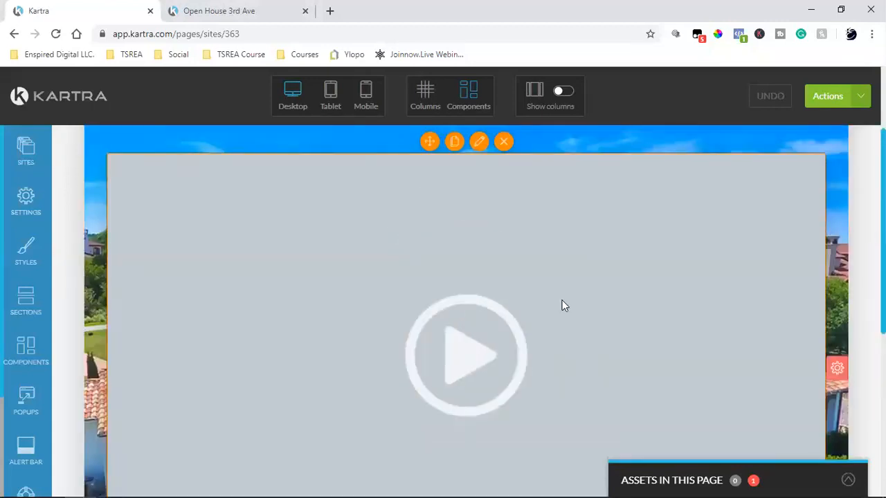
pyautogui.scroll(-3, 563, 304)
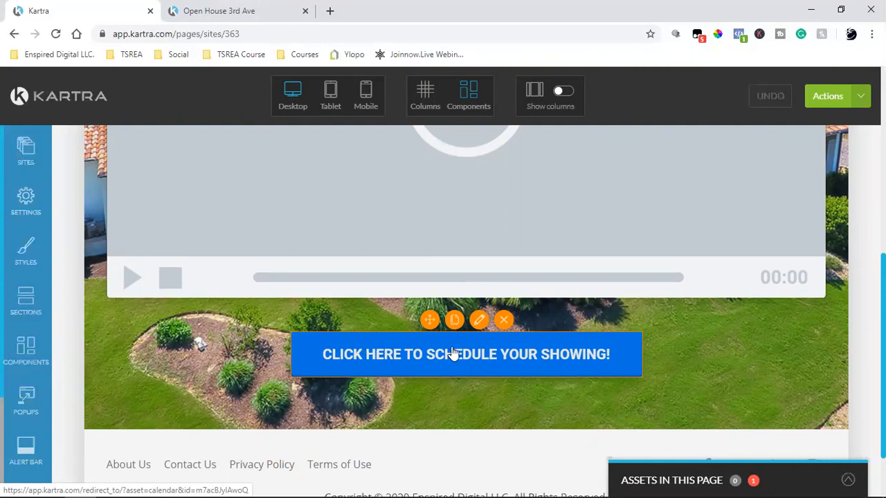
# Change the button label to 'Click Here To Schedule Call Now'.
pyautogui.click(498, 356)
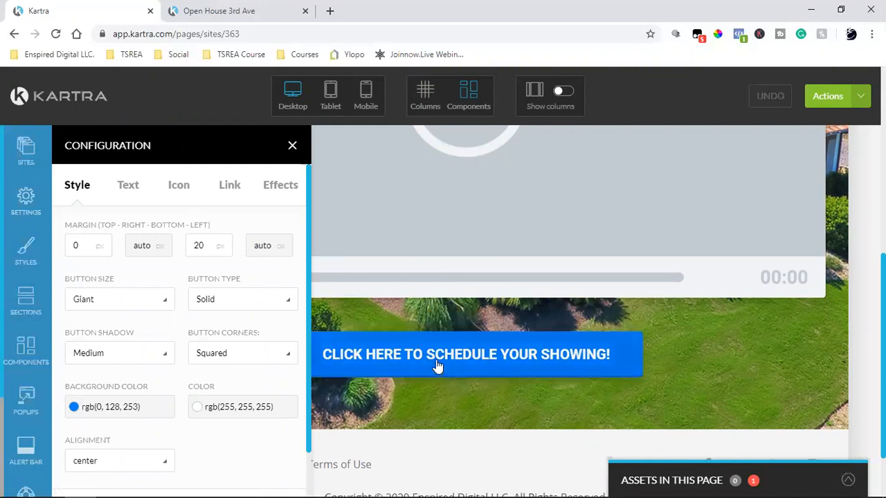
pyautogui.moveTo(480, 365)
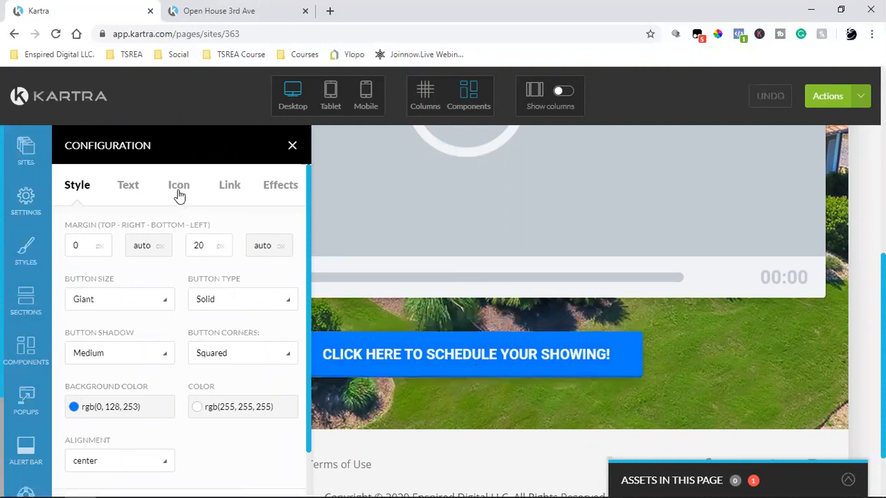
pyautogui.click(135, 191)
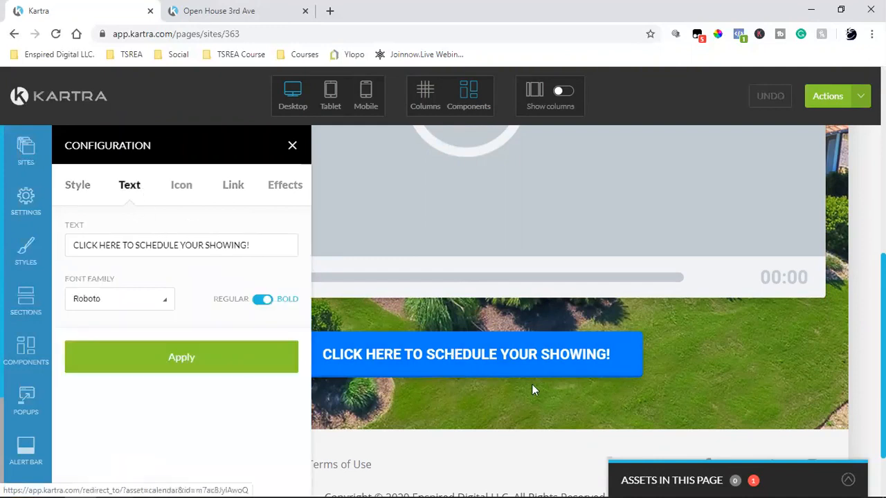
pyautogui.tripleClick(171, 255)
pyautogui.write('Click Here TO')
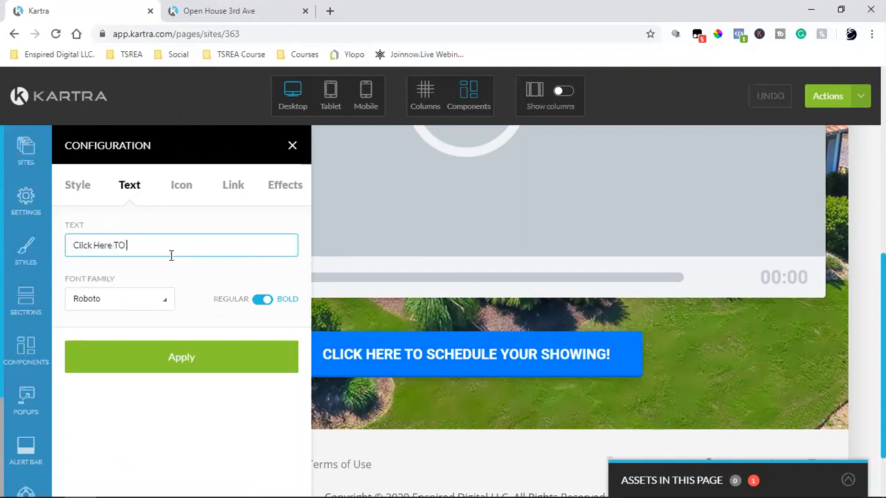
pyautogui.press('BackSpace')
pyautogui.write('o Sched')
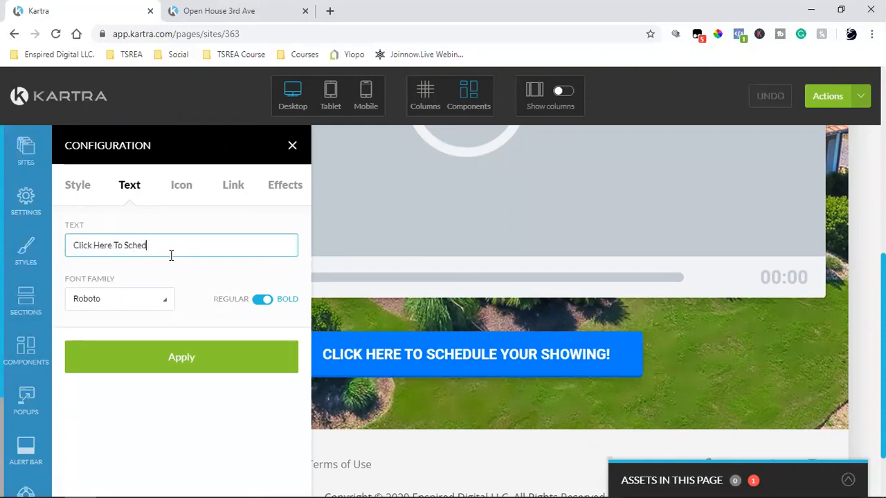
pyautogui.write('yule Call Bo')
pyautogui.press('BackSpace')
pyautogui.press('BackSpace')
pyautogui.write('Now')
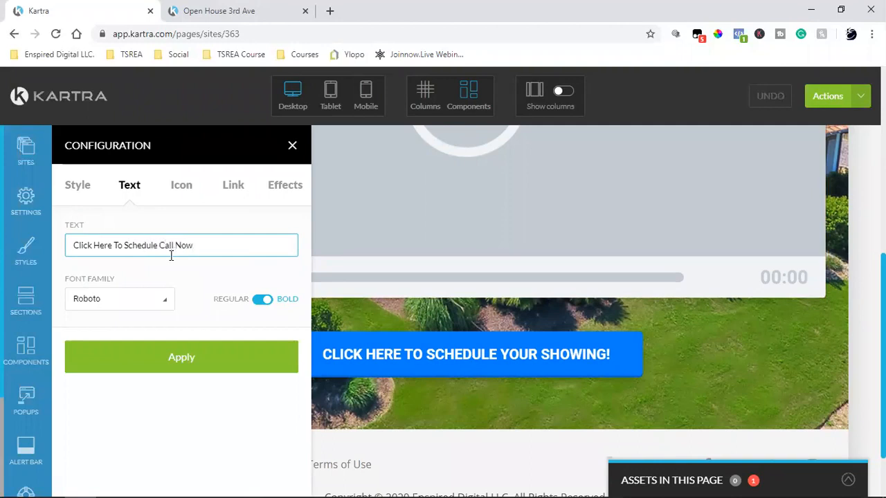
pyautogui.click(138, 358)
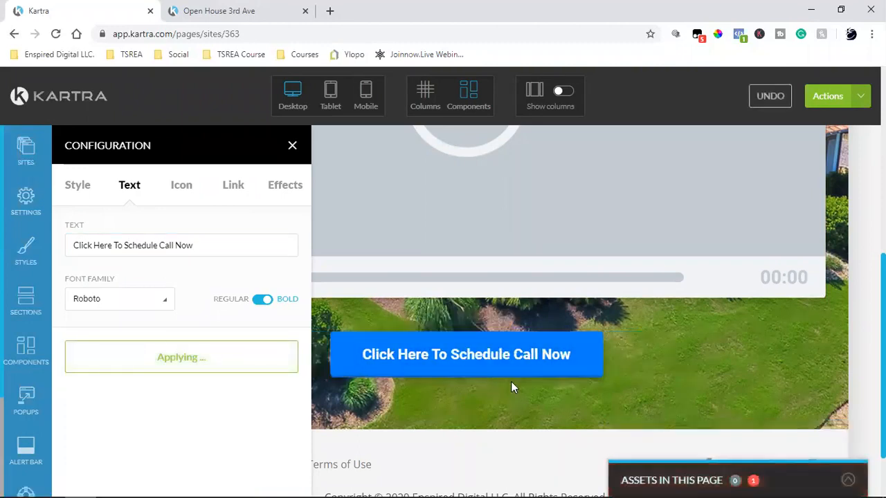
# Link the button to the Top Notch Realty calendar, opening in a new tab.
pyautogui.click(228, 187)
pyautogui.scroll(-4, 214, 271)
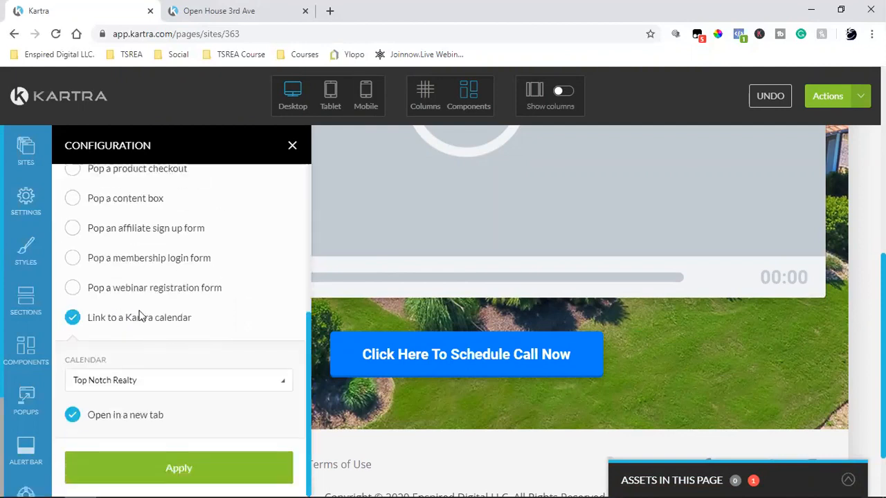
pyautogui.click(183, 471)
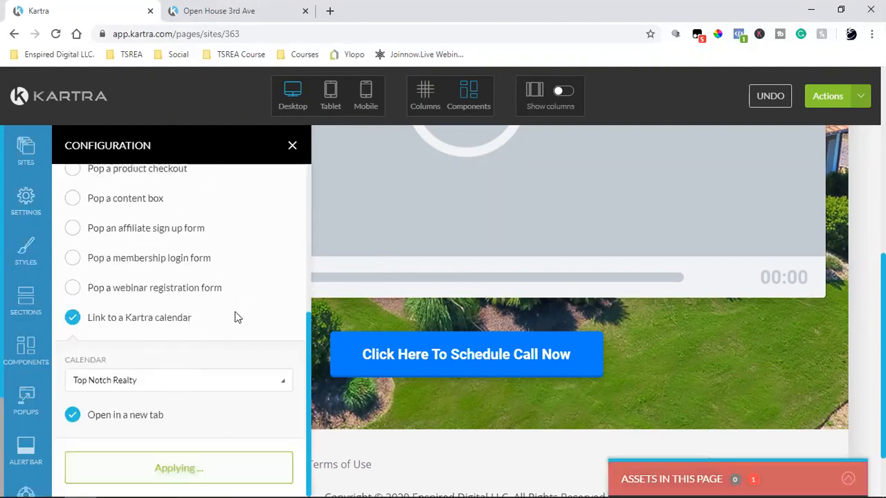
pyautogui.click(24, 202)
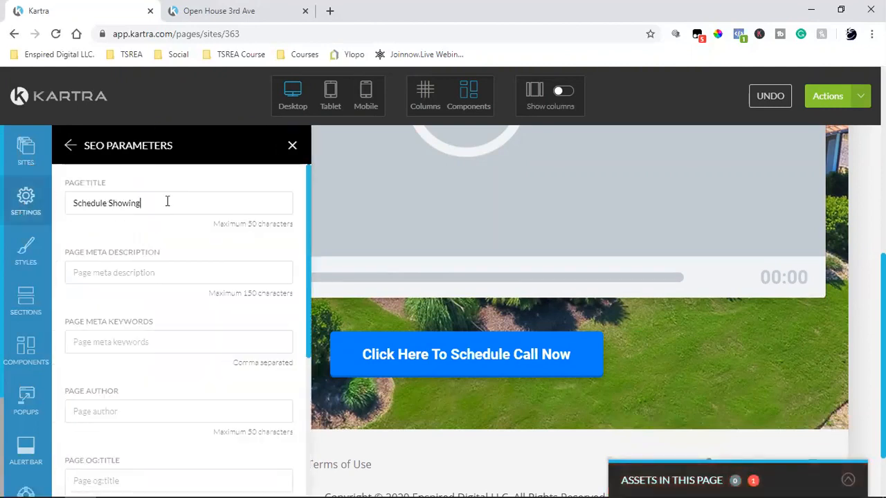
pyautogui.tripleClick(167, 201)
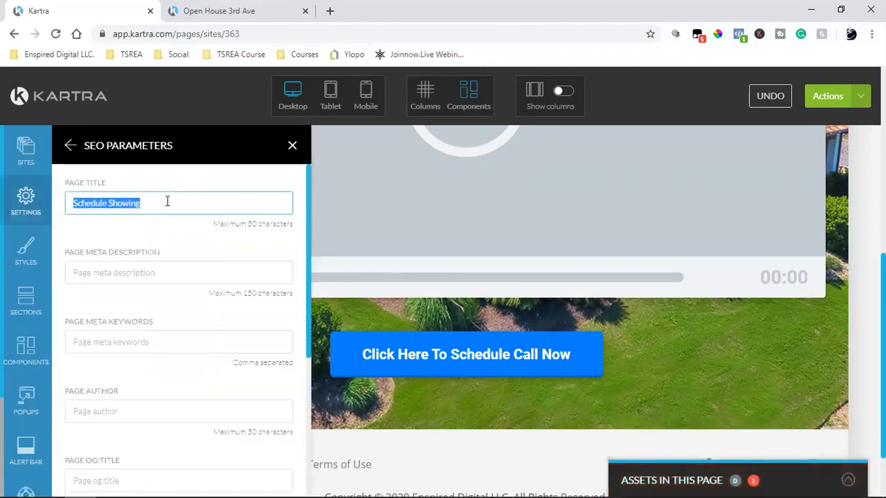
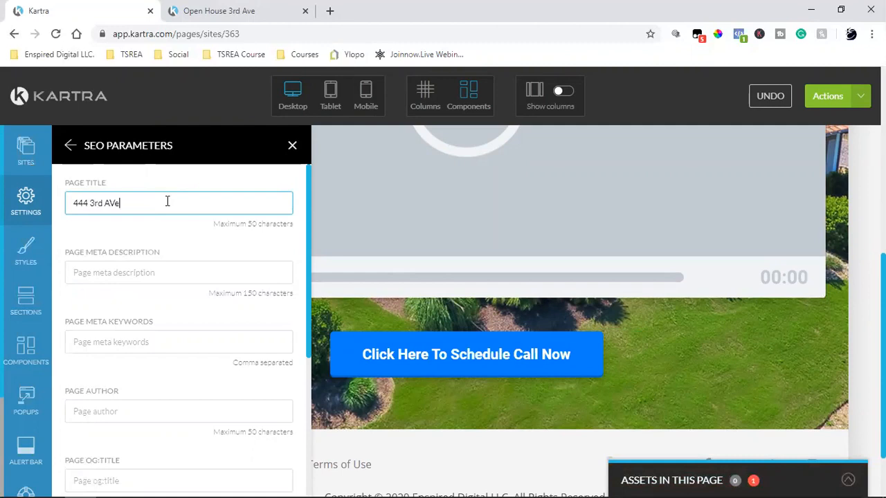
pyautogui.scroll(-3, 150, 207)
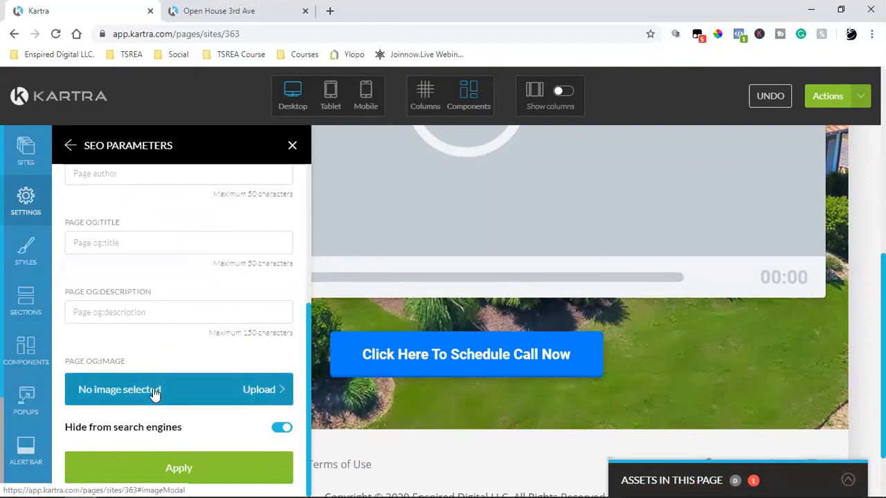
pyautogui.click(170, 468)
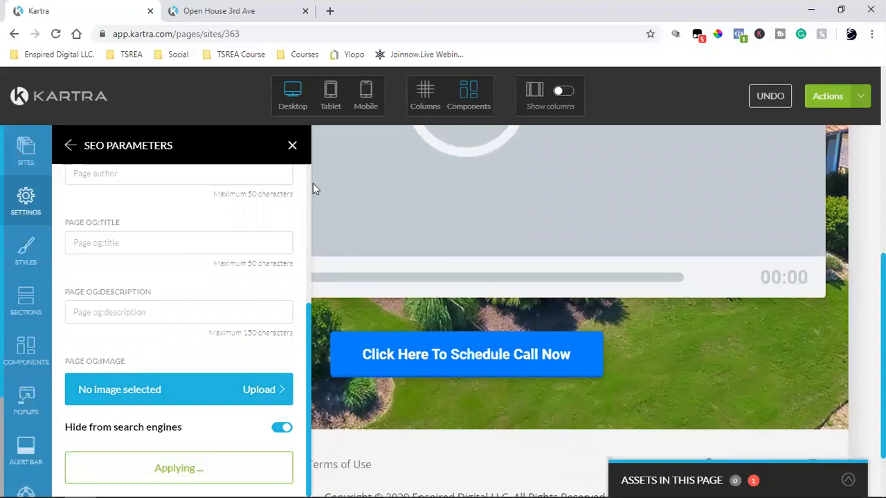
pyautogui.click(292, 145)
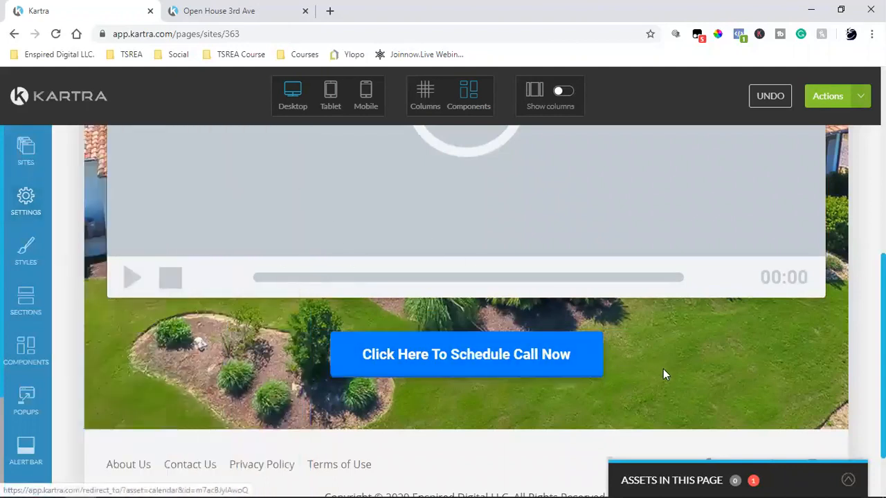
pyautogui.scroll(3, 663, 375)
pyautogui.scroll(-2, 695, 373)
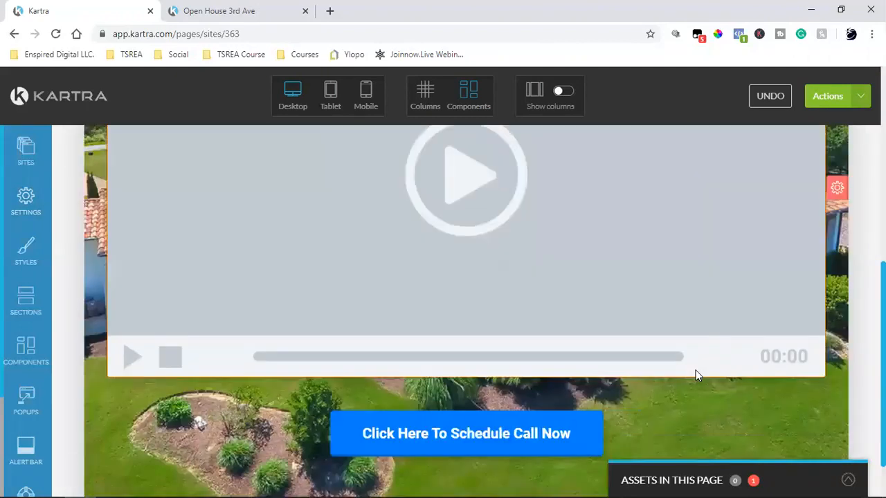
pyautogui.scroll(3, 695, 370)
# Save the thank-you page's progress.
pyautogui.click(845, 96)
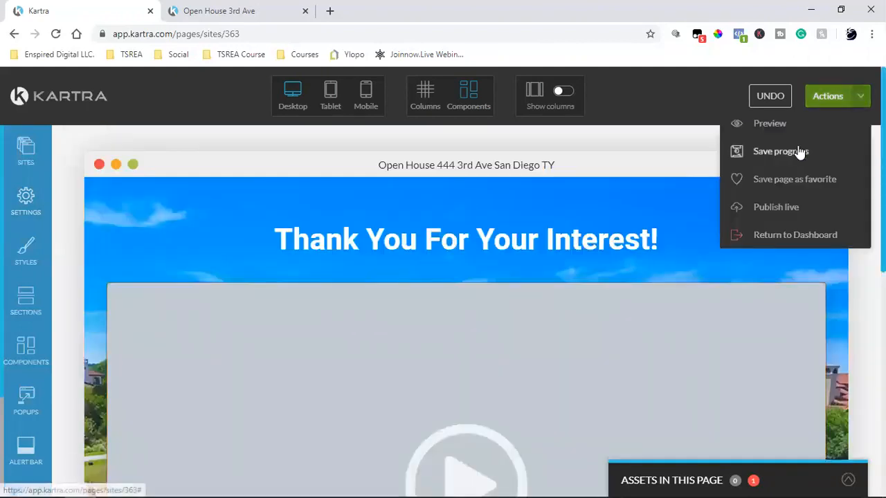
pyautogui.click(799, 152)
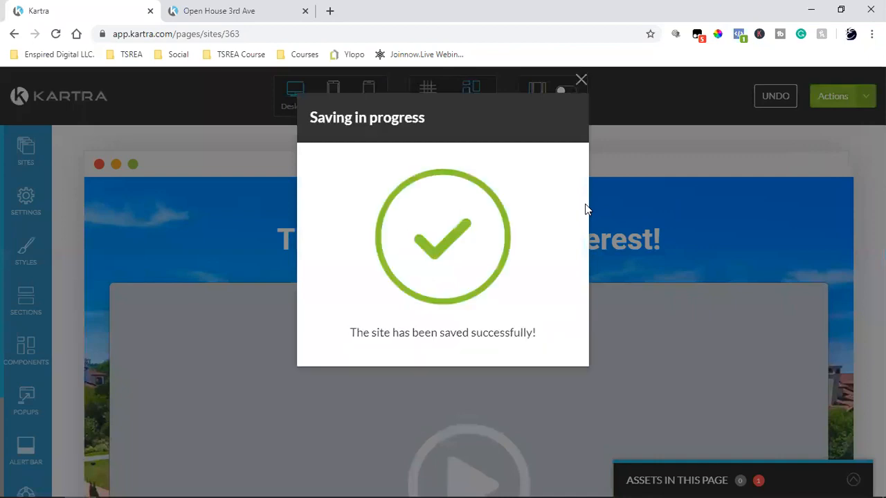
pyautogui.click(580, 89)
# Publish the page live with a direct page link and make its slug editable.
pyautogui.click(862, 97)
pyautogui.click(789, 206)
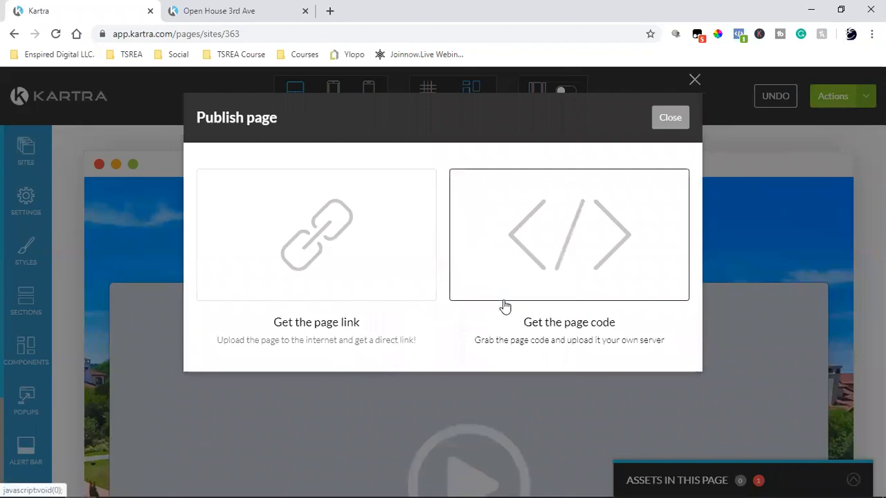
pyautogui.click(357, 249)
pyautogui.click(677, 413)
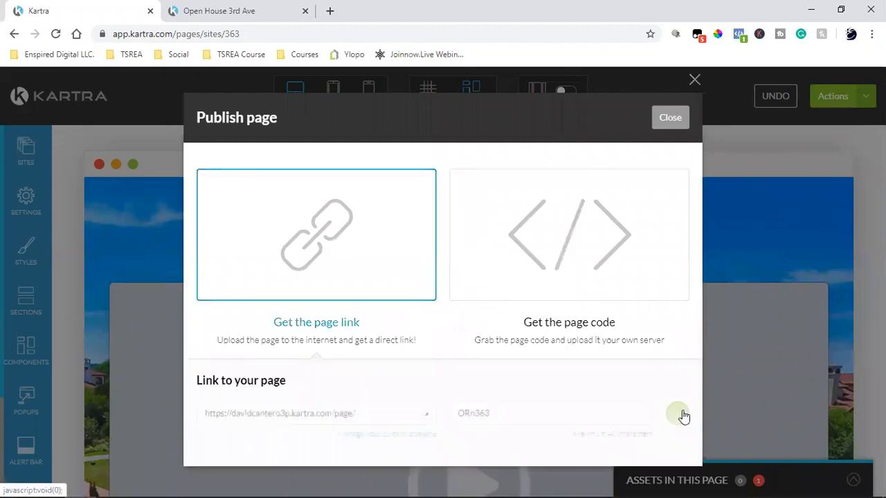
pyautogui.doubleClick(524, 413)
pyautogui.click(524, 413)
pyautogui.doubleClick(524, 413)
# Set the page link slug to '3rdavethankyou' and save it.
pyautogui.write('4443rdavethankyou')
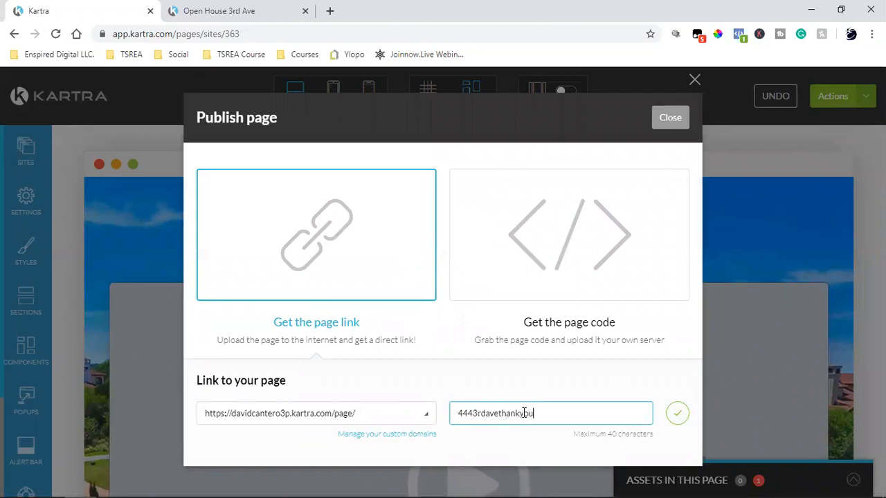
pyautogui.doubleClick(487, 415)
pyautogui.click(487, 415)
pyautogui.doubleClick(512, 414)
pyautogui.click(512, 413)
pyautogui.press('BackSpace')
pyautogui.press('BackSpace')
pyautogui.press('BackSpace')
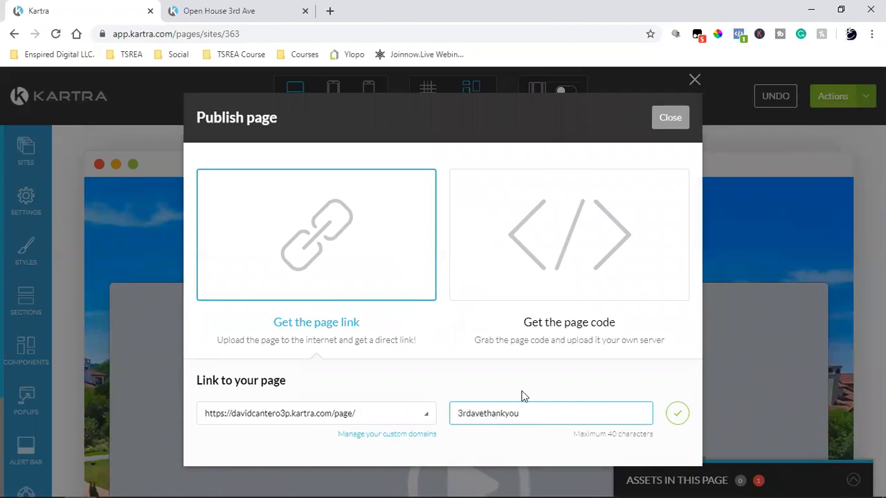
pyautogui.click(677, 414)
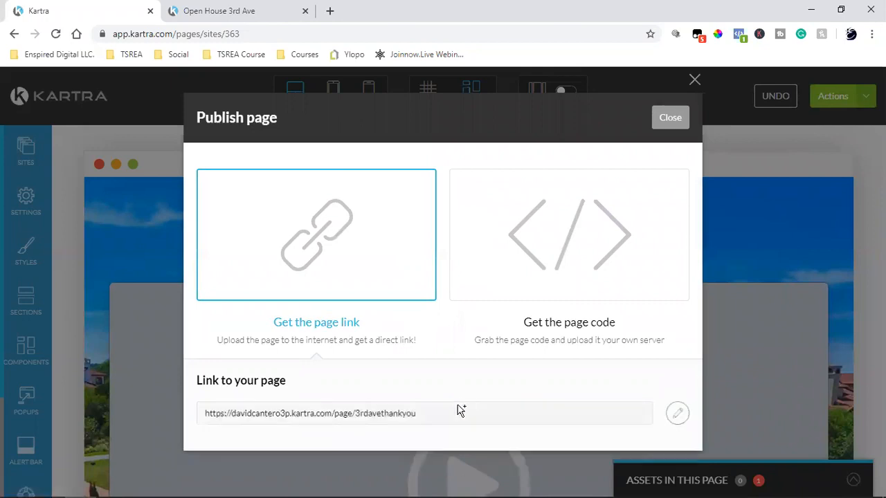
pyautogui.click(657, 124)
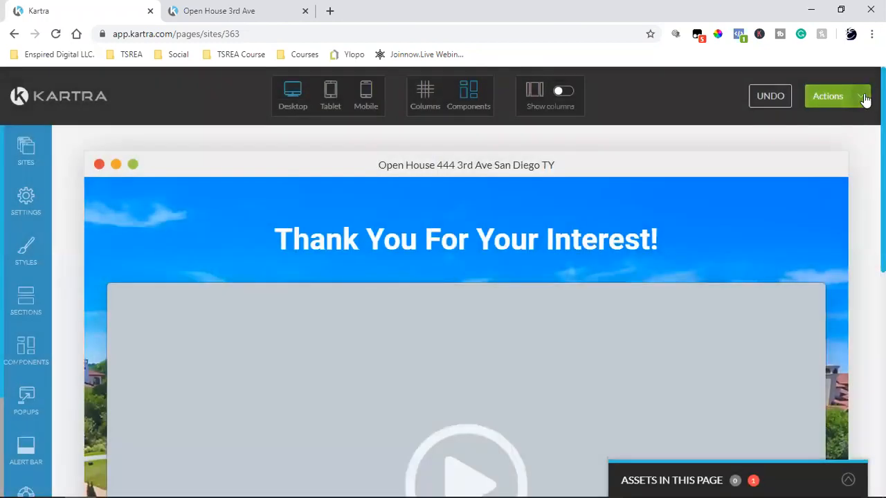
# Exit the editor back to the Kartra dashboard.
pyautogui.click(860, 96)
pyautogui.click(785, 234)
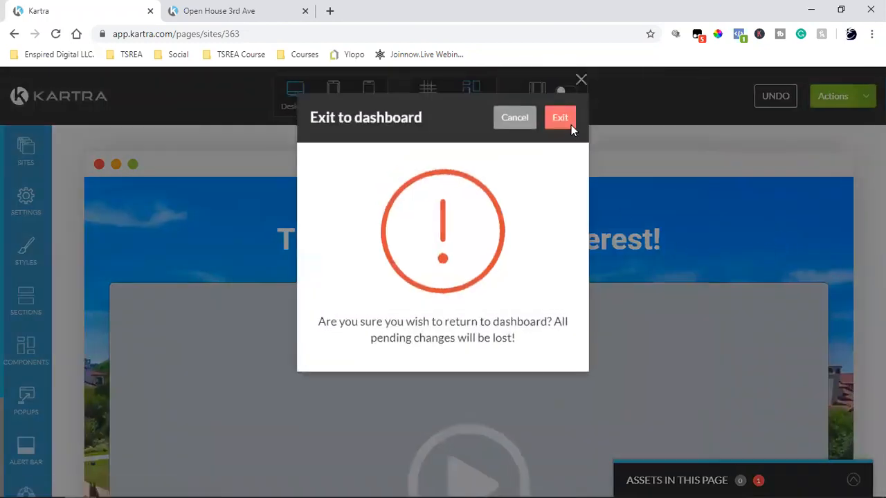
pyautogui.click(568, 122)
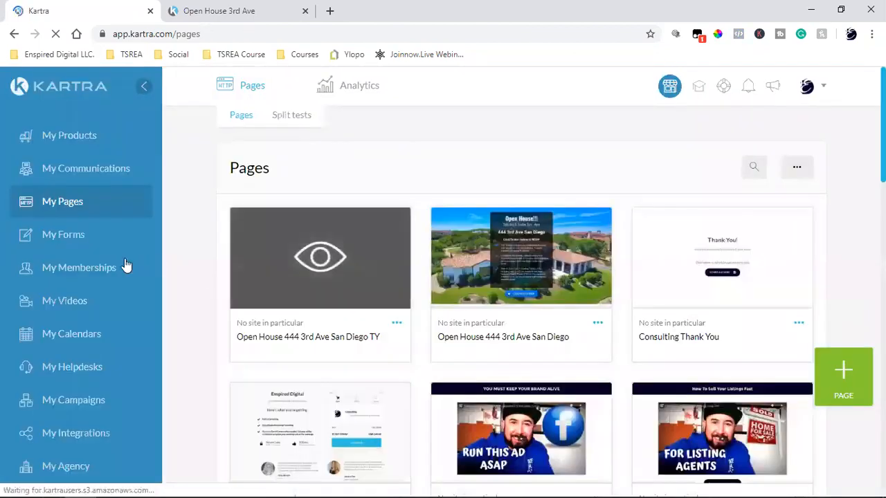
pyautogui.click(61, 246)
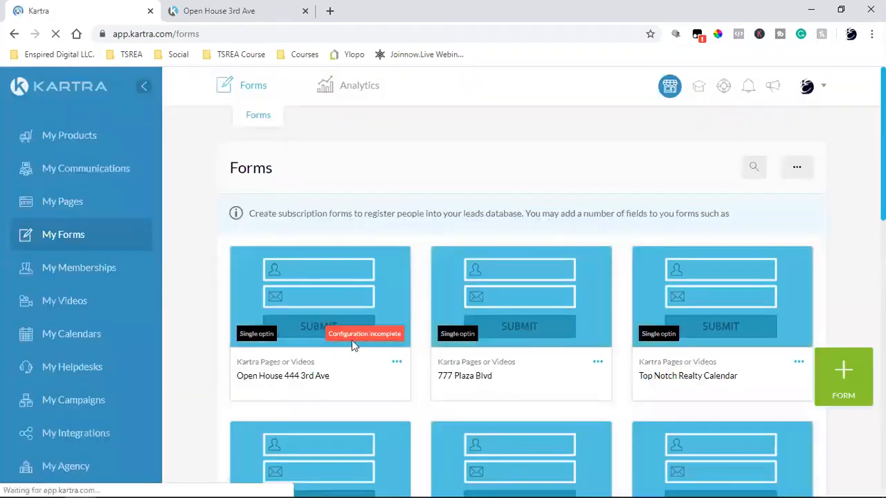
pyautogui.click(396, 362)
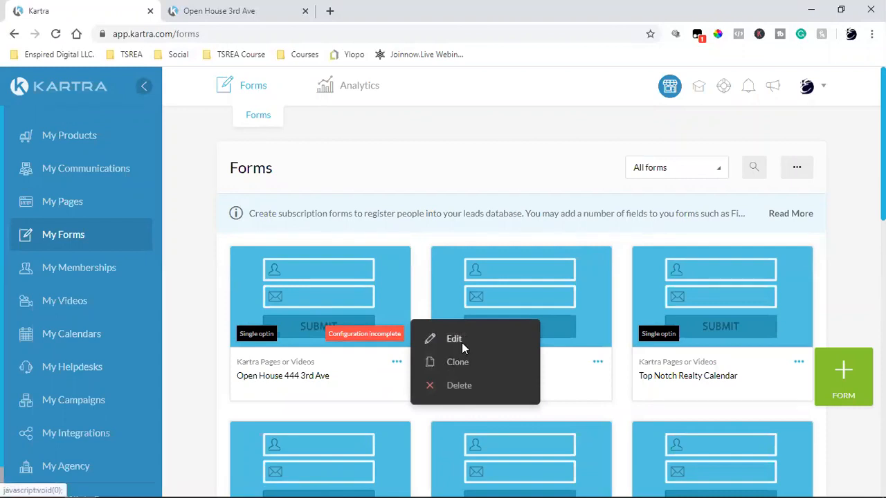
pyautogui.click(456, 340)
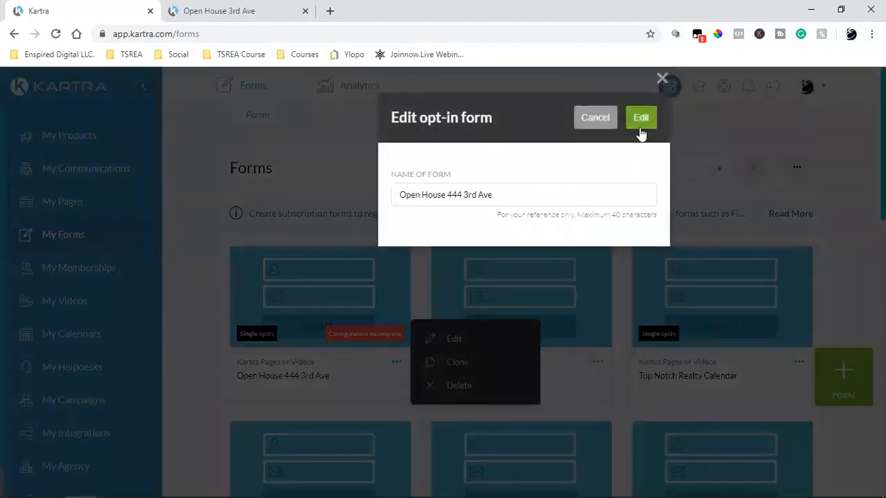
pyautogui.click(640, 119)
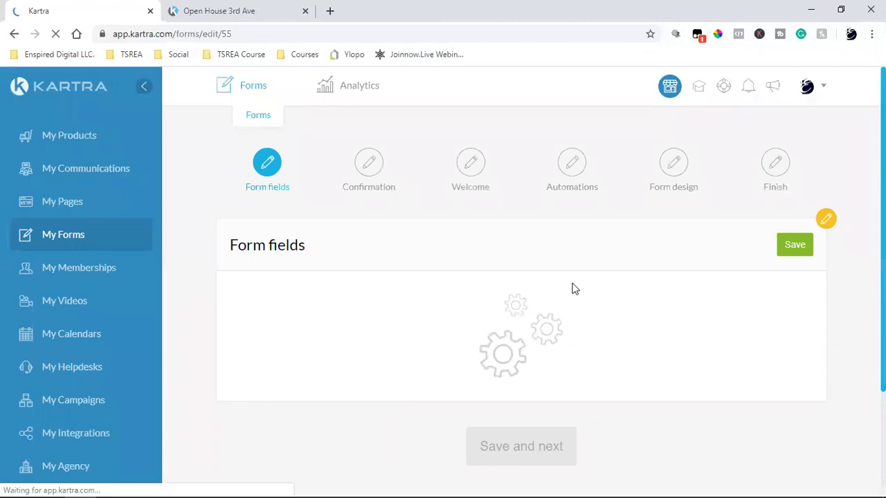
# Compare the form fields with the live Open House 3rd Ave landing page.
pyautogui.click(250, 9)
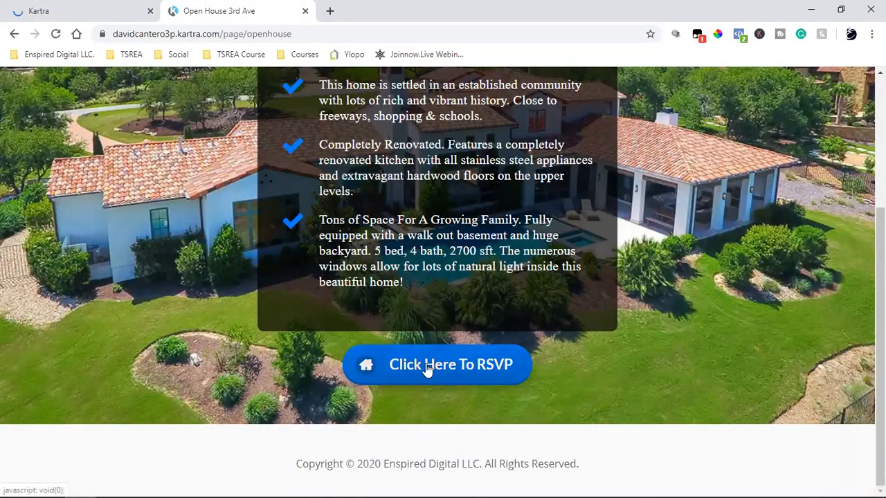
pyautogui.click(104, 9)
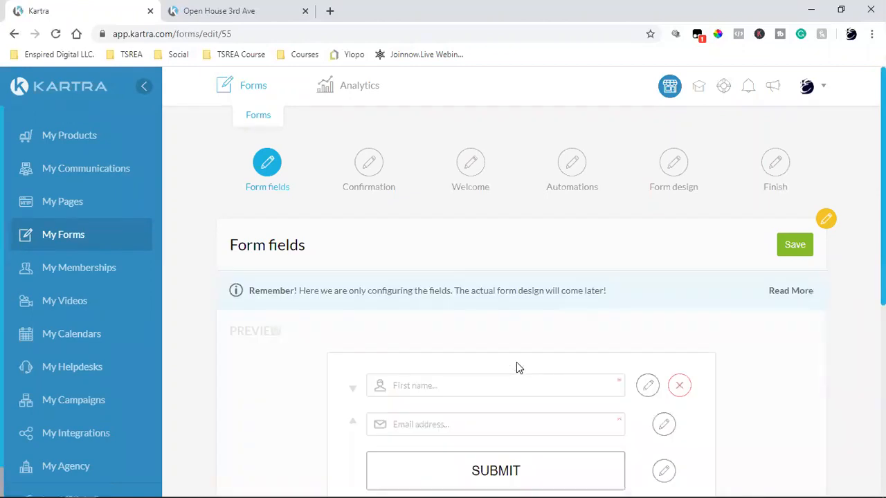
pyautogui.scroll(-2, 516, 362)
pyautogui.click(256, 8)
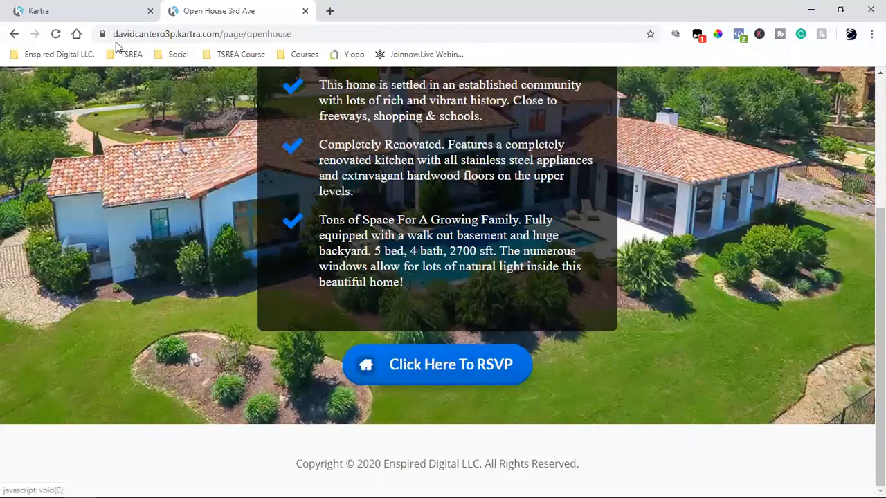
pyautogui.click(104, 11)
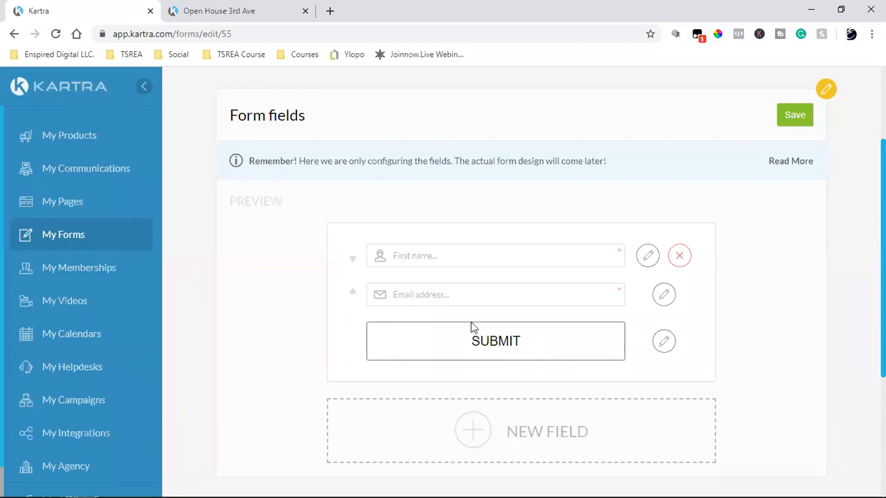
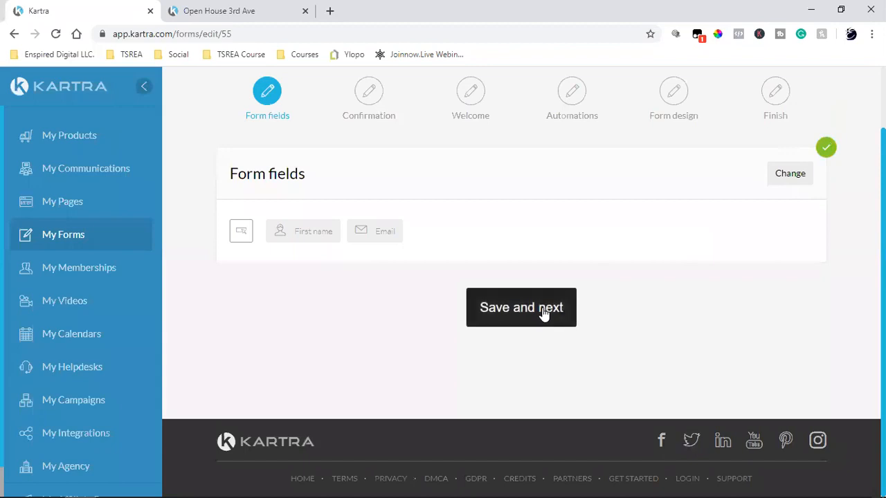
# Keep the existing form fields and confirm Single opt-in, revealing the External URL success page settings.
pyautogui.click(544, 313)
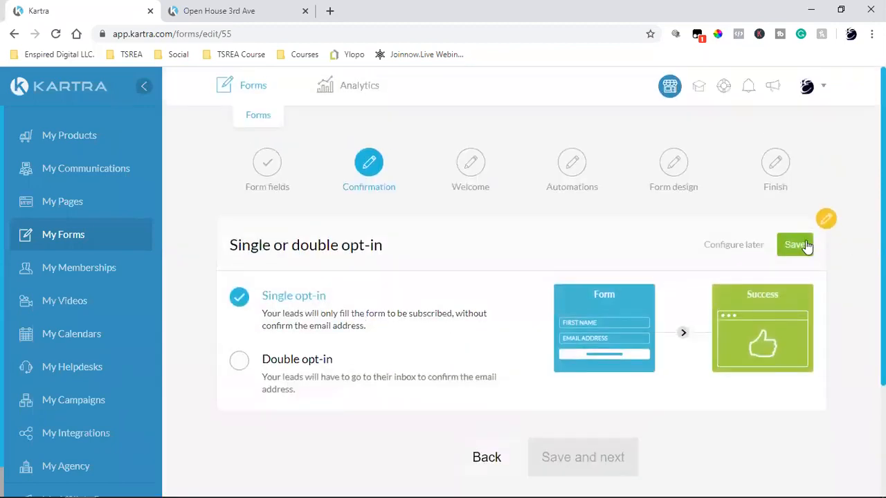
pyautogui.click(794, 246)
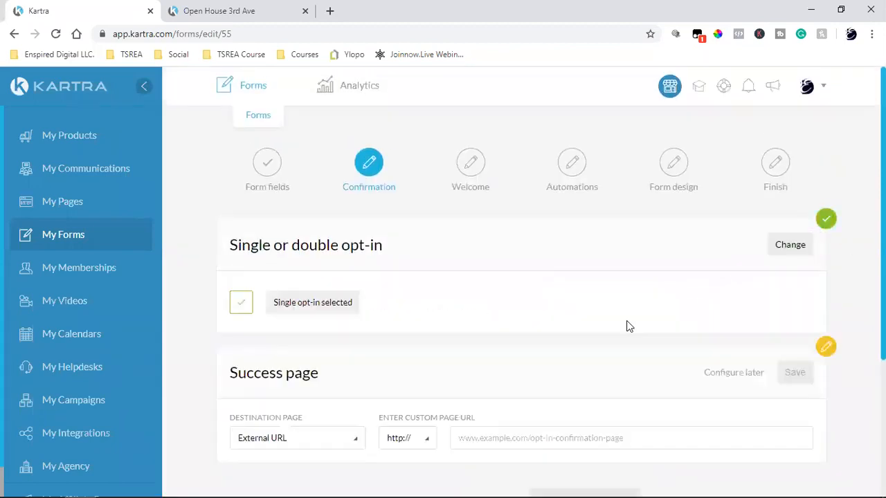
pyautogui.scroll(-2, 626, 326)
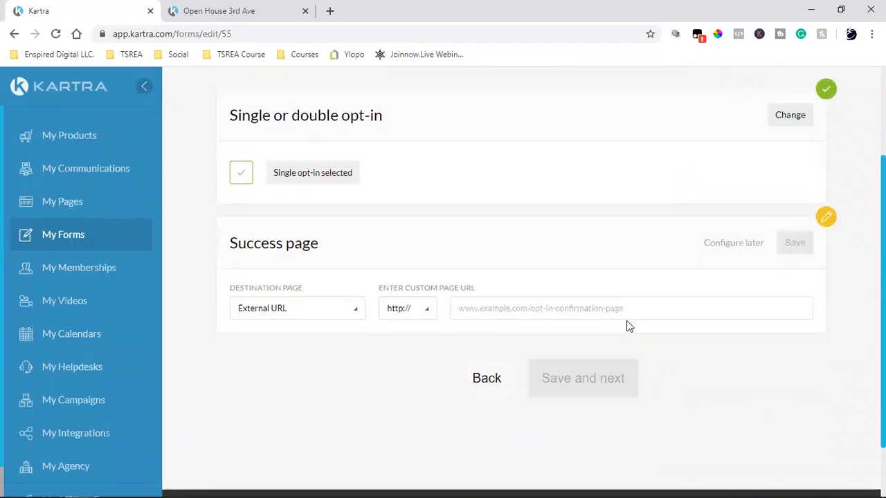
pyautogui.scroll(2, 626, 321)
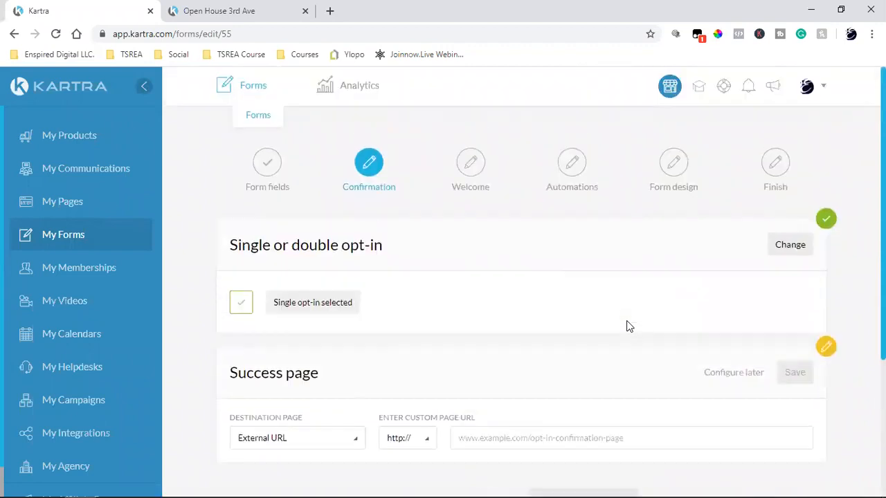
pyautogui.scroll(-2, 346, 335)
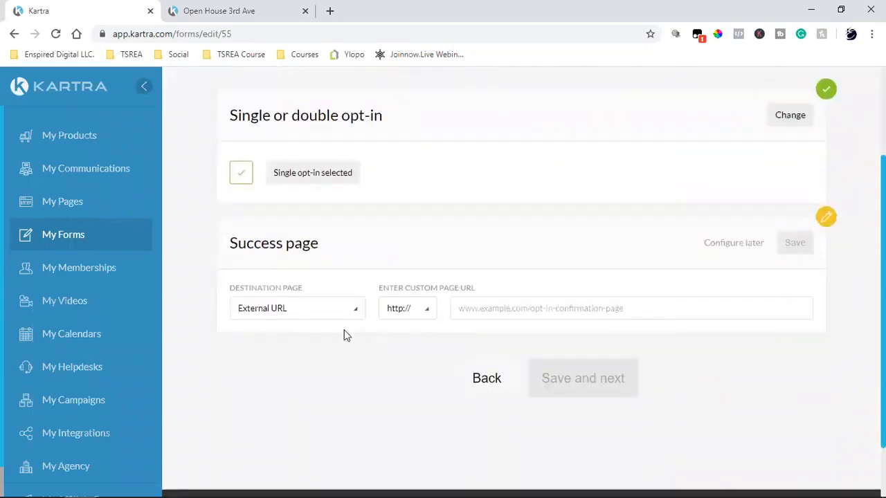
pyautogui.tripleClick(261, 241)
pyautogui.scroll(2, 354, 246)
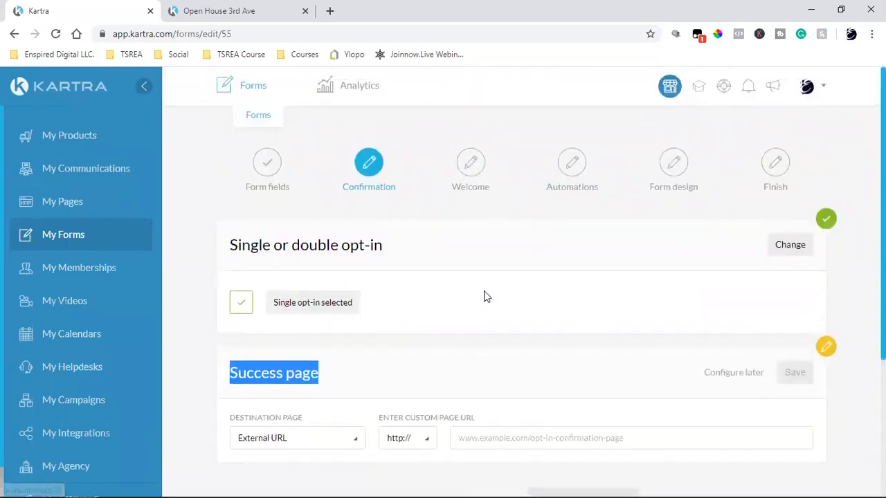
pyautogui.scroll(-2, 484, 290)
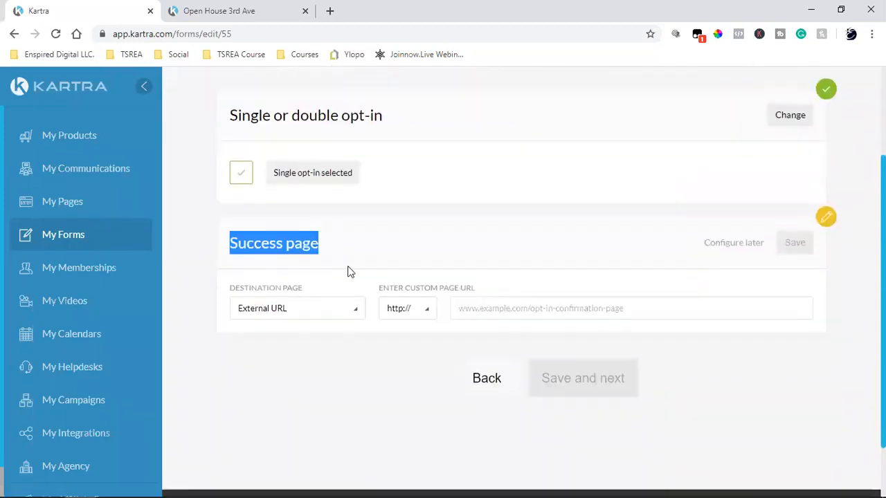
pyautogui.click(285, 251)
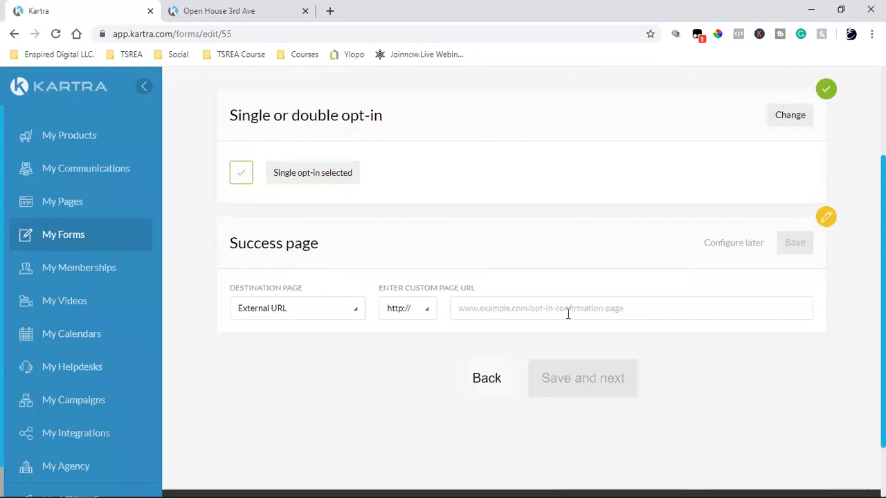
# Set the success page destination to Kartra pages with Site set to No site in particular.
pyautogui.click(291, 315)
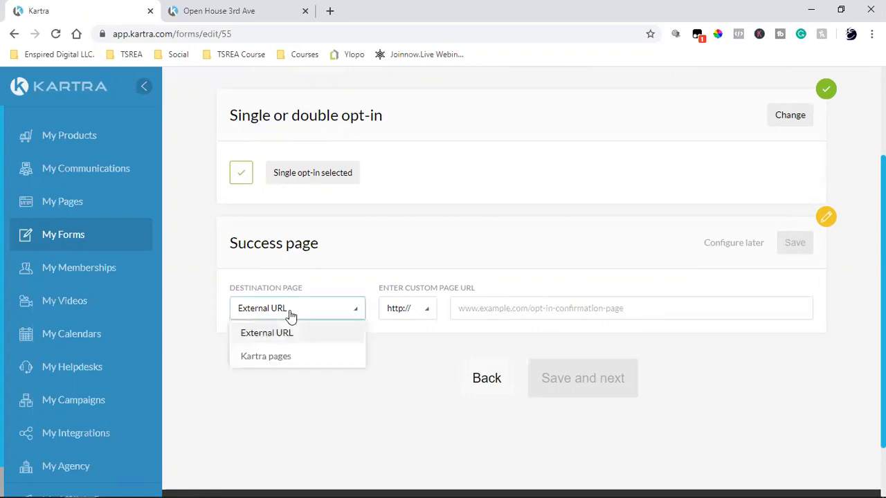
pyautogui.click(276, 356)
pyautogui.click(441, 313)
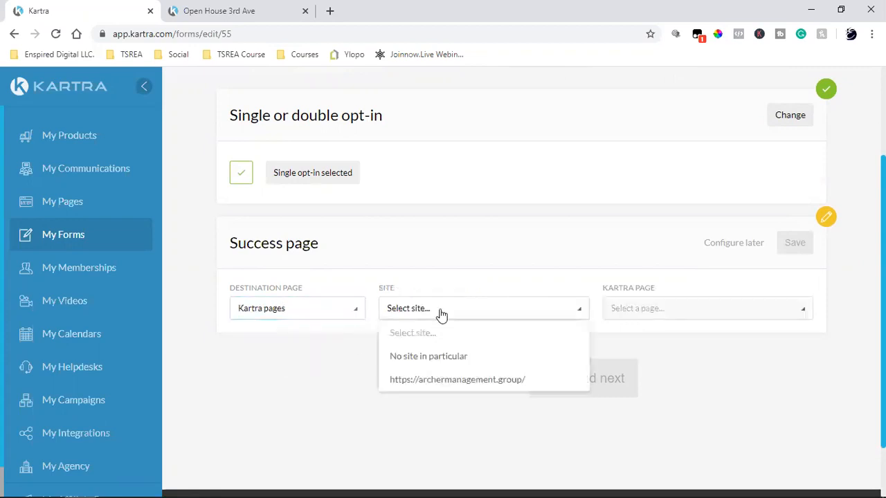
pyautogui.click(434, 356)
pyautogui.click(706, 313)
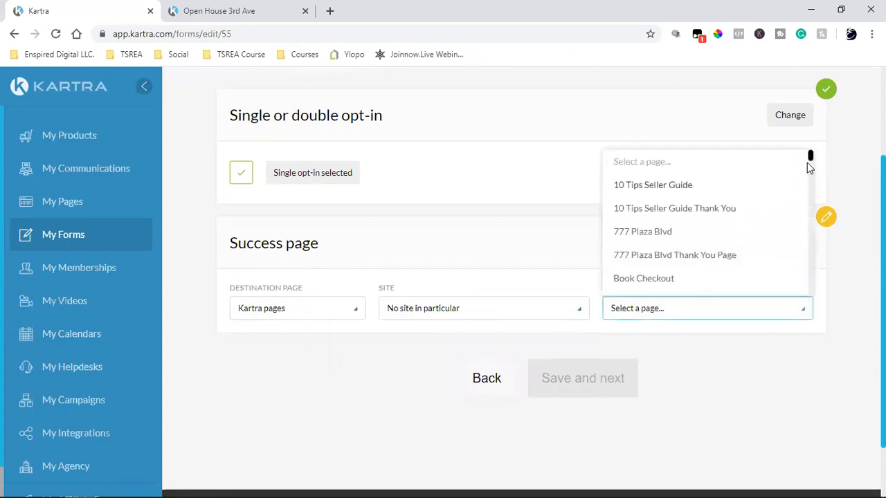
pyautogui.moveTo(813, 157); pyautogui.dragTo(813, 284)
pyautogui.scroll(-2, 794, 275)
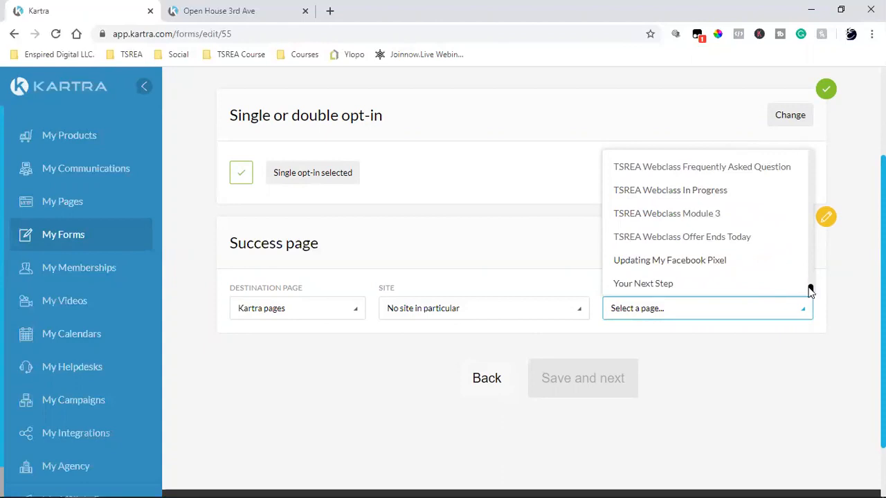
pyautogui.moveTo(811, 290); pyautogui.dragTo(811, 152)
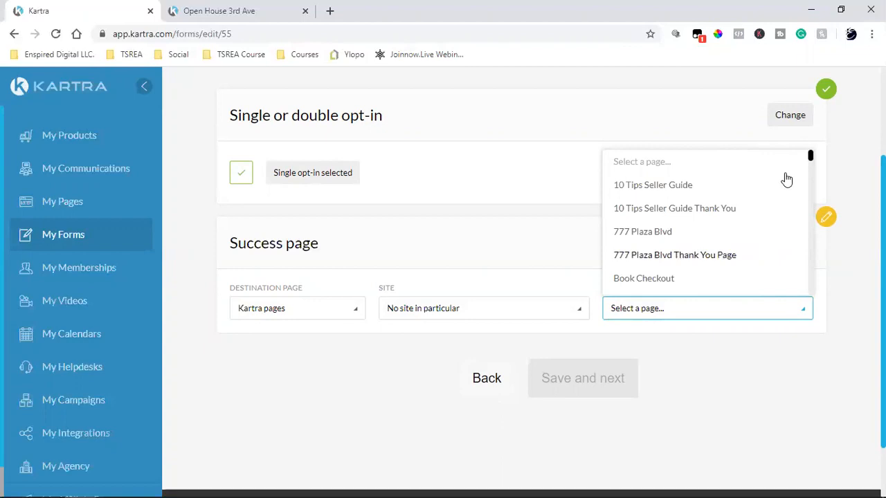
pyautogui.scroll(-1, 811, 161)
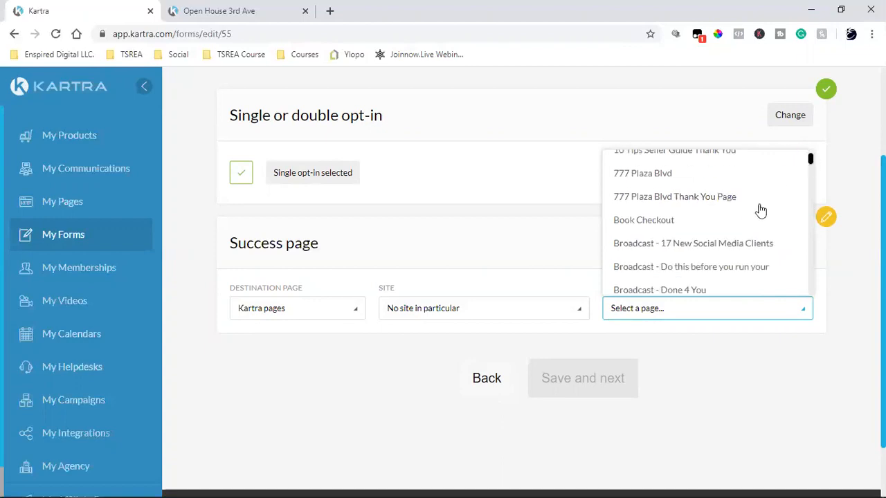
pyautogui.scroll(-2, 706, 248)
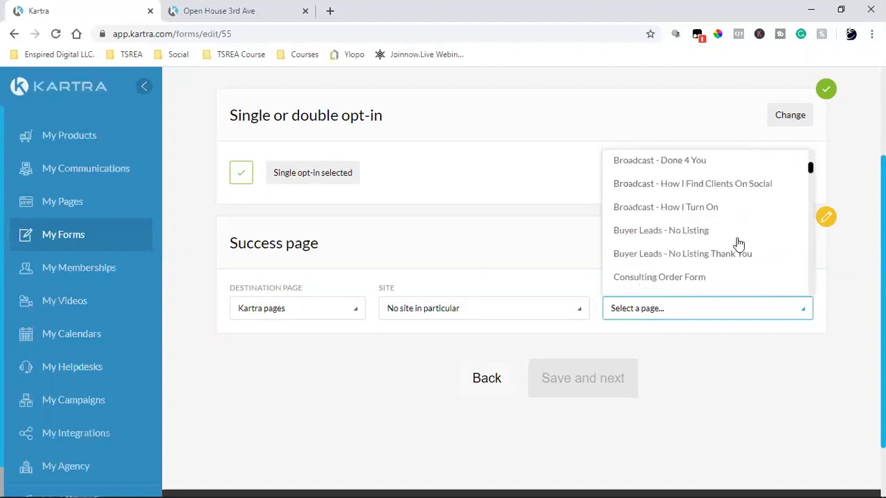
pyautogui.scroll(-2, 737, 243)
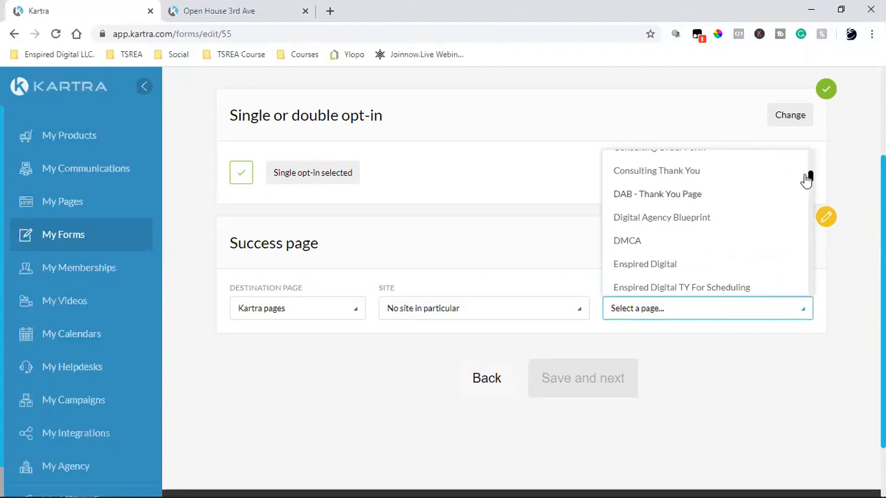
pyautogui.moveTo(811, 178); pyautogui.dragTo(811, 197)
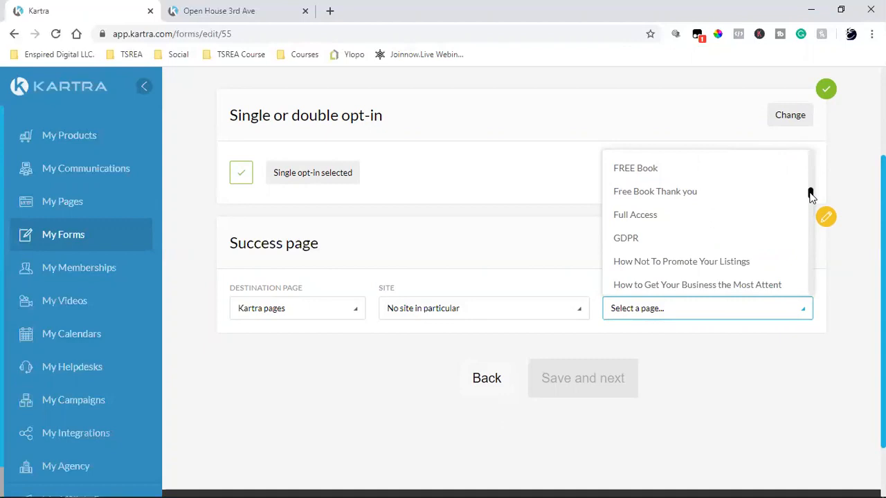
pyautogui.moveTo(812, 196); pyautogui.dragTo(812, 202)
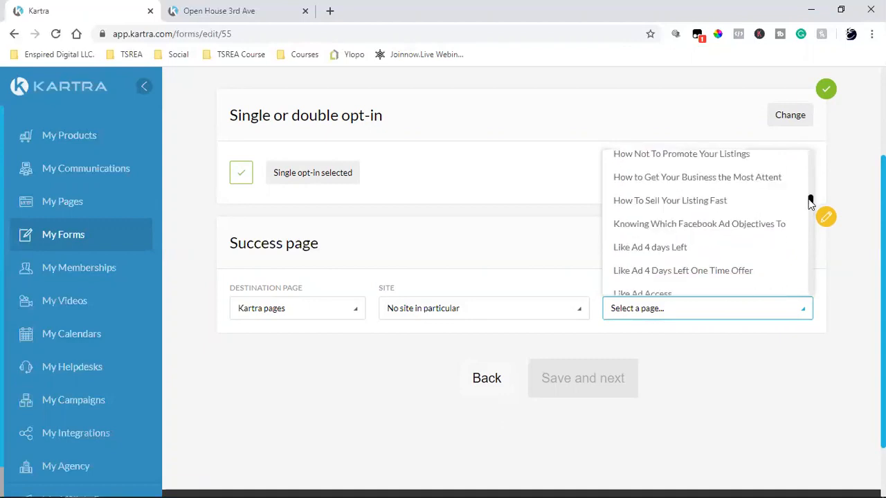
pyautogui.moveTo(812, 202); pyautogui.dragTo(810, 218)
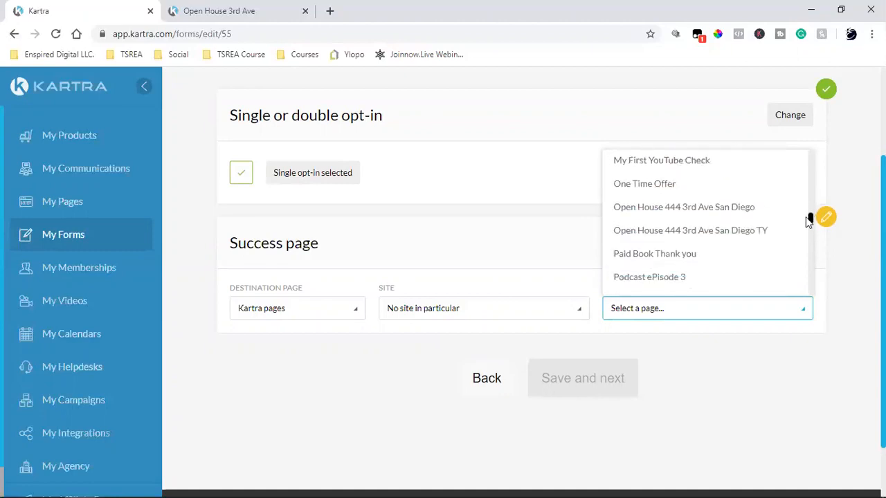
pyautogui.click(718, 235)
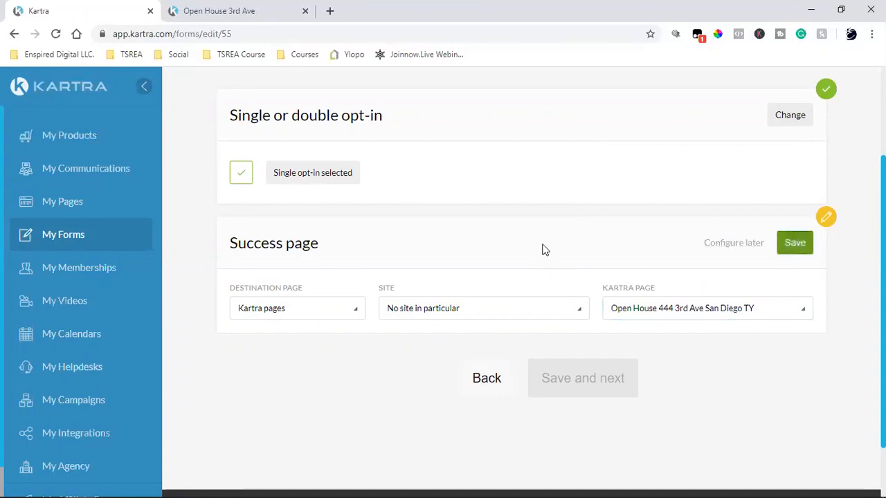
pyautogui.click(584, 376)
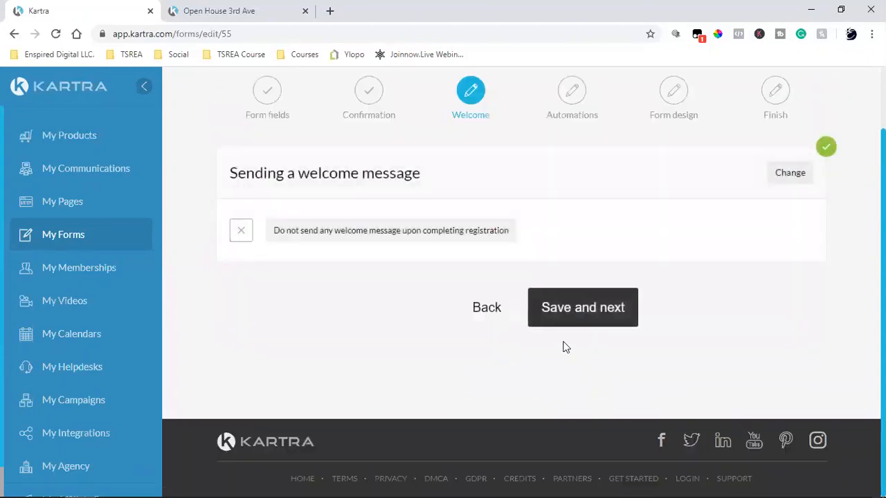
# Switch the welcome message to 'Send a welcome email', check the sending address, and save.
pyautogui.click(788, 177)
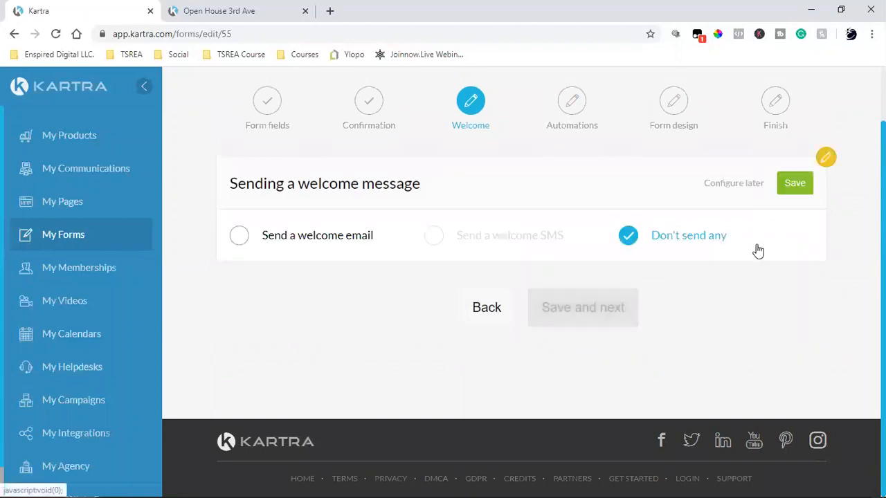
pyautogui.click(248, 245)
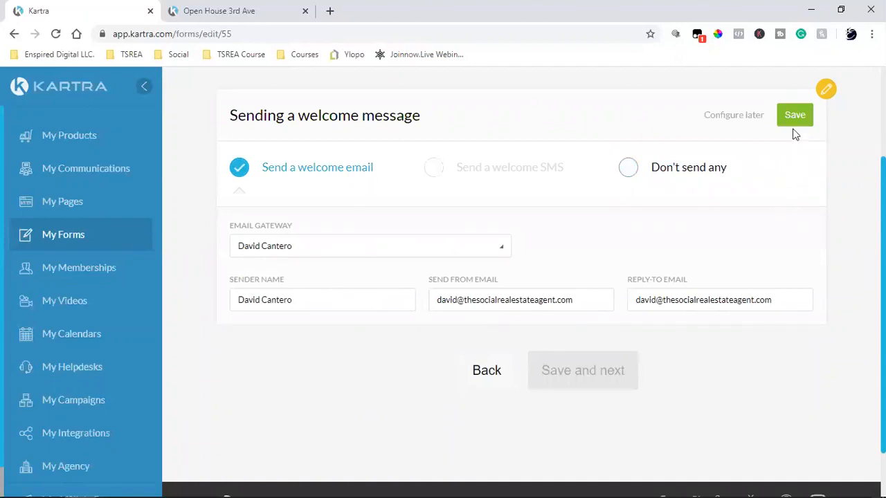
pyautogui.tripleClick(532, 302)
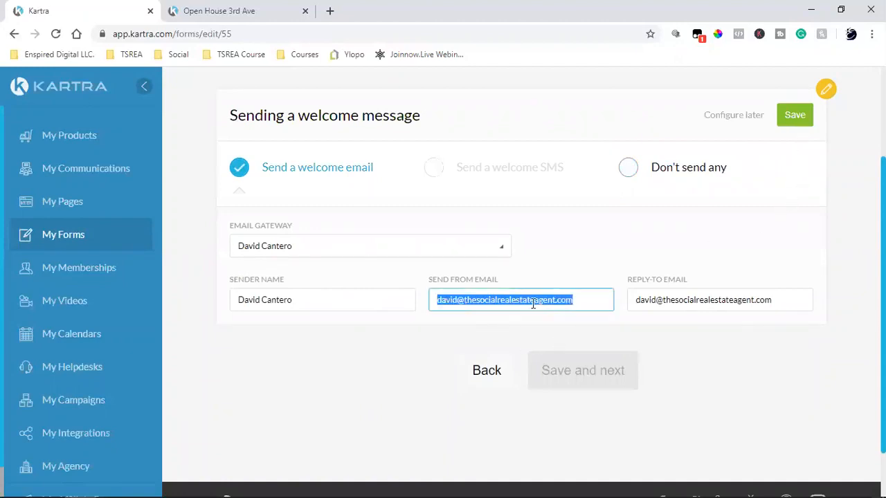
pyautogui.click(533, 302)
pyautogui.doubleClick(533, 302)
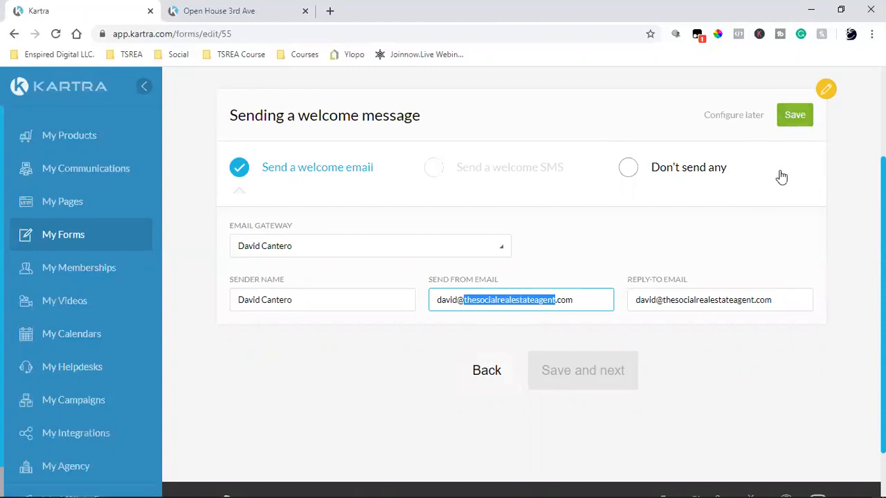
pyautogui.click(797, 114)
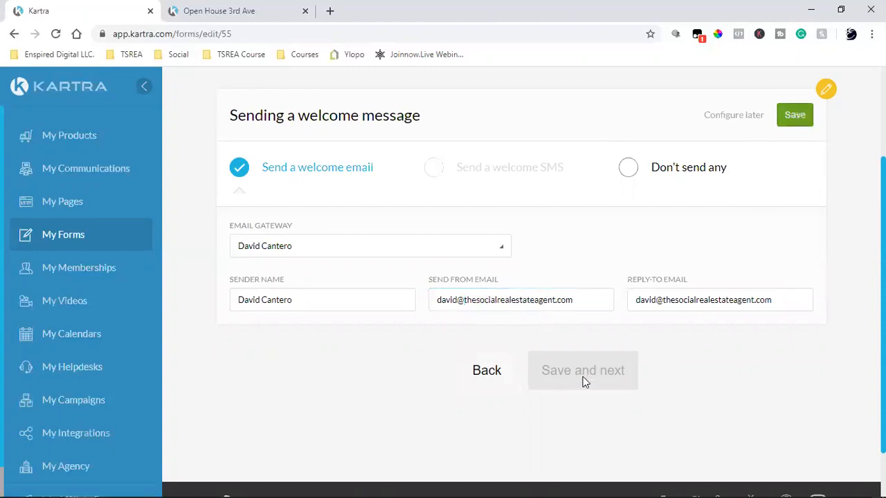
# Copy the {first_name} variable from Dynamic Variables.
pyautogui.tripleClick(278, 434)
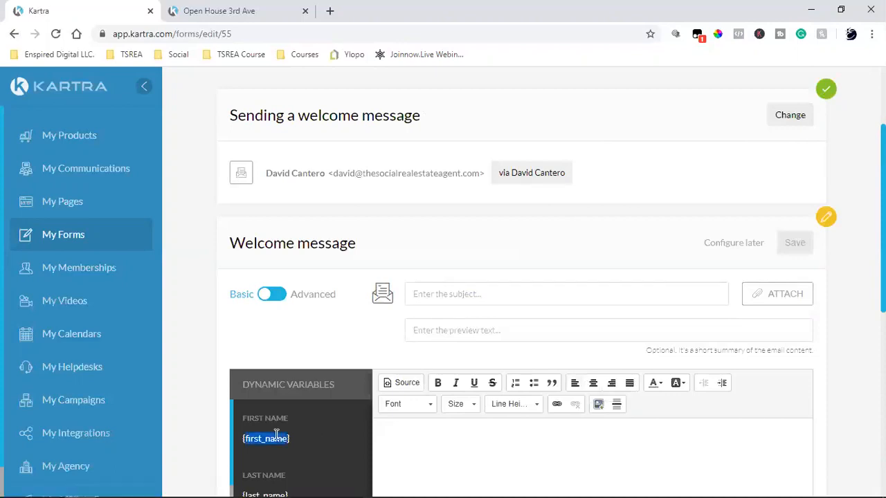
pyautogui.rightClick(270, 436)
pyautogui.click(318, 355)
pyautogui.scroll(-2, 336, 322)
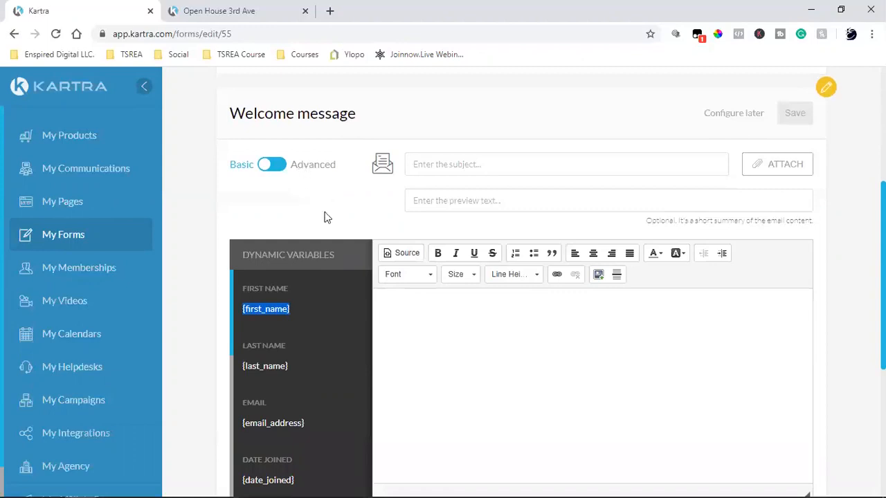
pyautogui.scroll(2, 339, 228)
pyautogui.scroll(-2, 394, 287)
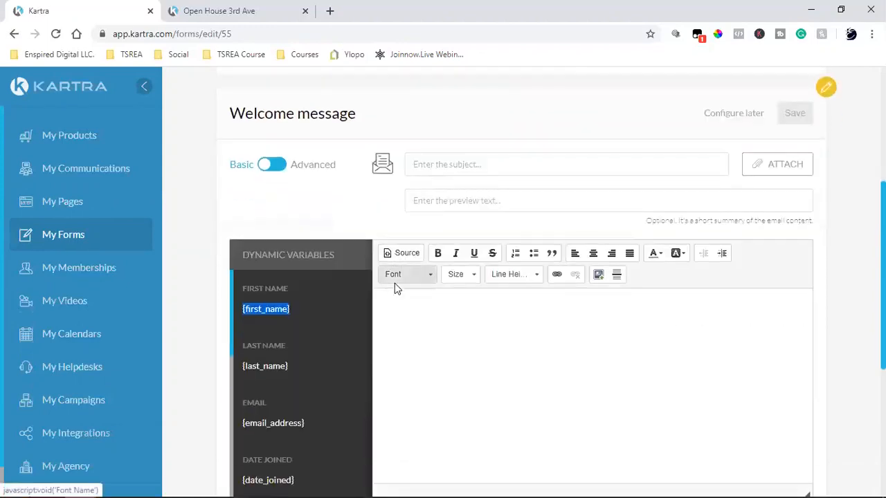
# Switch the welcome email to the Advanced editor and show the Full templates under Design Templates.
pyautogui.click(286, 171)
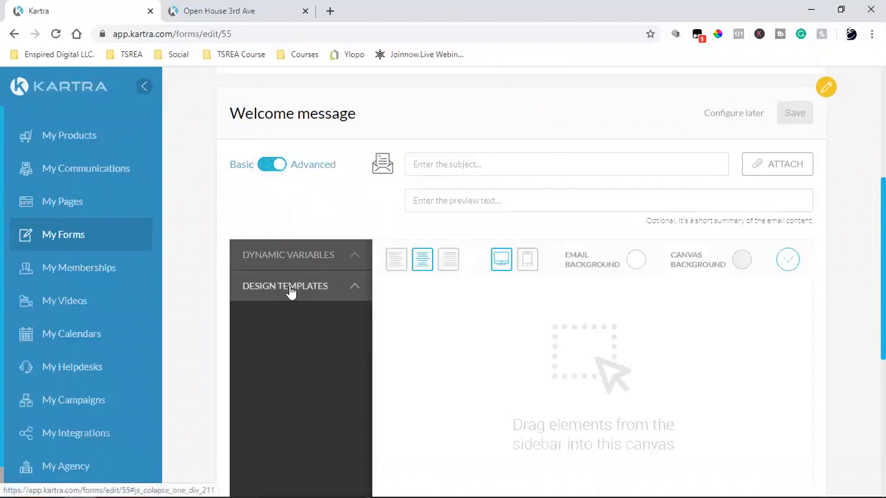
pyautogui.click(291, 292)
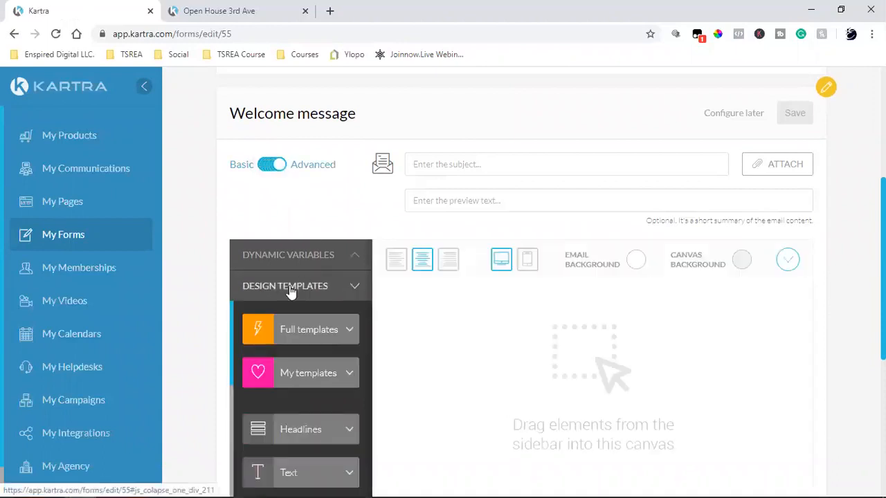
pyautogui.click(282, 339)
pyautogui.scroll(-2, 292, 271)
pyautogui.scroll(-8, 293, 270)
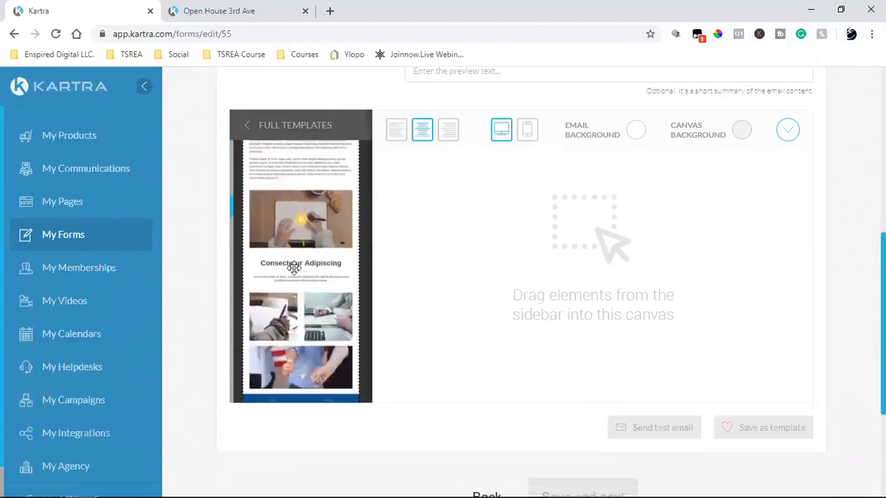
pyautogui.scroll(5, 294, 268)
# Place the blue Consectetur Adipiscing full template on the email canvas.
pyautogui.moveTo(293, 270); pyautogui.dragTo(567, 234)
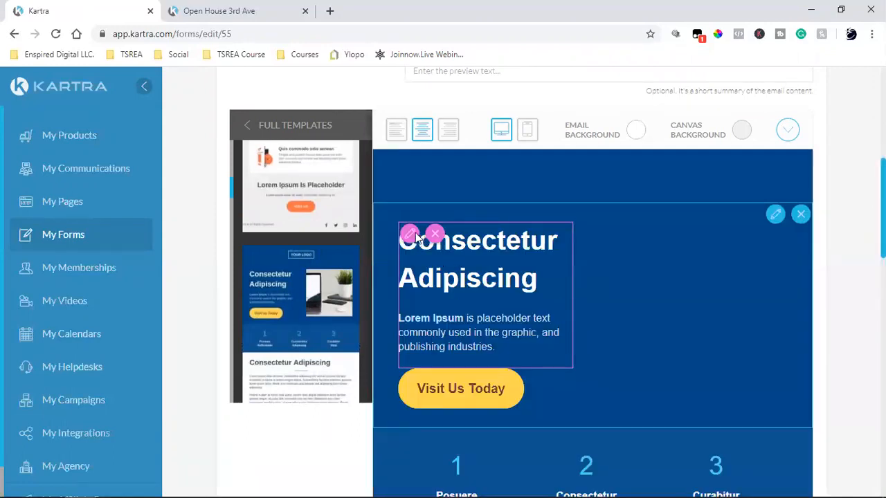
pyautogui.scroll(-5, 689, 260)
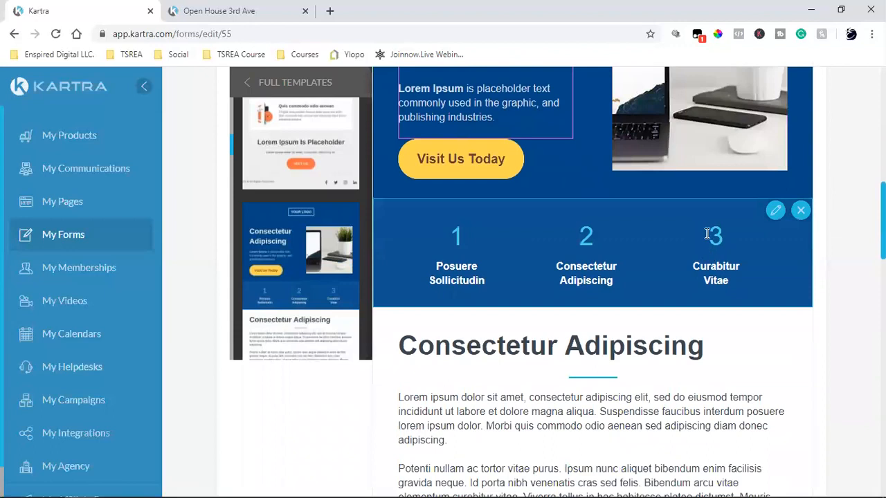
pyautogui.scroll(2, 692, 207)
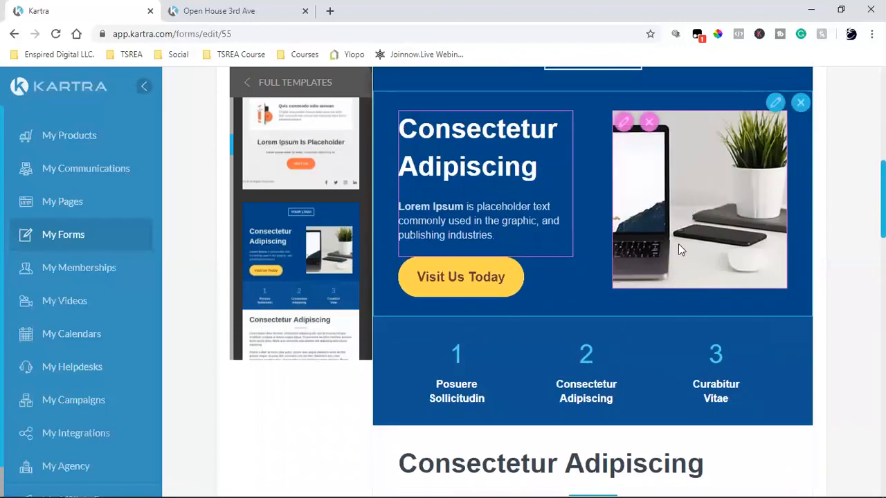
pyautogui.scroll(-6, 678, 249)
pyautogui.scroll(-8, 639, 340)
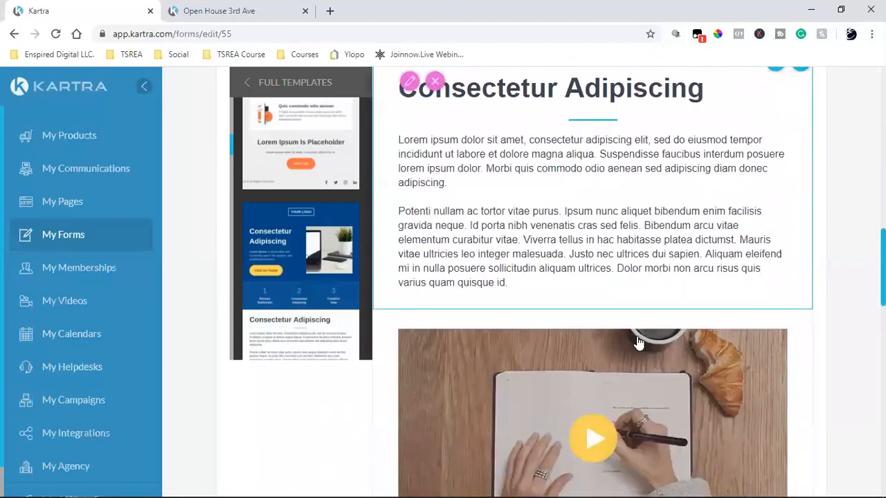
pyautogui.scroll(-15, 746, 332)
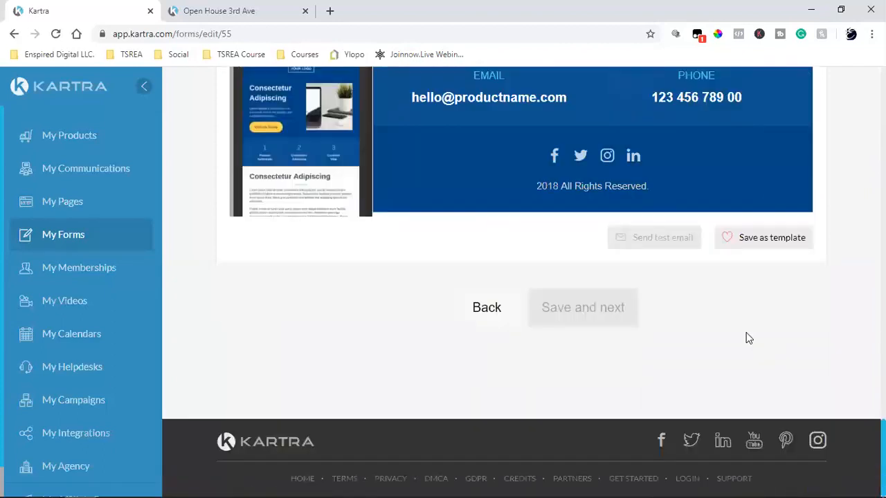
pyautogui.scroll(3, 746, 338)
pyautogui.moveTo(554, 287)
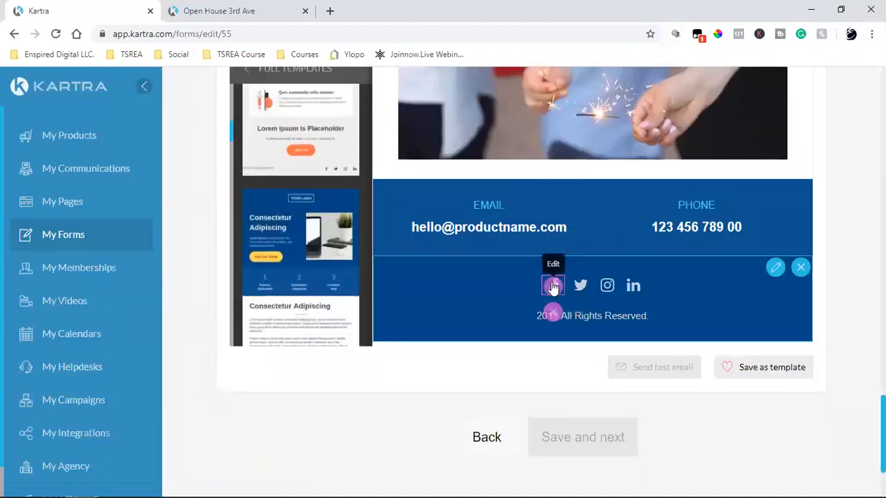
pyautogui.scroll(15, 725, 372)
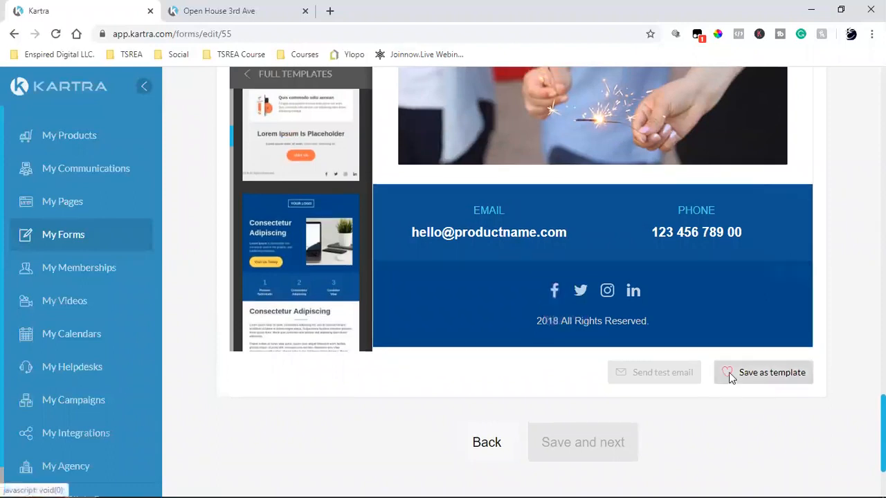
pyautogui.scroll(10, 700, 353)
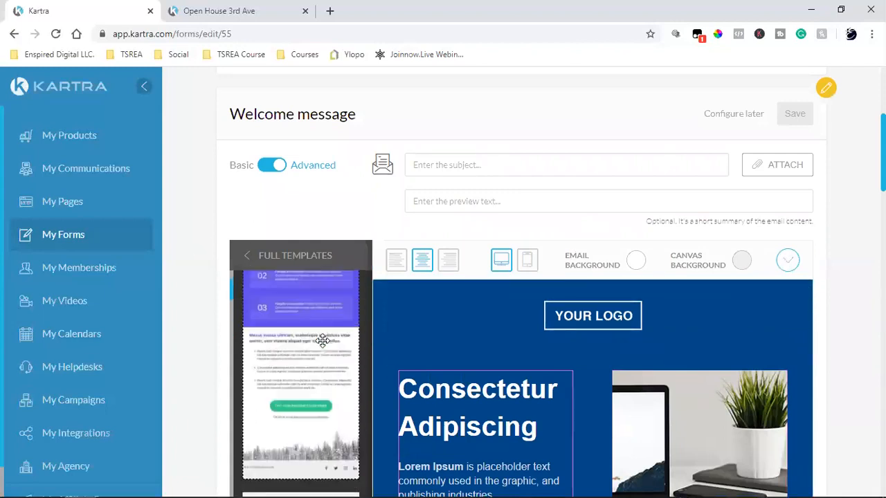
pyautogui.click(249, 259)
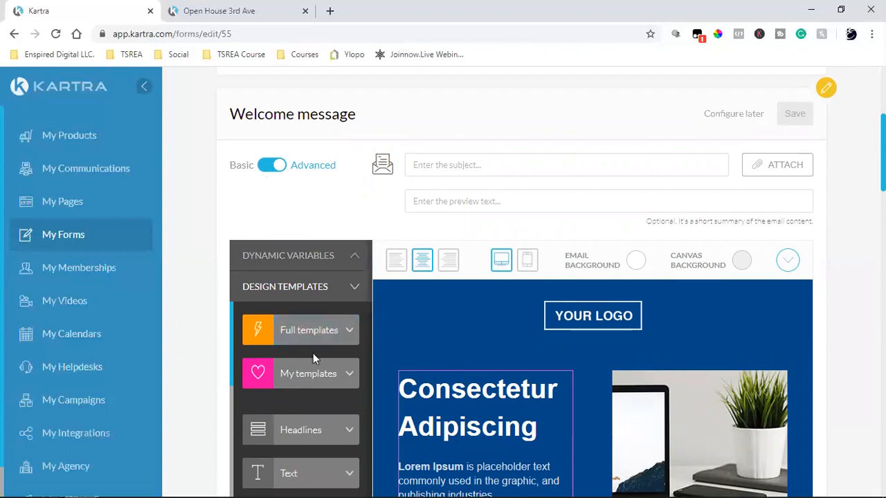
# Copy {first_name} from Dynamic Variables and paste it into the email Subject field.
pyautogui.click(287, 257)
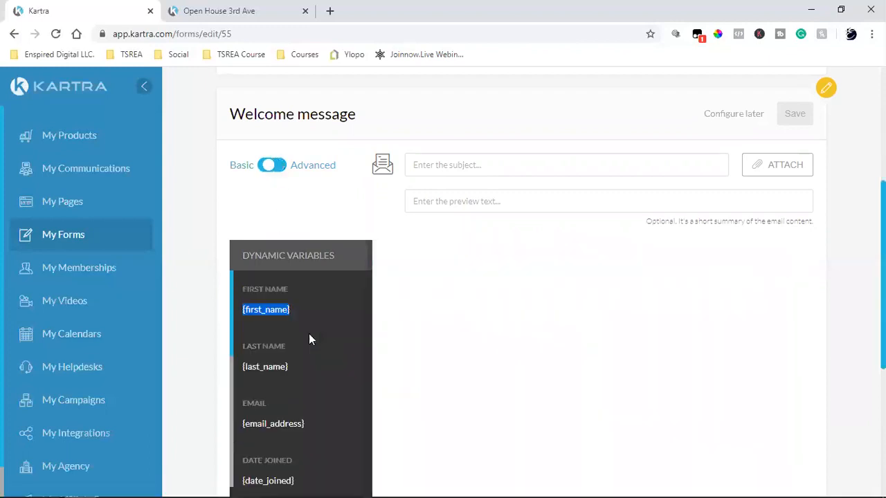
pyautogui.rightClick(272, 314)
pyautogui.click(289, 324)
pyautogui.click(274, 166)
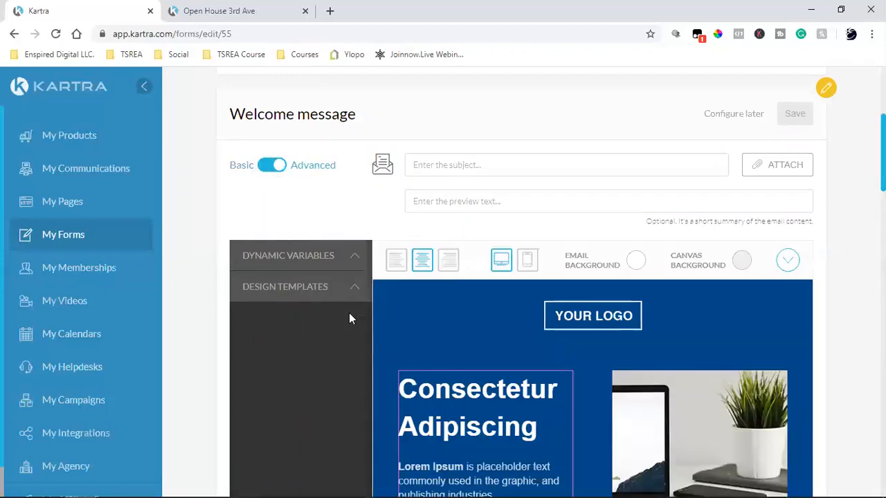
pyautogui.click(447, 163)
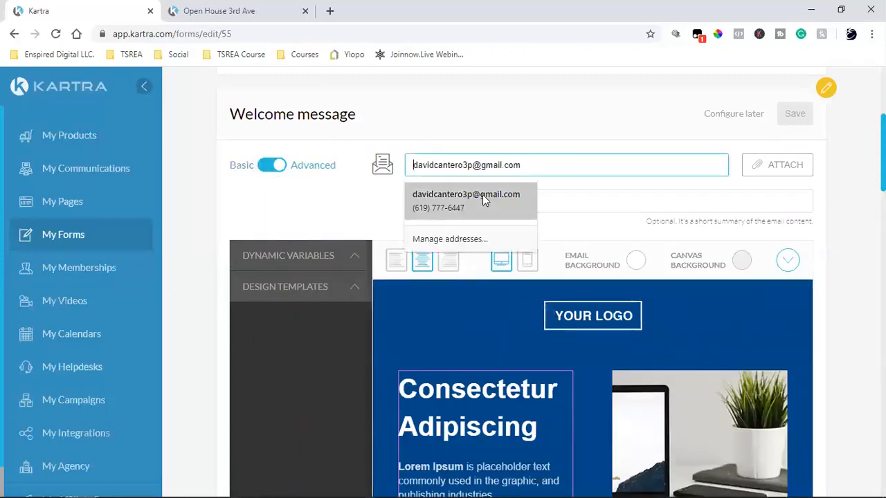
pyautogui.hotkey('ctrl', 'v')
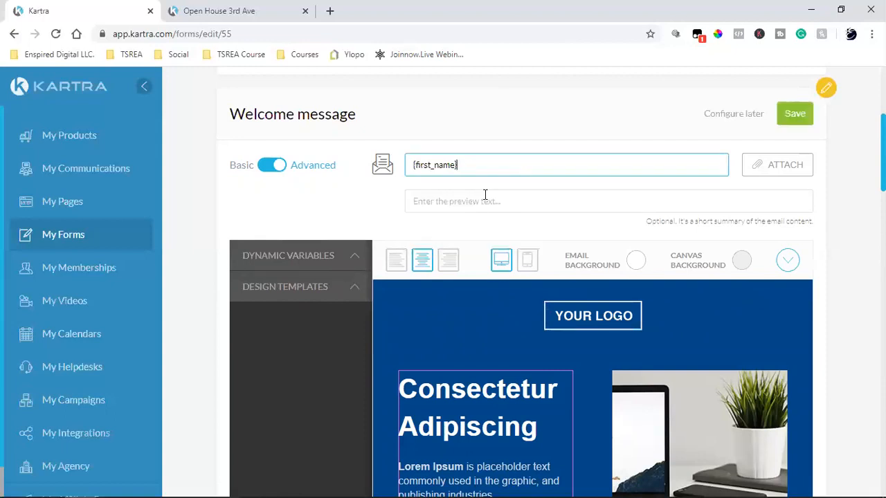
# Write 'Thank you' before the {first_name} variable in the welcome email subject.
pyautogui.press('Left')
pyautogui.press('Left')
pyautogui.press('Left')
pyautogui.press('Left')
pyautogui.write('Thank you')
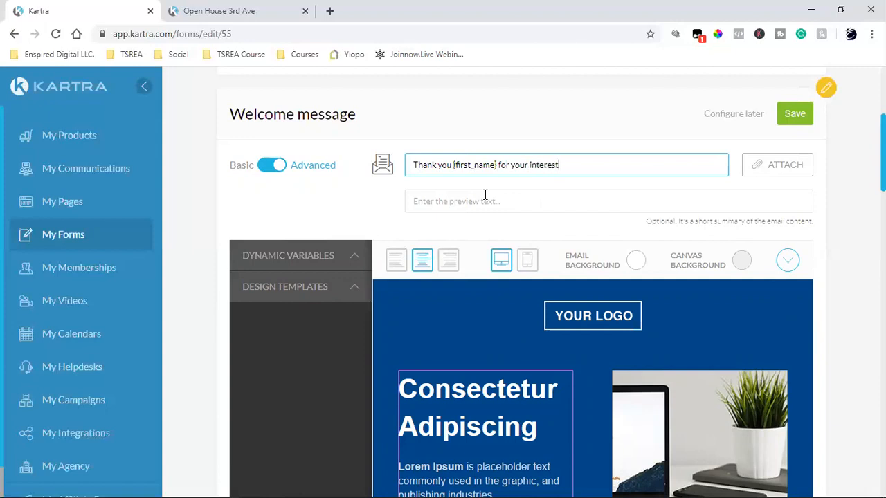
pyautogui.scroll(-4, 598, 318)
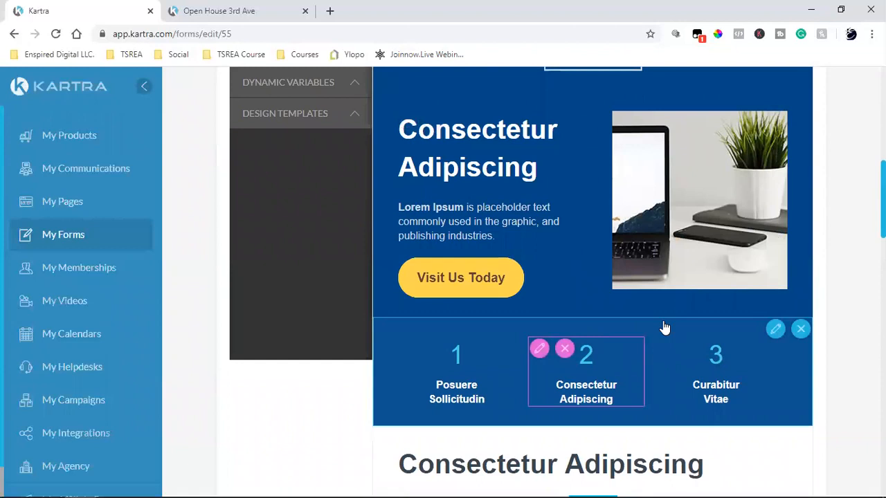
# Remove the numbered-steps section and the Visit Us Today button from the template.
pyautogui.click(801, 330)
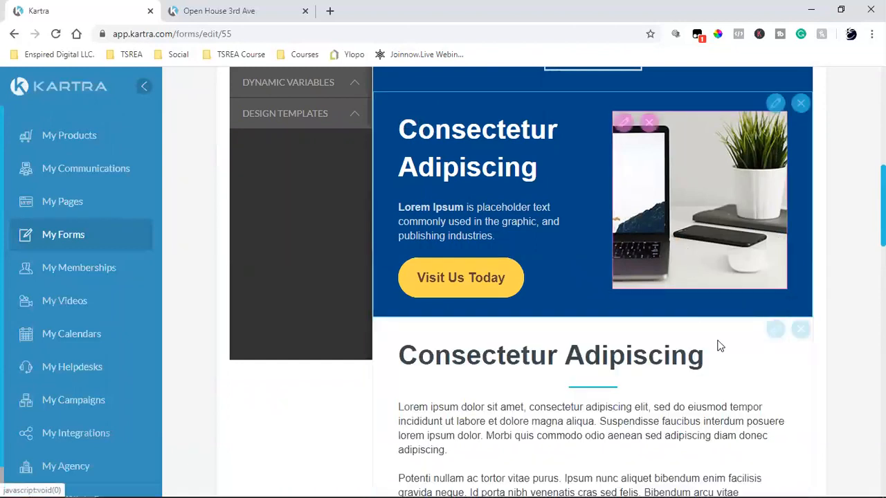
pyautogui.scroll(2, 692, 311)
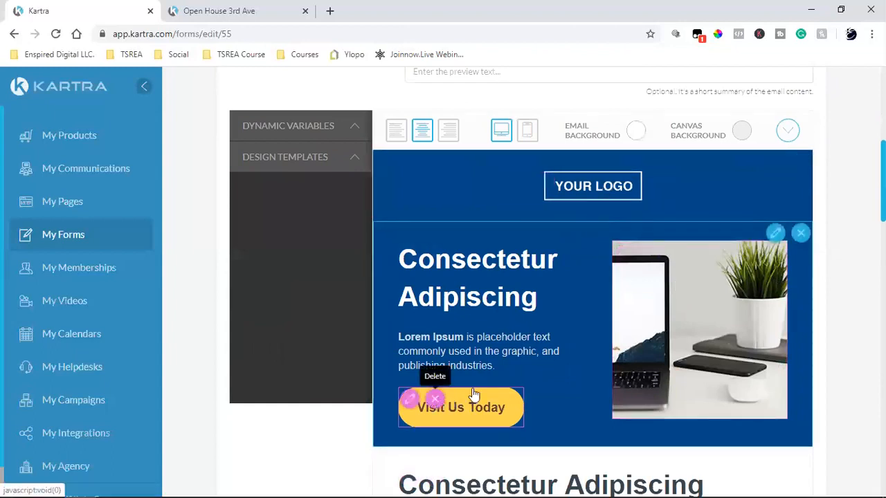
pyautogui.click(434, 400)
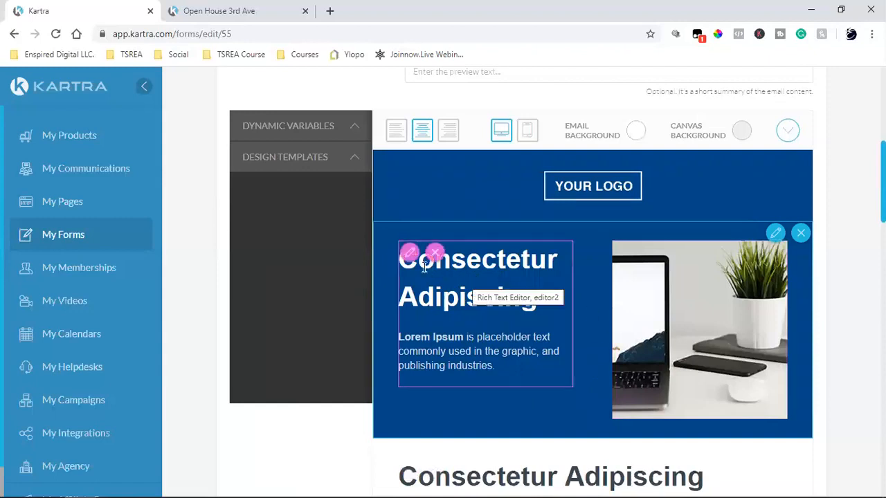
# Replace the heading with 'Open House' and the paragraph with 'Saturday & Sunday 1pm - 4pm'.
pyautogui.click(487, 282)
pyautogui.click(552, 301)
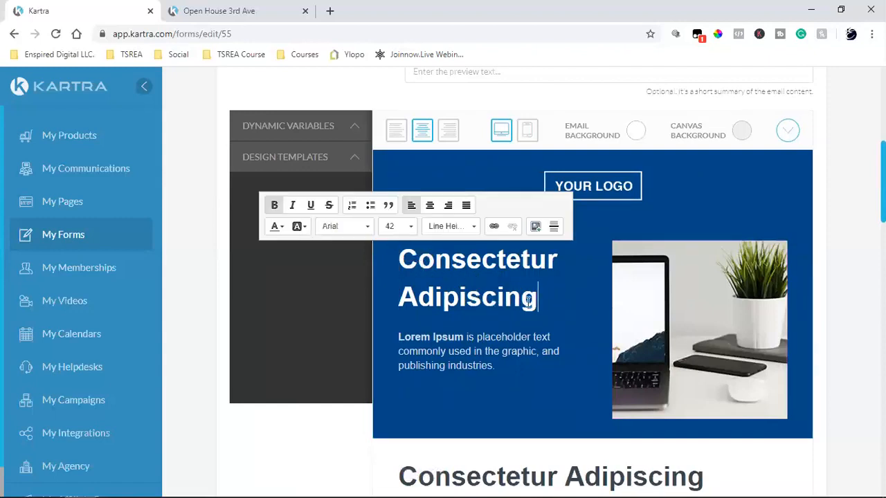
pyautogui.moveTo(528, 299); pyautogui.dragTo(377, 255)
pyautogui.write('Ope')
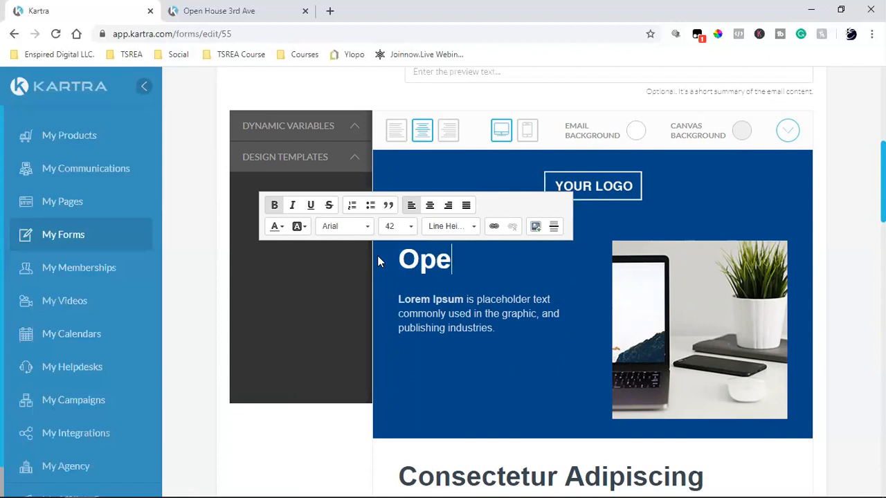
pyautogui.write('n House')
pyautogui.click(467, 314)
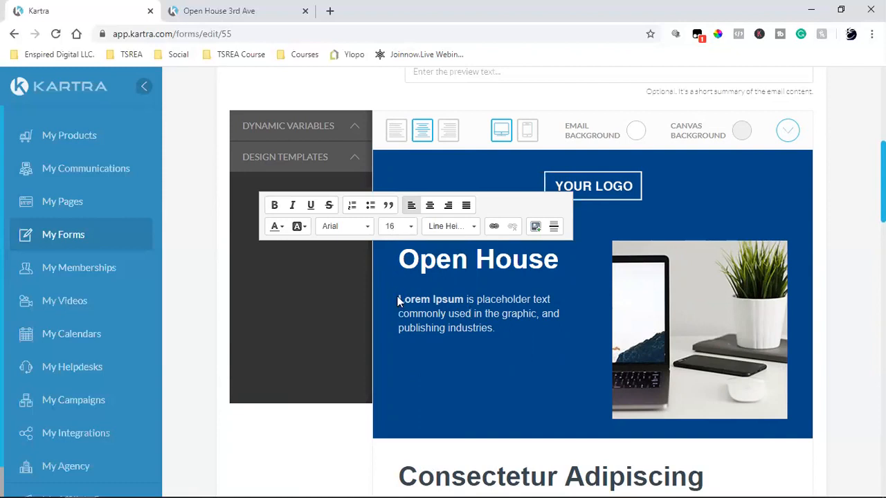
pyautogui.moveTo(399, 298); pyautogui.dragTo(524, 333)
pyautogui.press('BackSpace')
pyautogui.press('BackSpace')
pyautogui.write('Saturday')
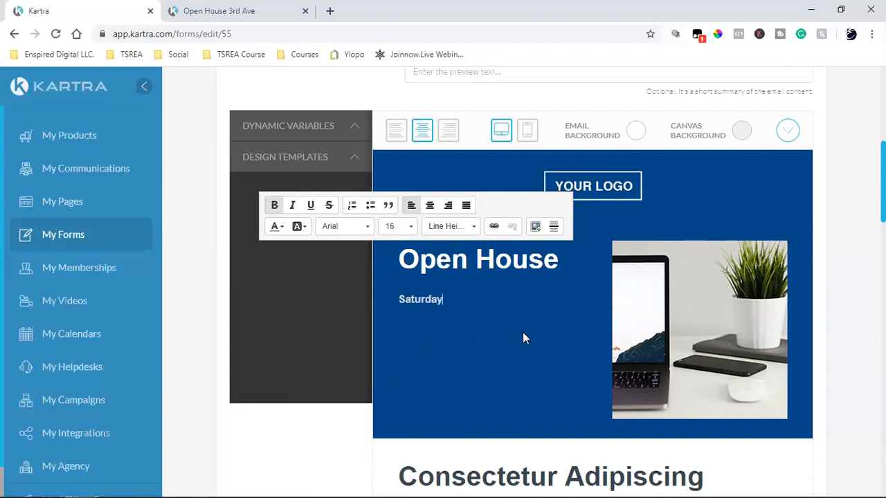
pyautogui.write(' & Sunday 1pm - 4pm')
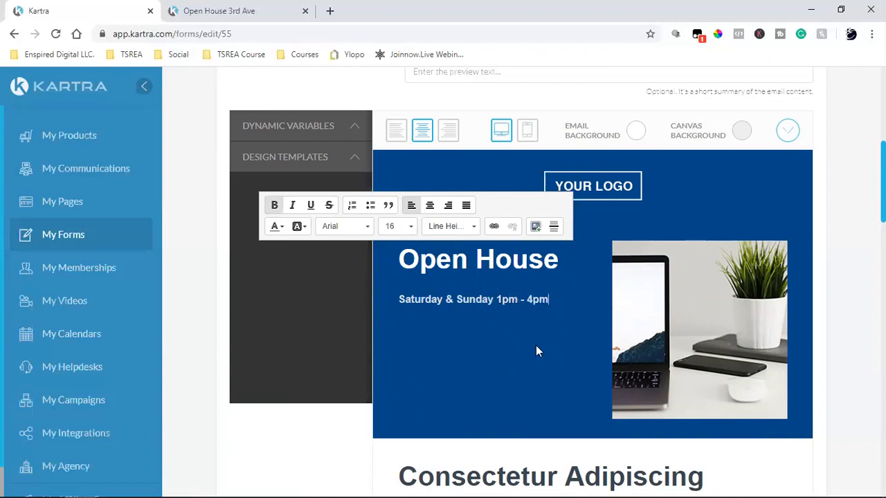
# Save the welcome email and continue to the form's Automations step.
pyautogui.scroll(-2, 535, 346)
pyautogui.scroll(-6, 598, 410)
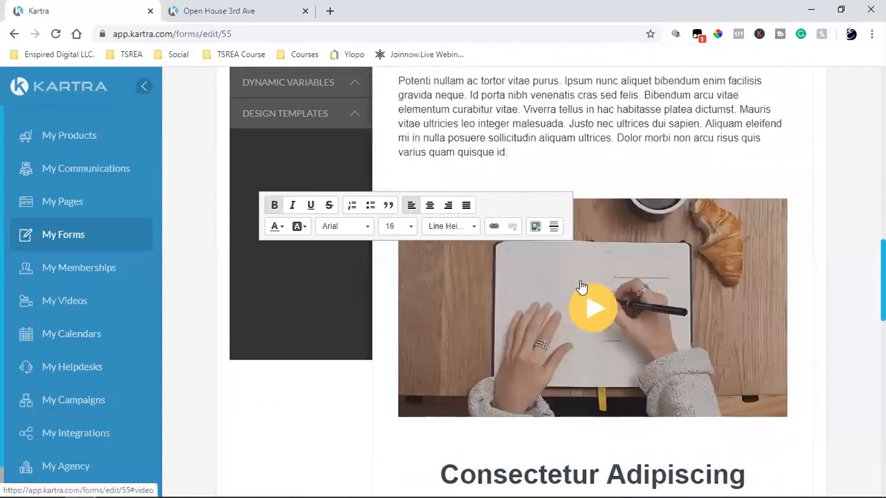
pyautogui.scroll(-6, 660, 316)
pyautogui.scroll(19, 660, 316)
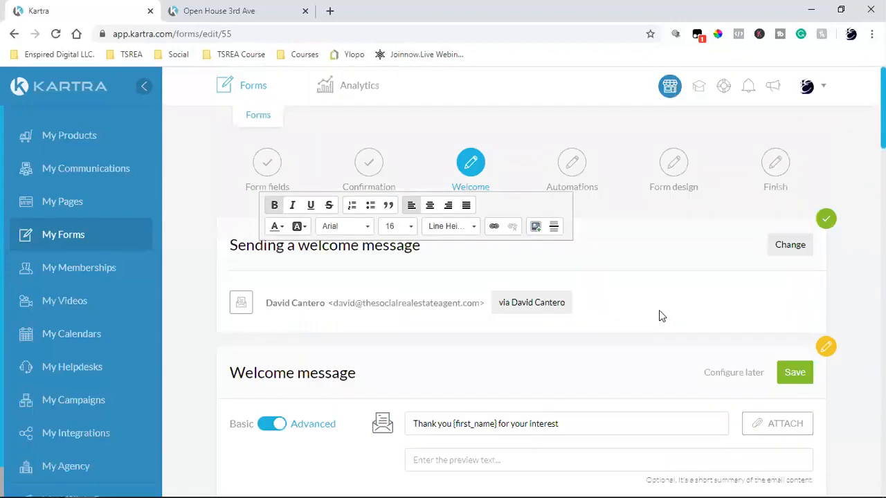
pyautogui.scroll(-2, 659, 316)
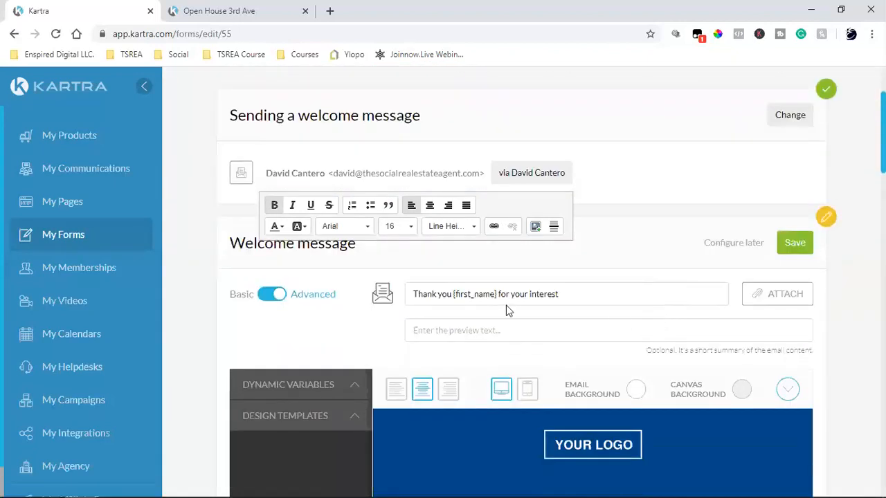
pyautogui.click(794, 251)
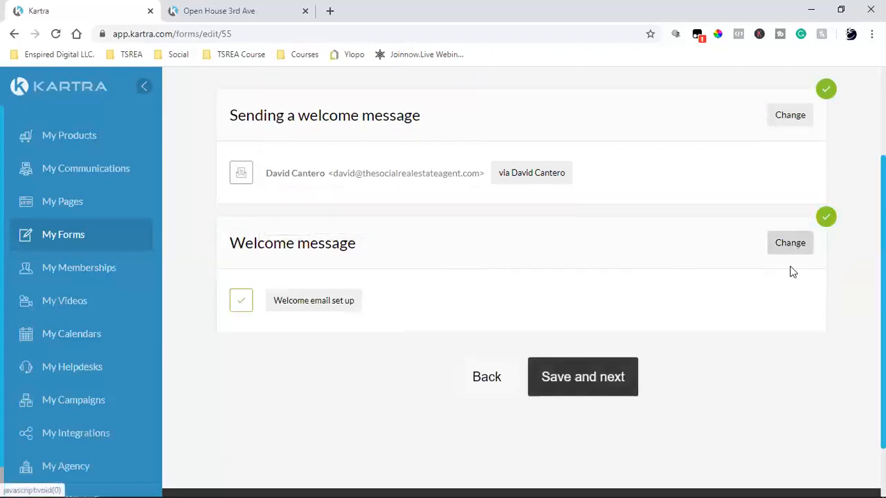
pyautogui.click(610, 377)
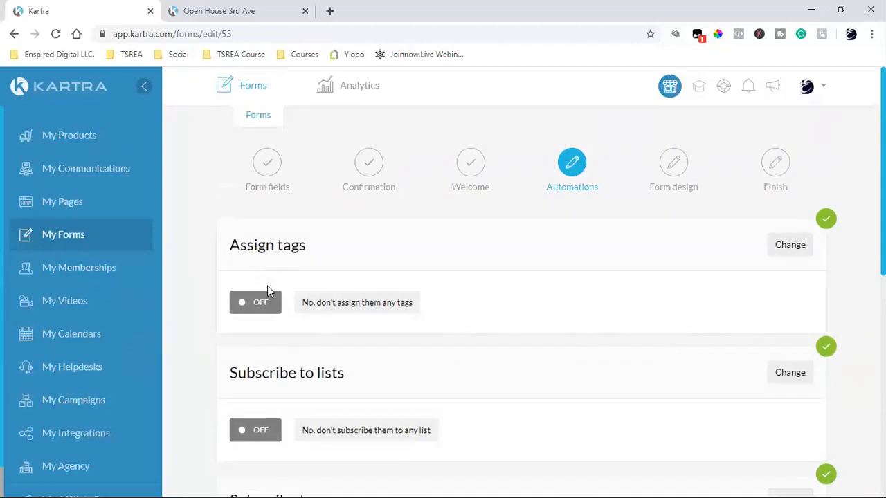
# Set Subscribe to lists to 'Yes, subscribe to list' and start a new list.
pyautogui.scroll(-2, 268, 288)
pyautogui.click(789, 246)
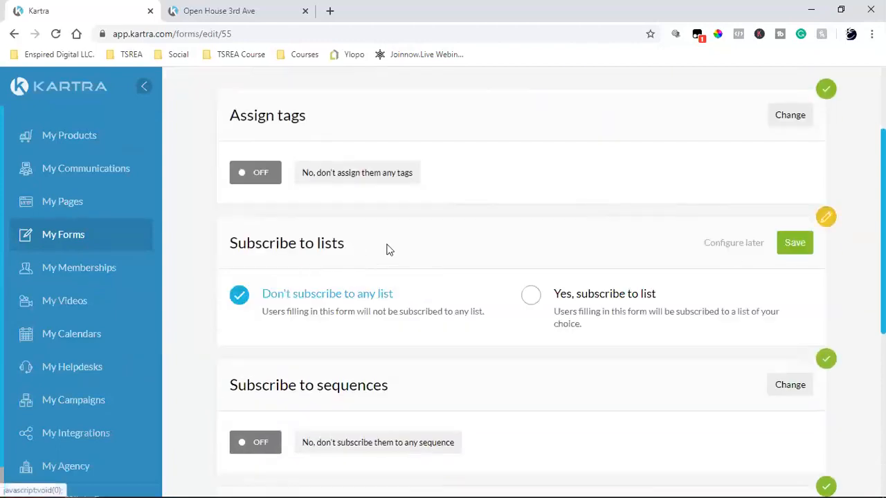
pyautogui.click(547, 295)
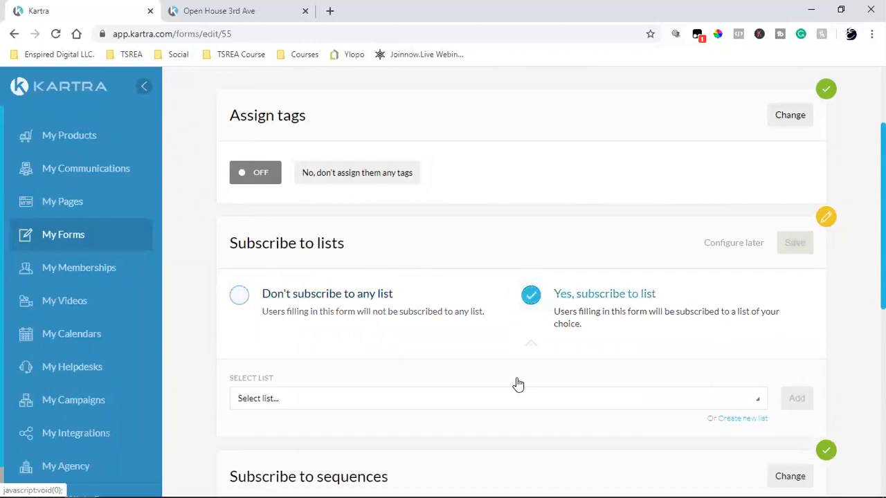
pyautogui.scroll(-2, 518, 383)
pyautogui.click(744, 289)
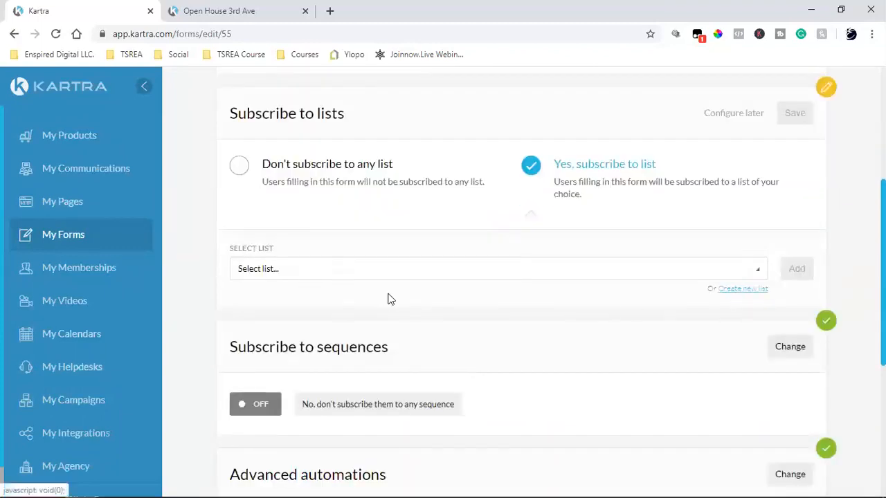
pyautogui.click(438, 197)
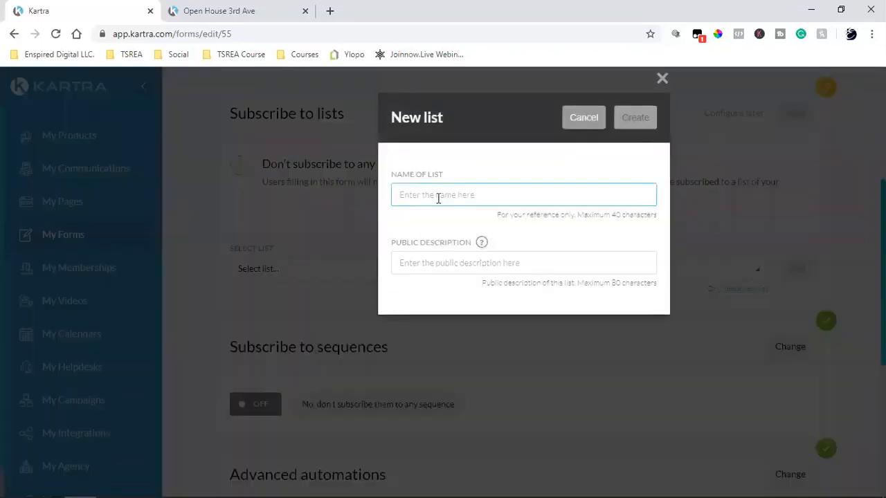
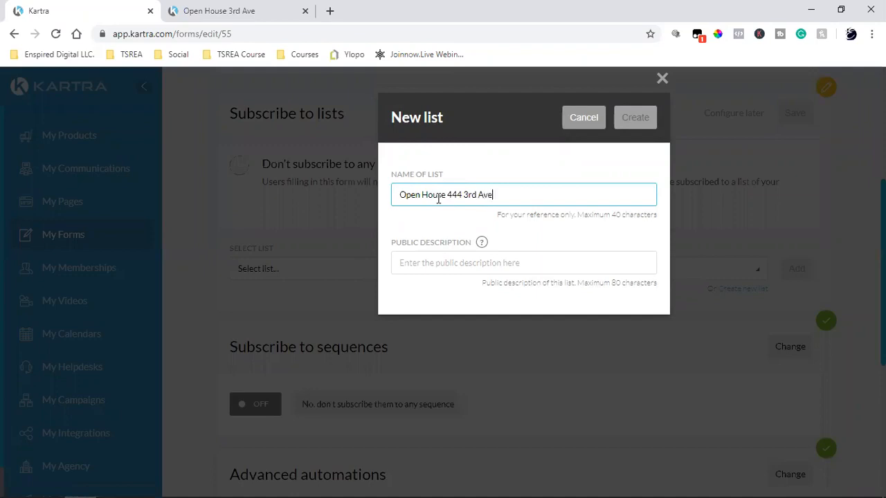
pyautogui.click(423, 258)
pyautogui.write('Tahnk you')
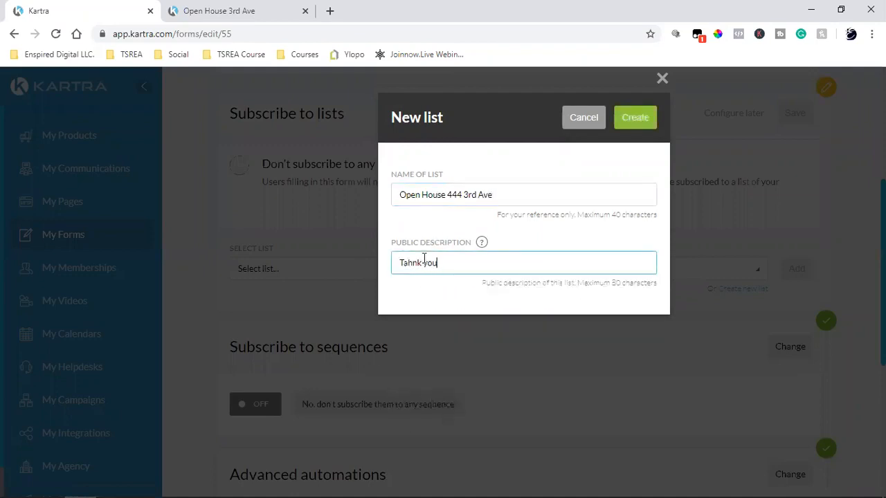
pyautogui.press('BackSpace')
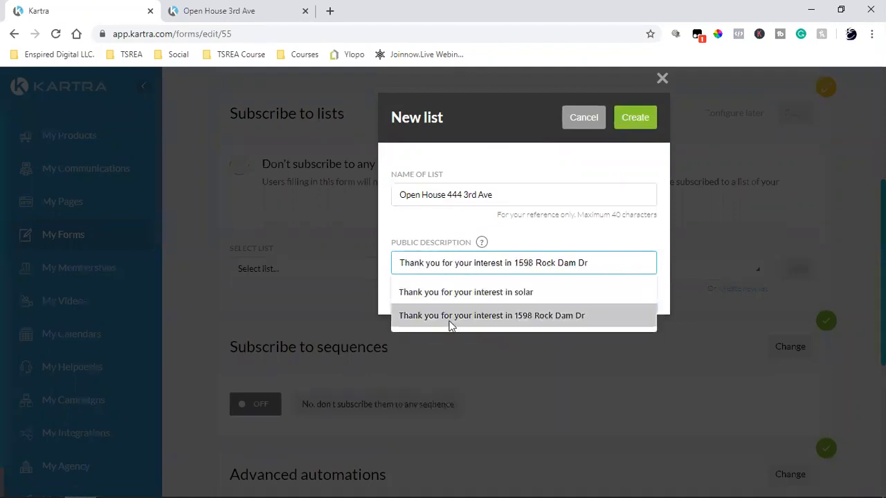
pyautogui.click(452, 320)
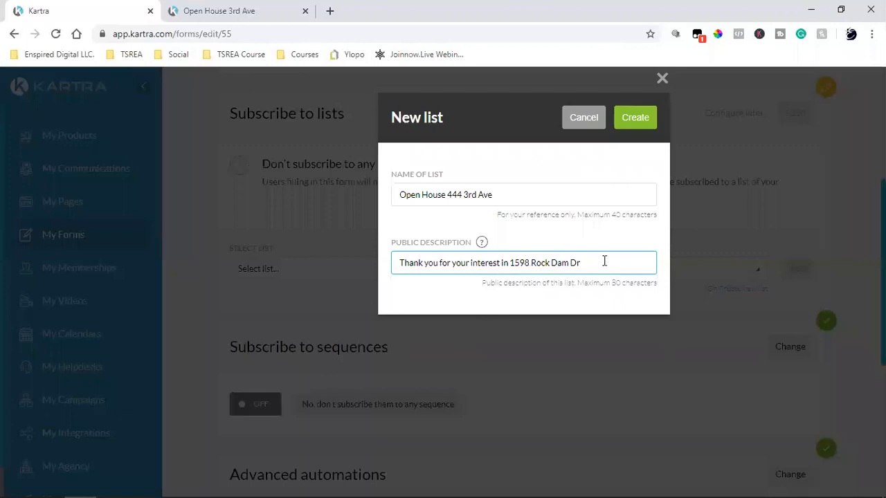
pyautogui.press('BackSpace')
pyautogui.press('BackSpace')
pyautogui.press('BackSpace')
pyautogui.press('BackSpace')
pyautogui.press('BackSpace')
pyautogui.press('BackSpace')
pyautogui.press('BackSpace')
pyautogui.press('BackSpace')
pyautogui.press('BackSpace')
pyautogui.press('BackSpace')
pyautogui.press('BackSpace')
pyautogui.press('BackSpace')
pyautogui.press('BackSpace')
pyautogui.press('BackSpace')
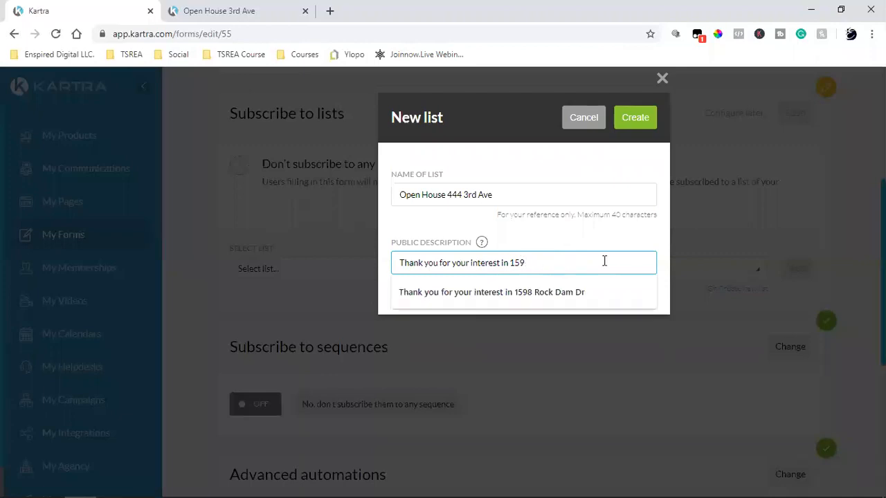
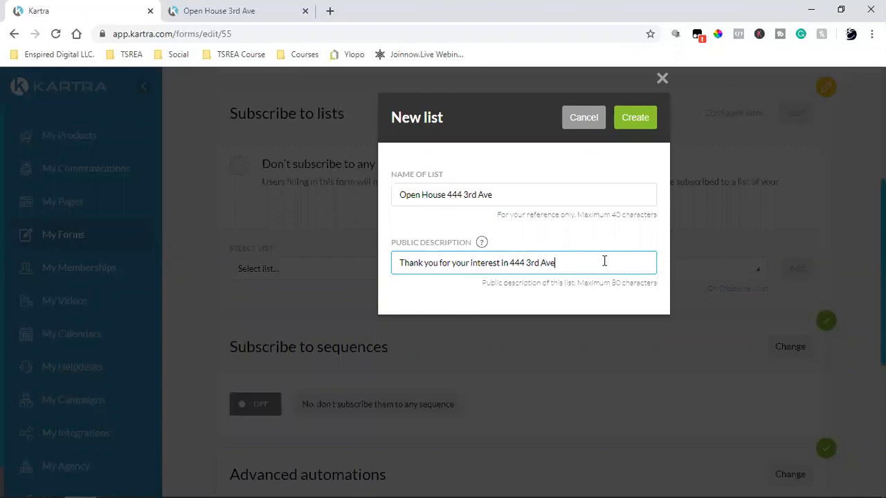
pyautogui.click(640, 119)
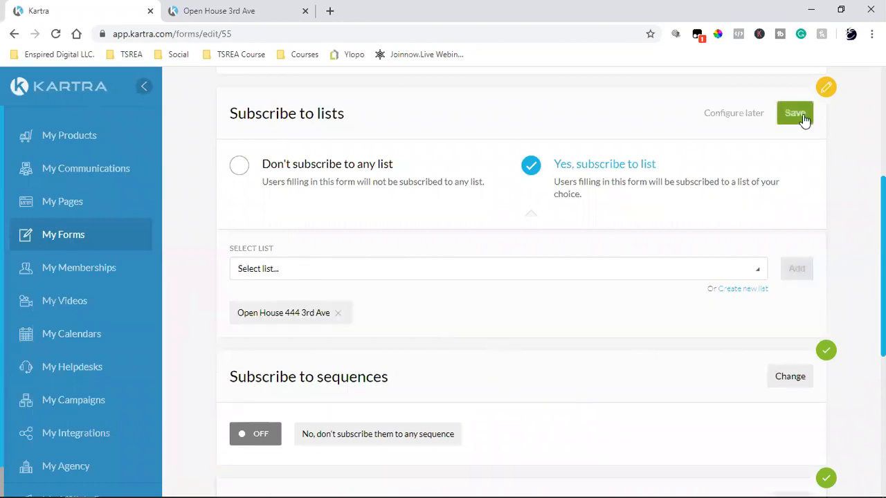
# Save the list subscription as ON and continue to the Form design step.
pyautogui.click(802, 115)
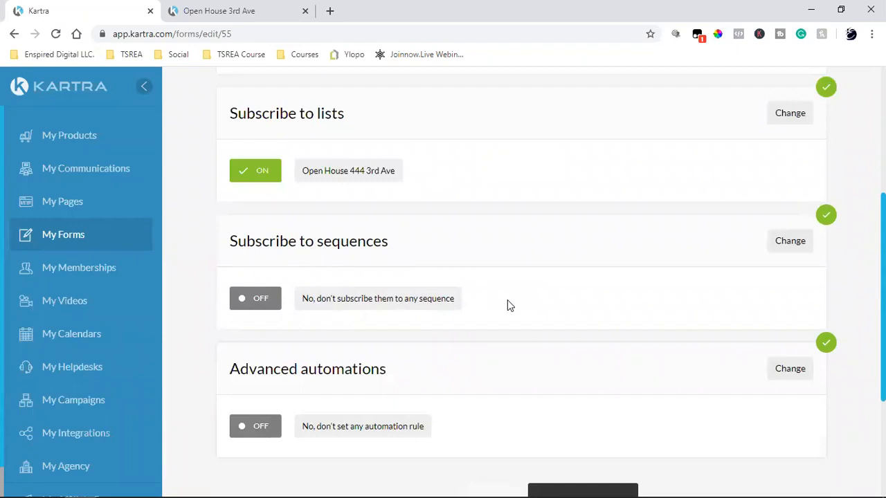
pyautogui.scroll(-2, 509, 305)
pyautogui.click(606, 387)
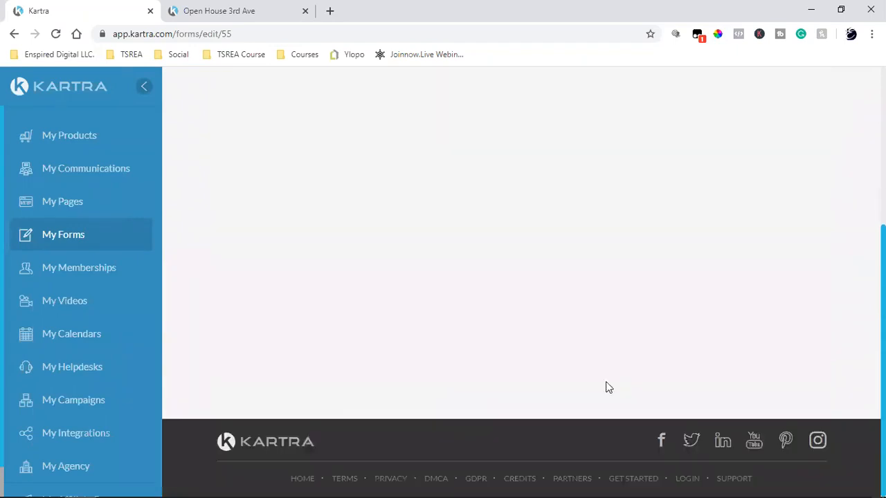
pyautogui.scroll(4, 606, 387)
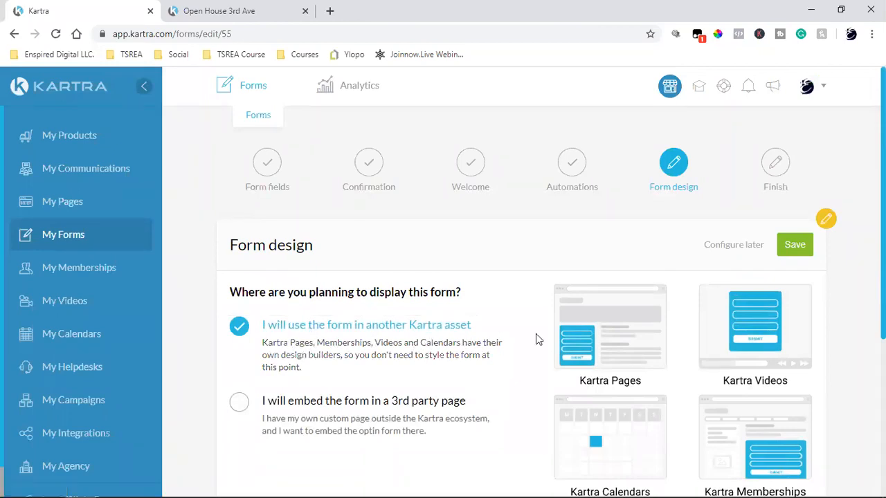
pyautogui.scroll(-2, 536, 333)
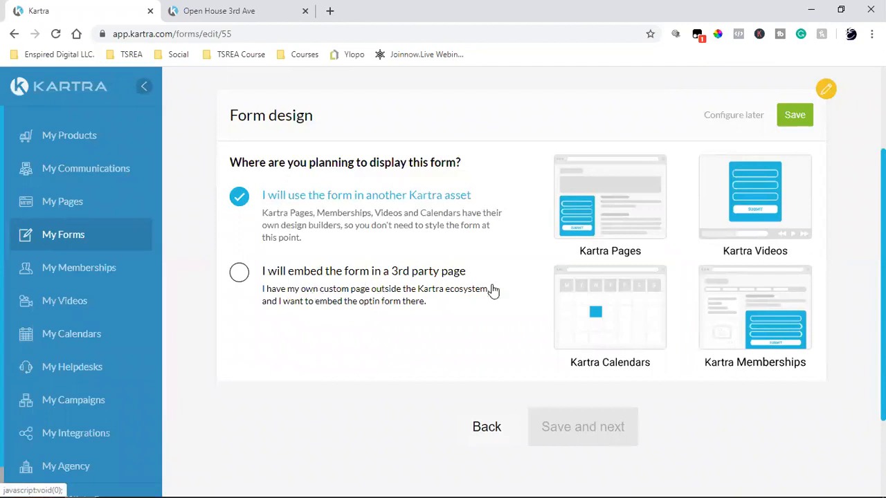
pyautogui.click(792, 118)
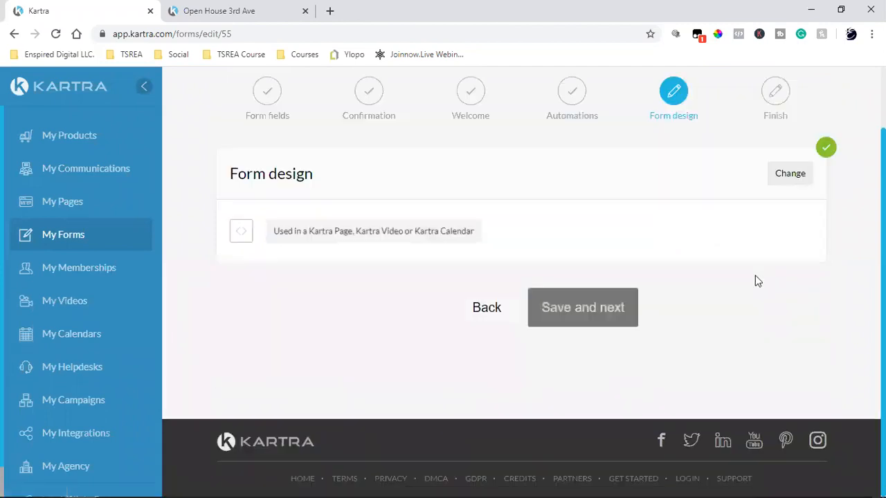
pyautogui.click(623, 299)
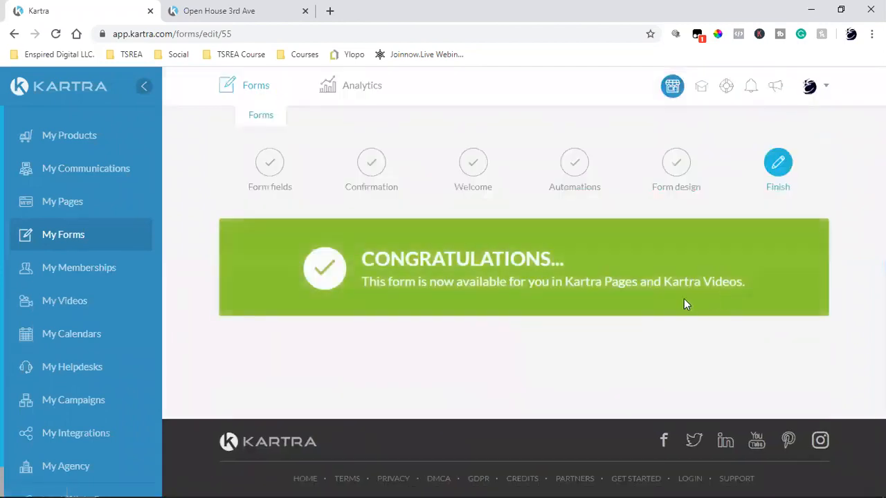
pyautogui.click(69, 202)
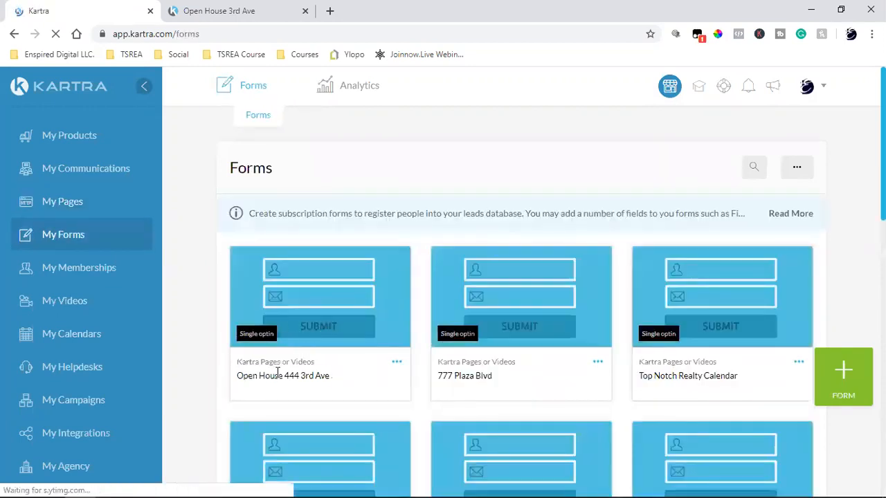
# Go to the pages list and filter it to Shared Funnels.
pyautogui.tripleClick(277, 373)
pyautogui.click(47, 206)
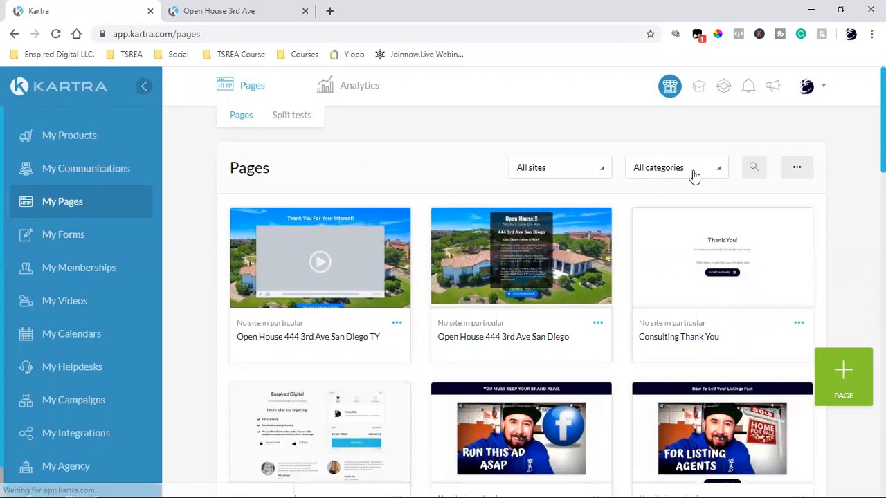
pyautogui.click(692, 171)
pyautogui.scroll(-5, 671, 273)
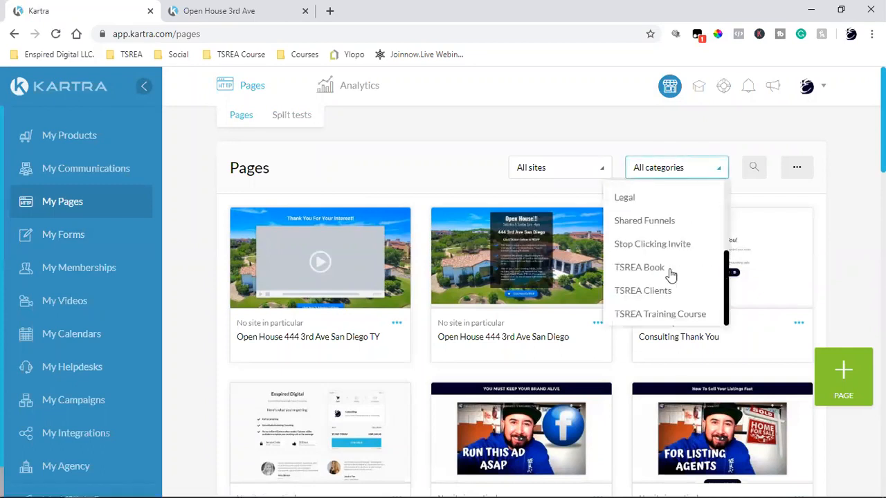
pyautogui.click(658, 225)
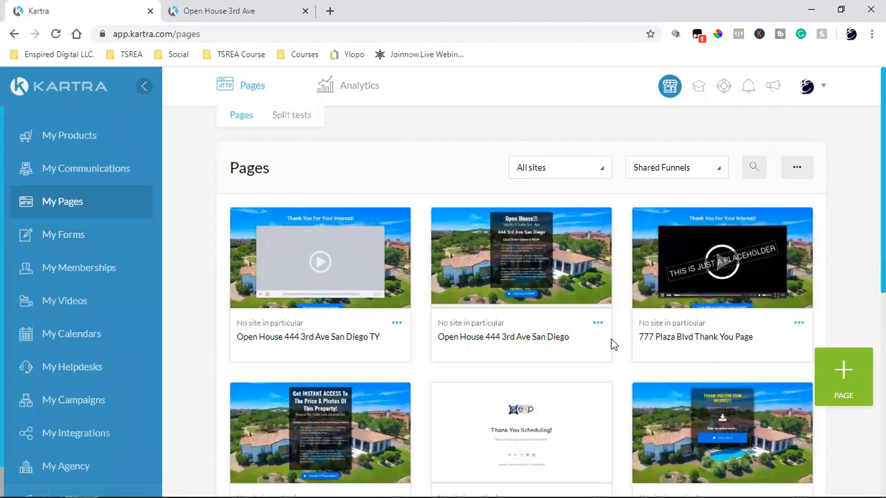
pyautogui.click(598, 324)
pyautogui.click(672, 317)
pyautogui.click(641, 116)
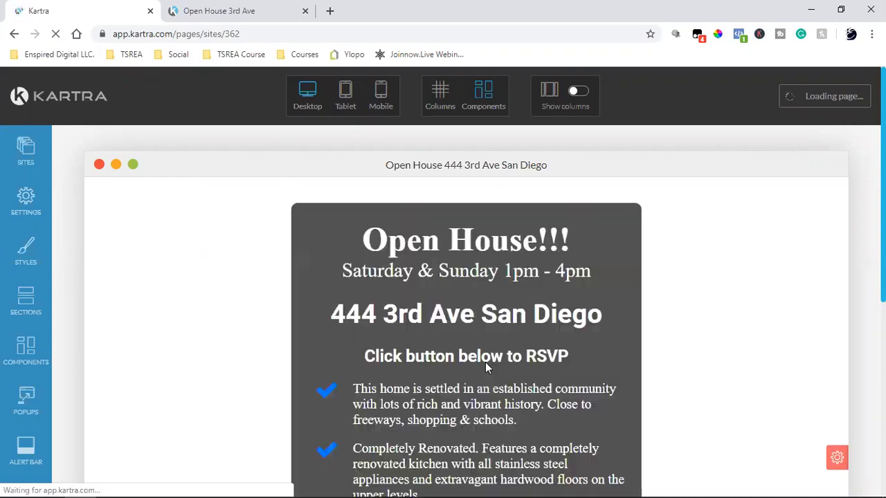
# Scroll down to the Click Here To RSVP button and open its edit settings.
pyautogui.scroll(-5, 486, 364)
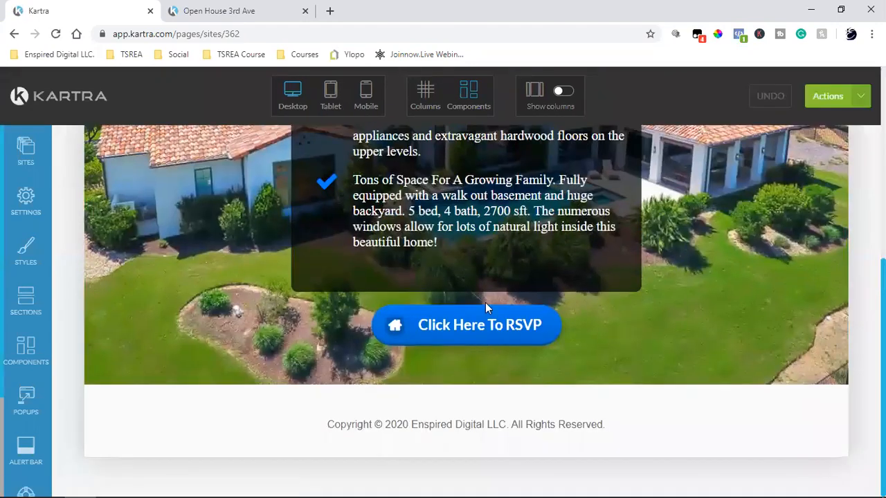
pyautogui.moveTo(483, 313)
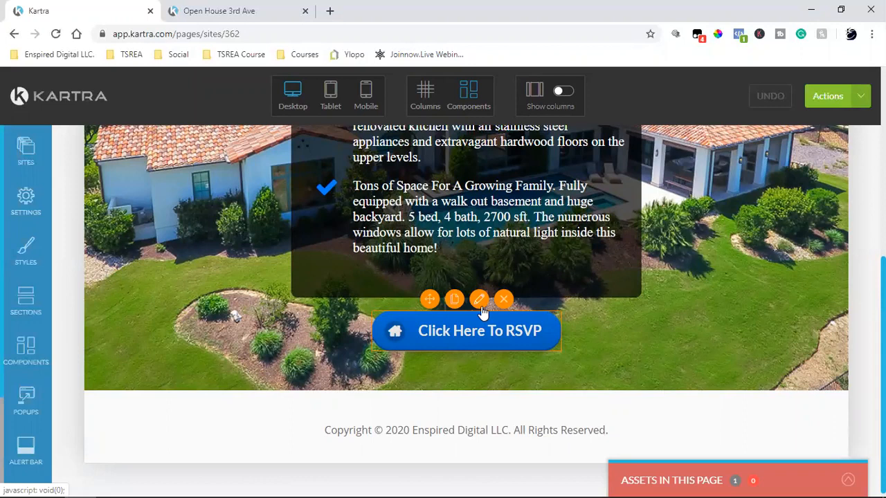
pyautogui.click(480, 305)
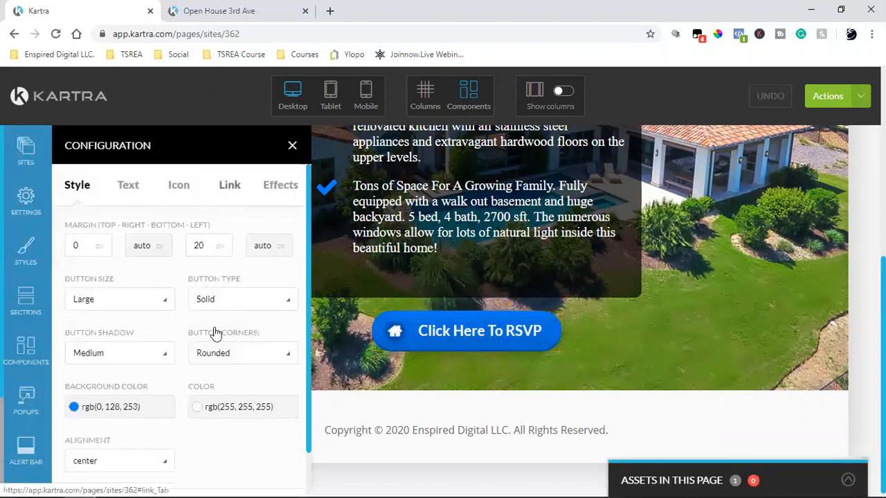
pyautogui.click(229, 185)
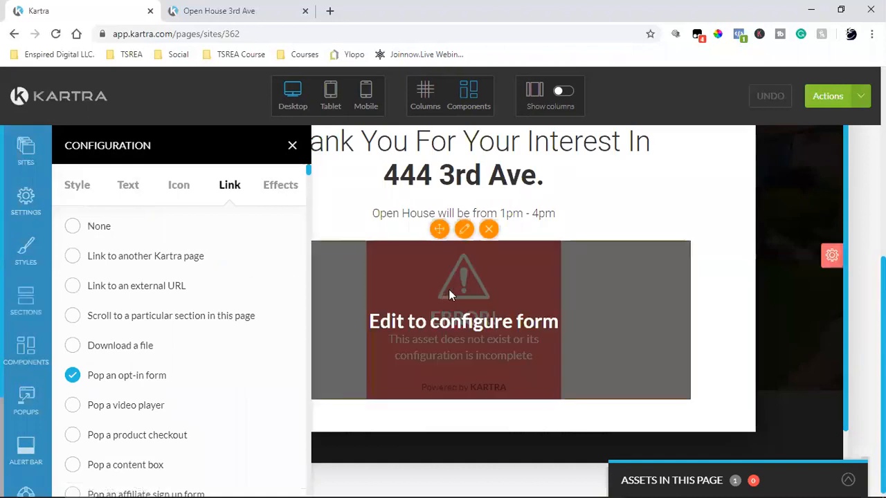
pyautogui.click(464, 230)
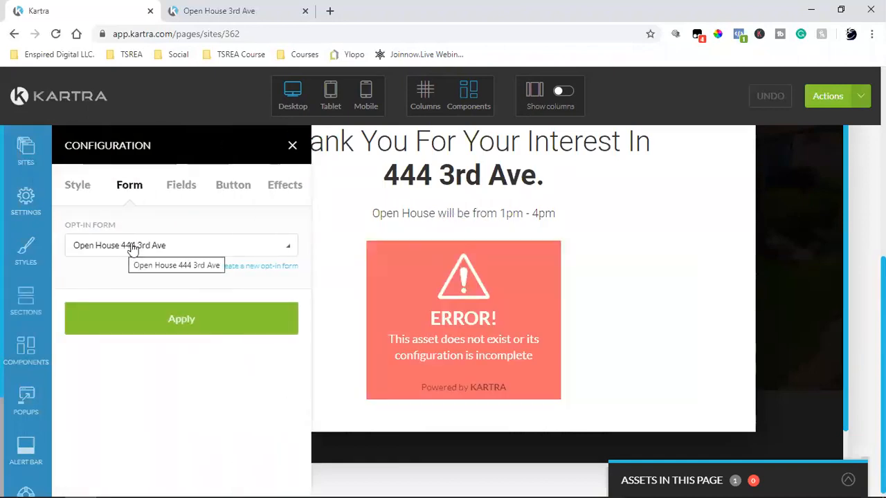
pyautogui.click(158, 313)
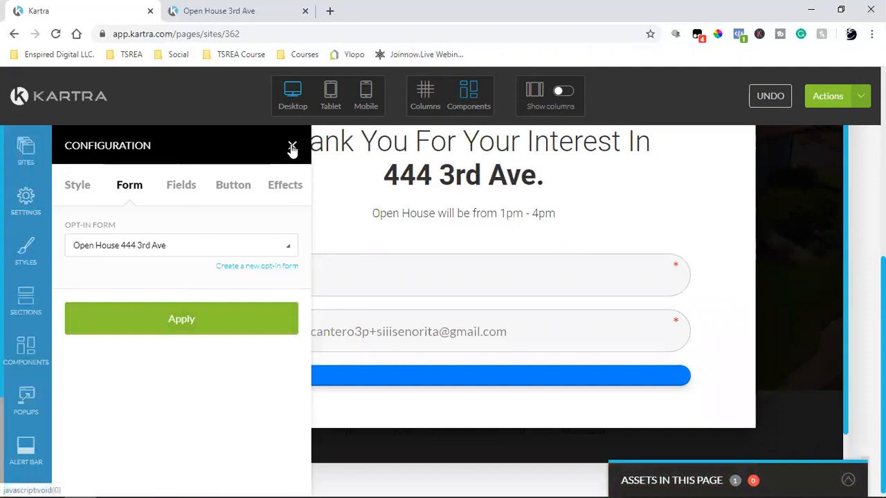
# Change the form's submit button text to 'Click here to RSVP' and finish with DONE.
pyautogui.click(234, 193)
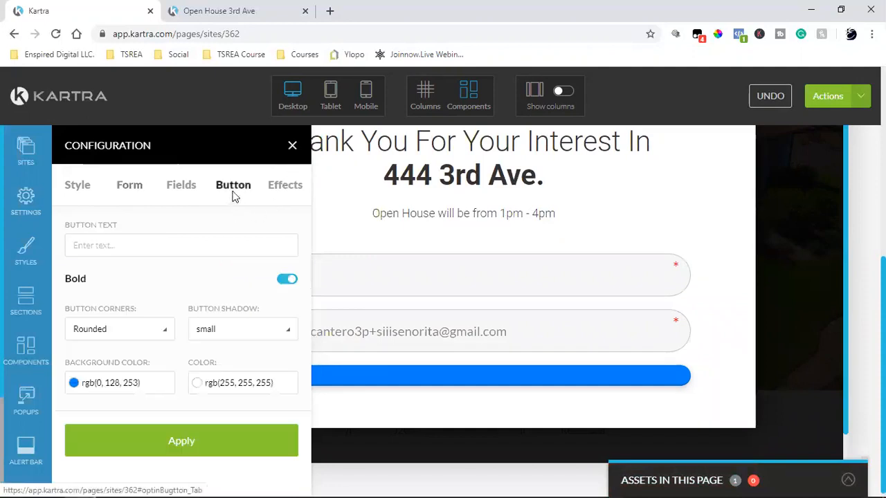
pyautogui.click(88, 245)
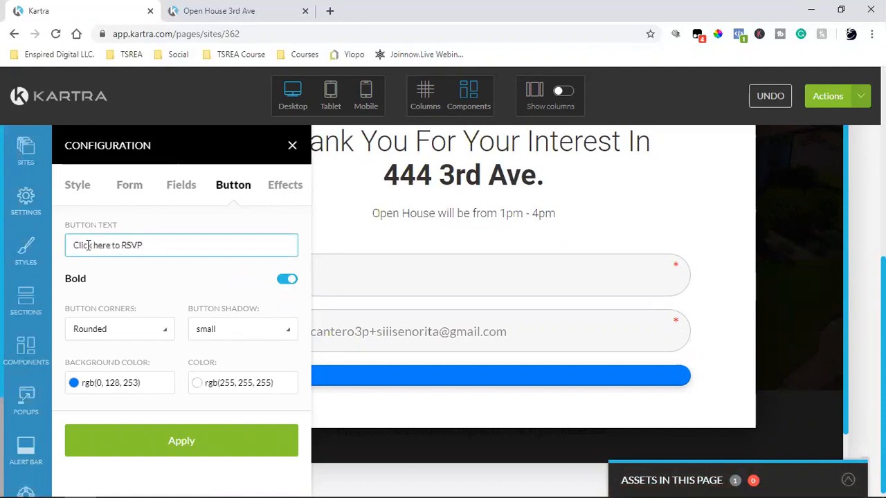
pyautogui.click(215, 454)
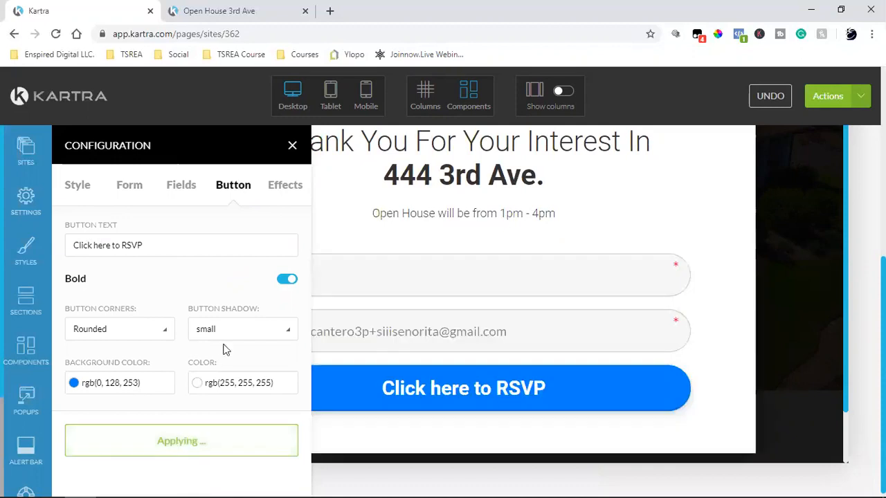
pyautogui.click(292, 146)
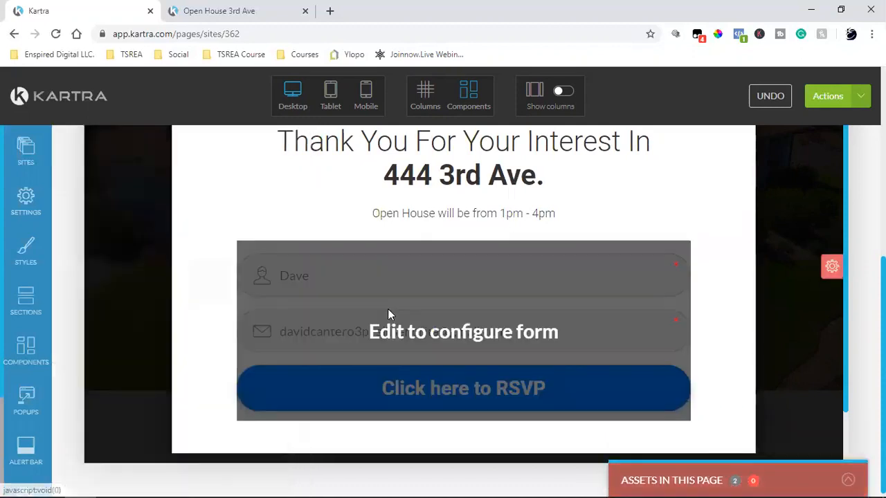
pyautogui.scroll(2, 742, 302)
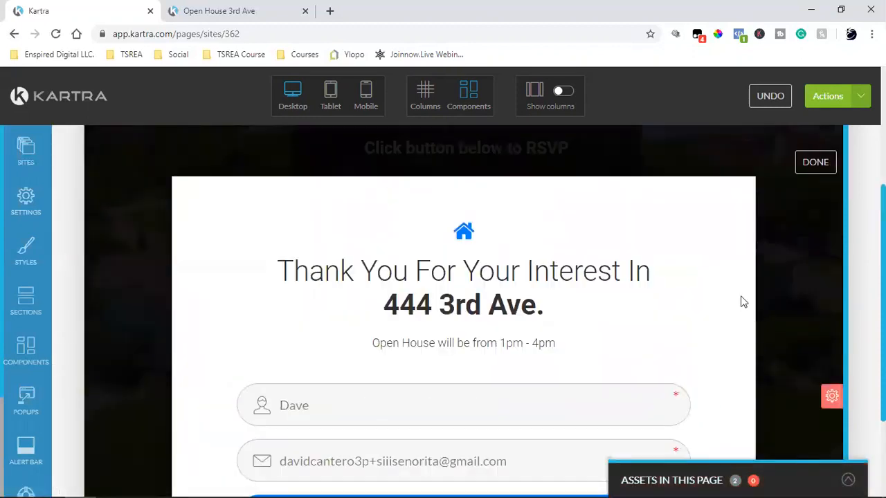
pyautogui.click(815, 162)
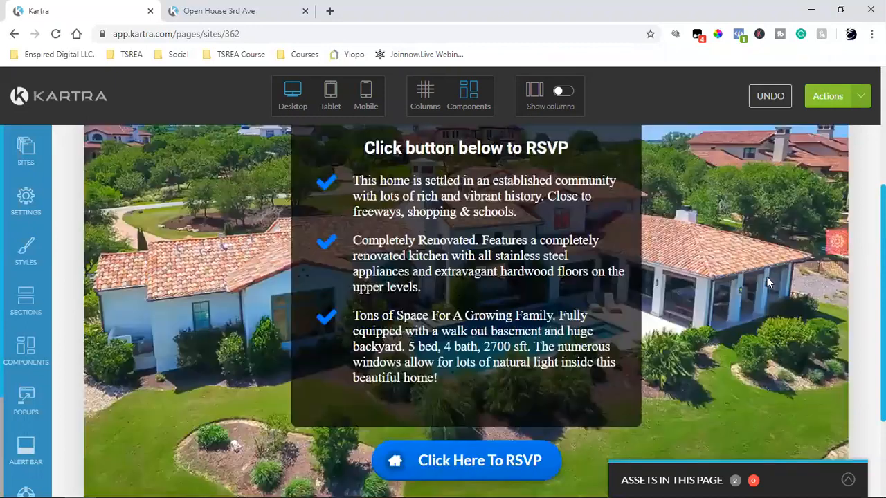
# Save the page's progress from the Actions menu.
pyautogui.click(858, 96)
pyautogui.click(753, 153)
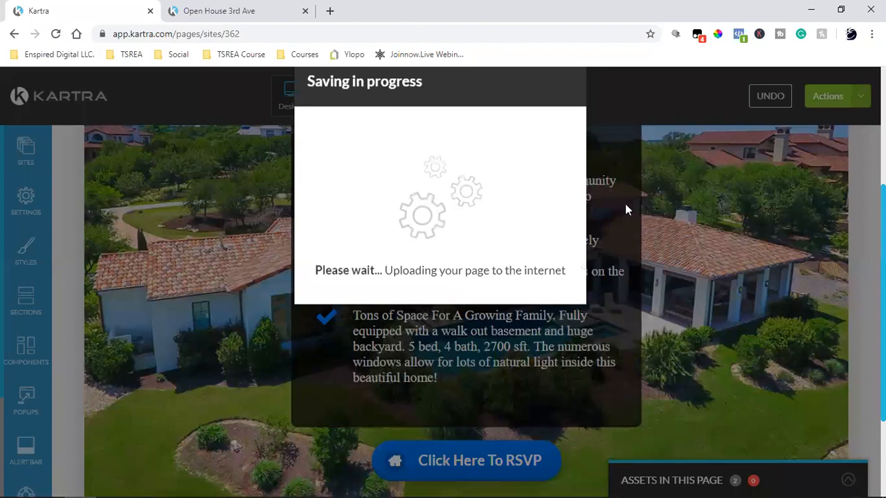
pyautogui.click(581, 82)
# Publish the page live and exit to the My Pages dashboard.
pyautogui.click(861, 104)
pyautogui.click(785, 212)
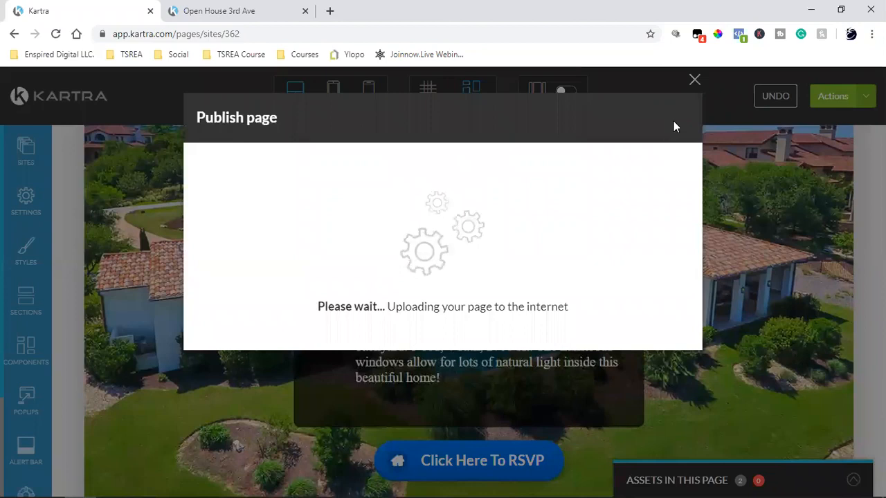
pyautogui.click(836, 115)
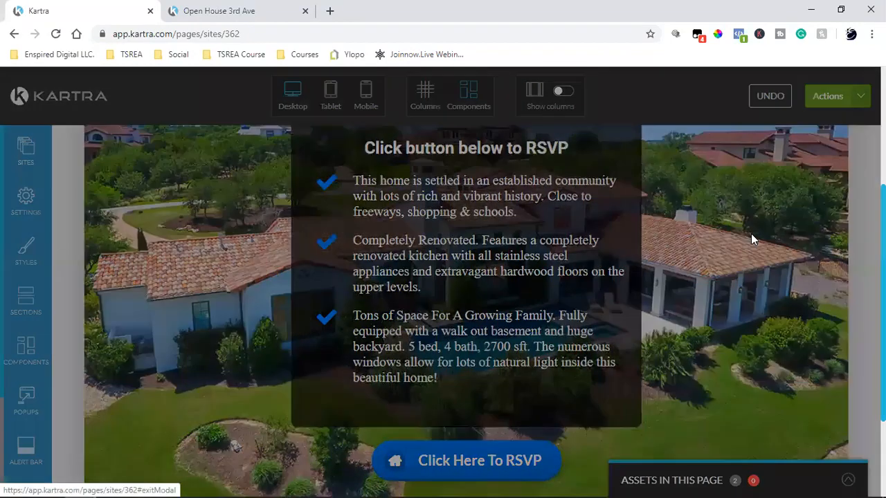
pyautogui.click(557, 119)
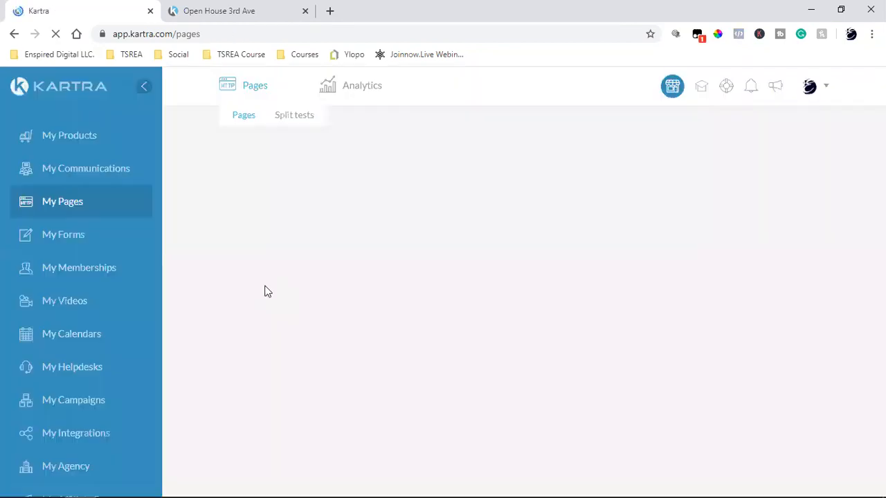
pyautogui.click(67, 172)
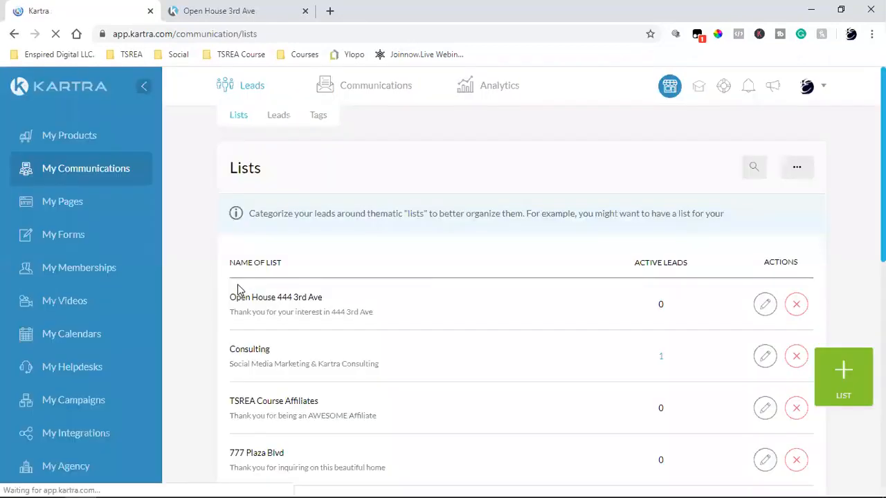
pyautogui.tripleClick(274, 299)
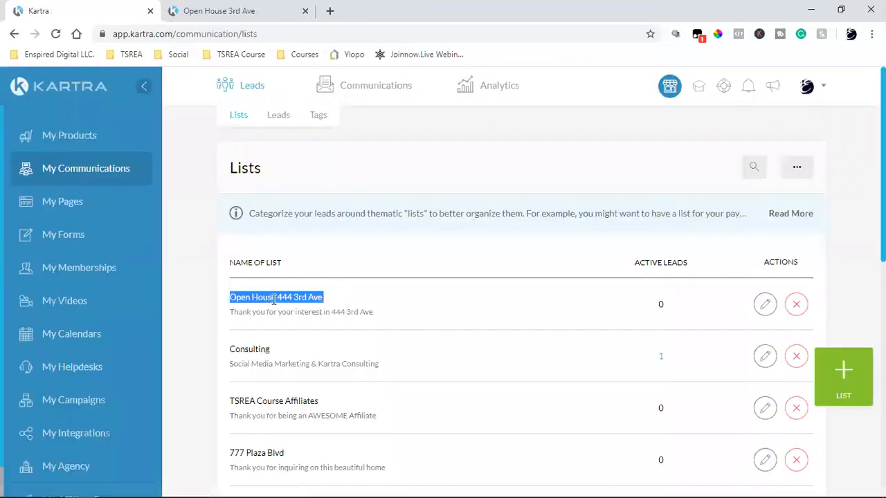
pyautogui.doubleClick(661, 306)
# Switch to the live Open House page tab and reload it.
pyautogui.click(208, 10)
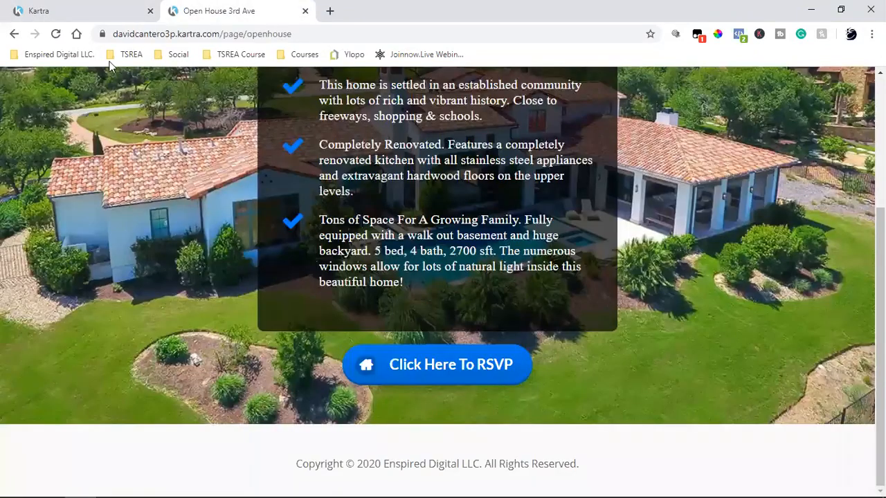
pyautogui.click(61, 34)
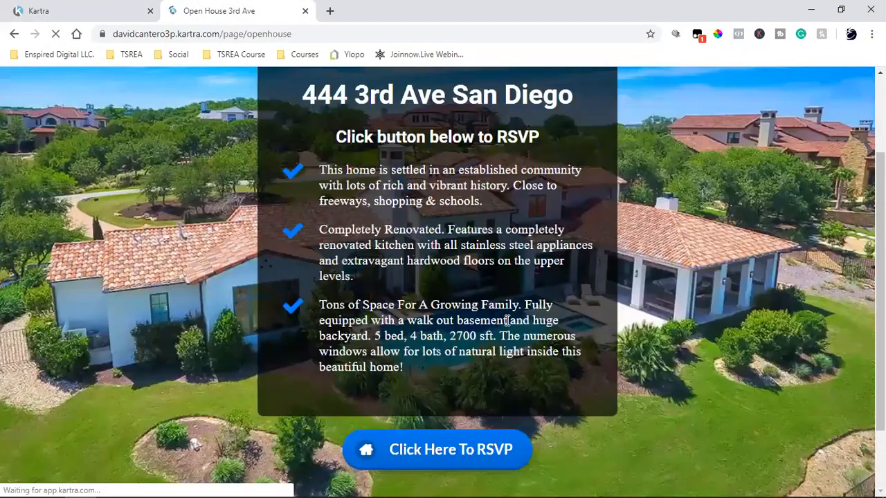
pyautogui.scroll(-3, 665, 326)
pyautogui.scroll(3, 718, 322)
pyautogui.scroll(-3, 718, 321)
pyautogui.scroll(3, 718, 322)
pyautogui.scroll(-3, 717, 322)
pyautogui.scroll(3, 716, 322)
pyautogui.scroll(-3, 717, 322)
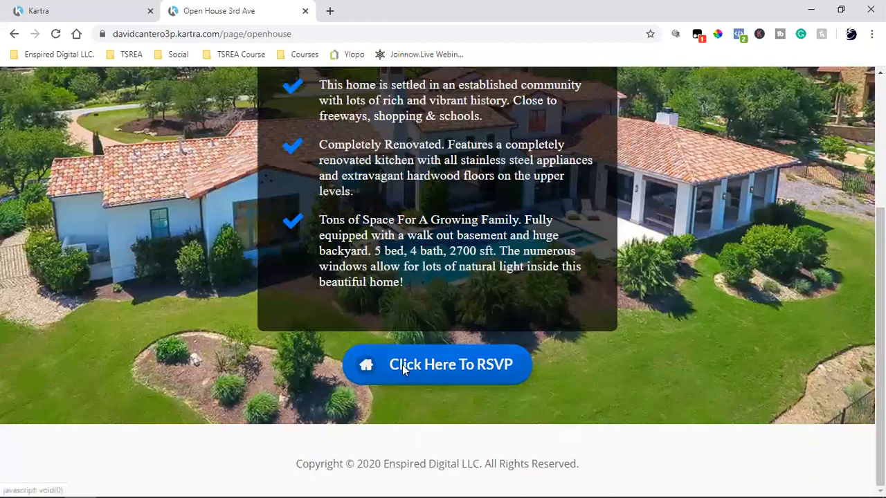
# Submit a test RSVP with an edited e-mail, reaching the thank-you page, then return to Lists.
pyautogui.click(402, 364)
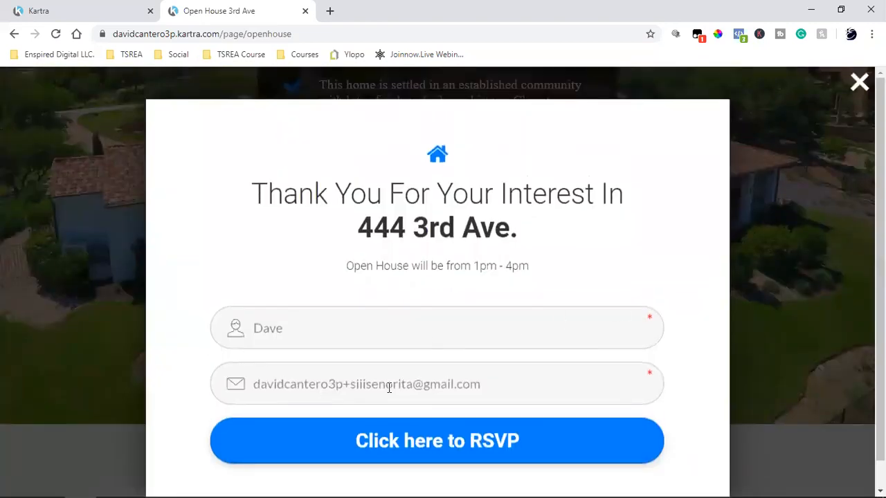
pyautogui.press('BackSpace')
pyautogui.press('BackSpace')
pyautogui.press('BackSpace')
pyautogui.press('BackSpace')
pyautogui.press('BackSpace')
pyautogui.press('BackSpace')
pyautogui.press('BackSpace')
pyautogui.press('BackSpace')
pyautogui.press('BackSpace')
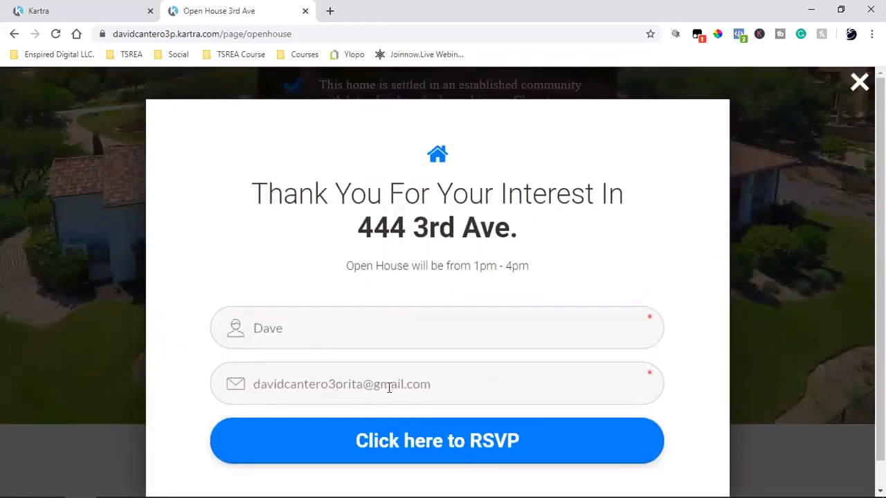
pyautogui.click(438, 444)
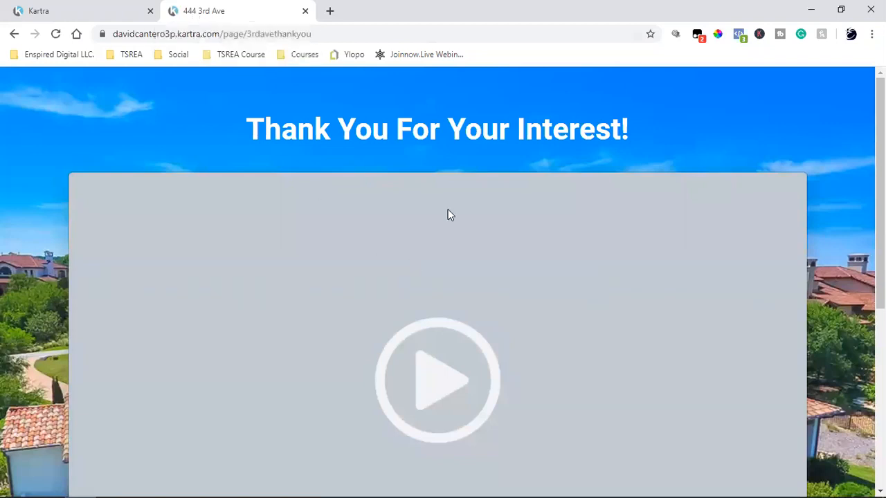
pyautogui.scroll(-5, 449, 218)
pyautogui.scroll(5, 493, 321)
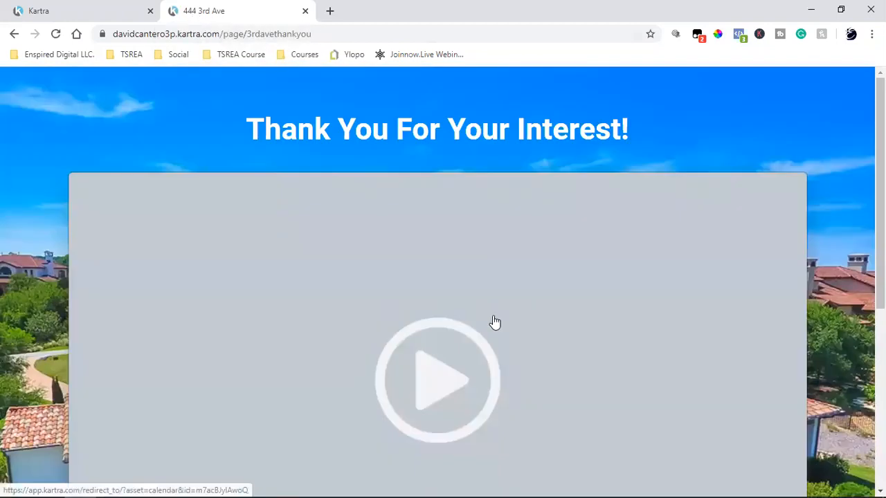
pyautogui.click(85, 9)
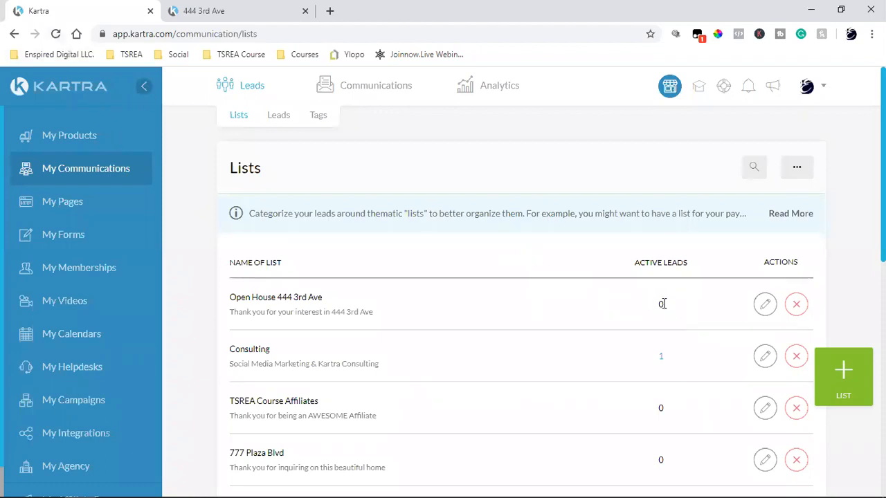
pyautogui.click(55, 34)
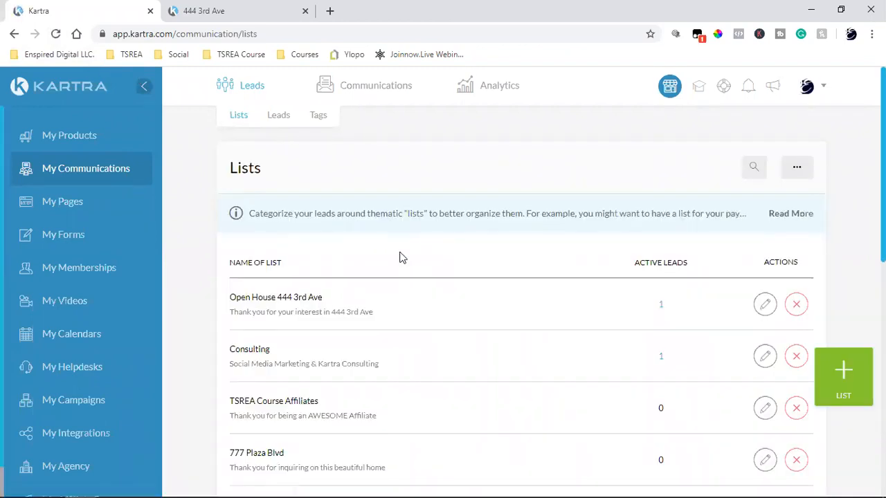
pyautogui.click(661, 308)
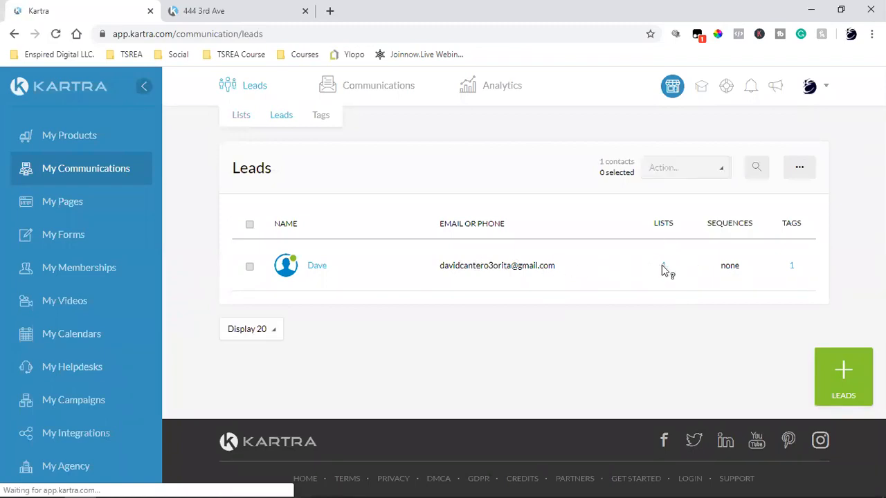
pyautogui.moveTo(662, 270)
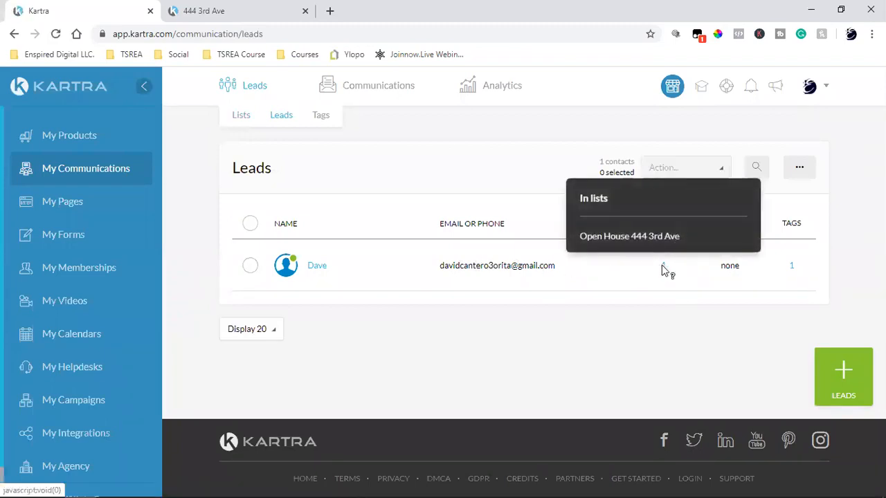
pyautogui.moveTo(793, 272)
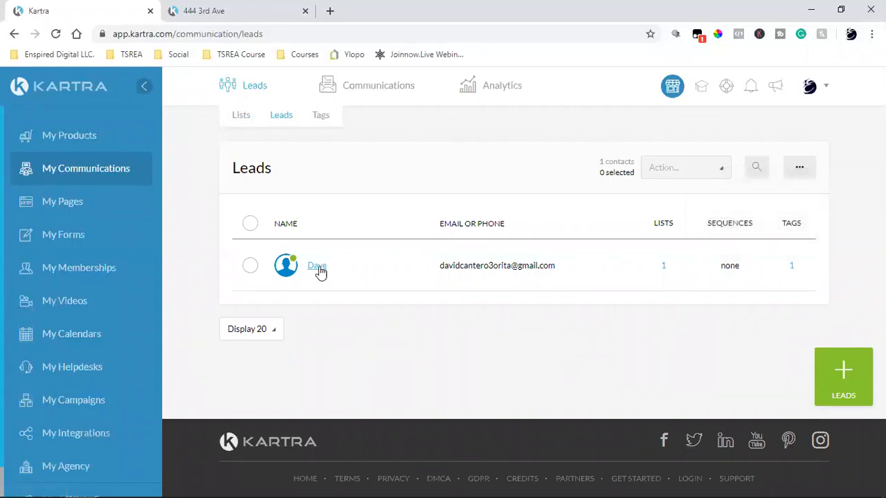
# Delete the TSREA Finished Webclass tag from the test lead's profile and save.
pyautogui.click(318, 267)
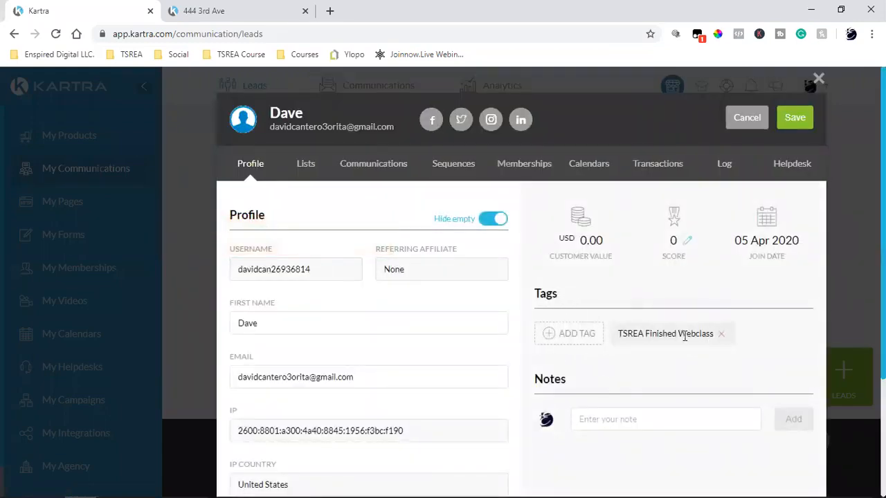
pyautogui.click(719, 337)
pyautogui.click(794, 117)
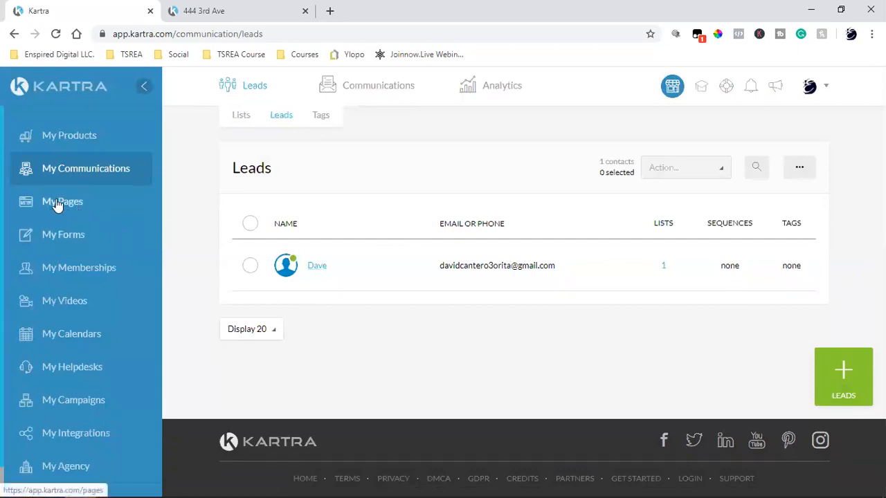
pyautogui.click(60, 230)
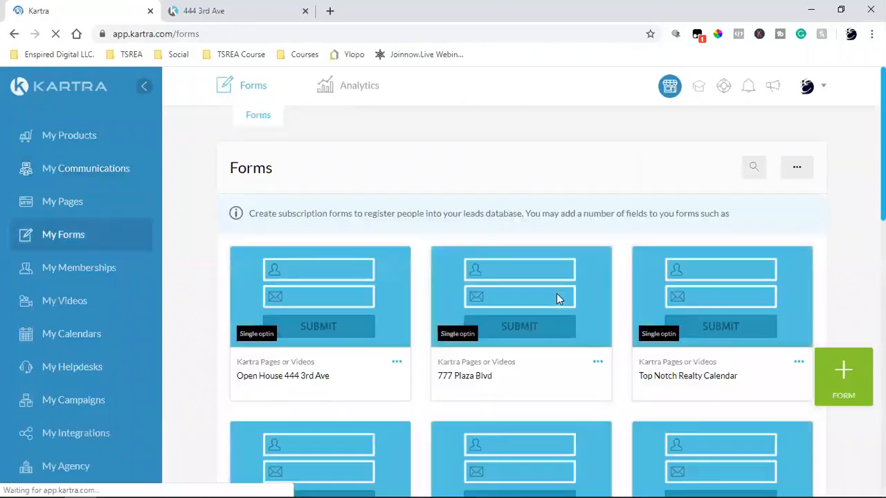
pyautogui.click(398, 362)
pyautogui.click(457, 351)
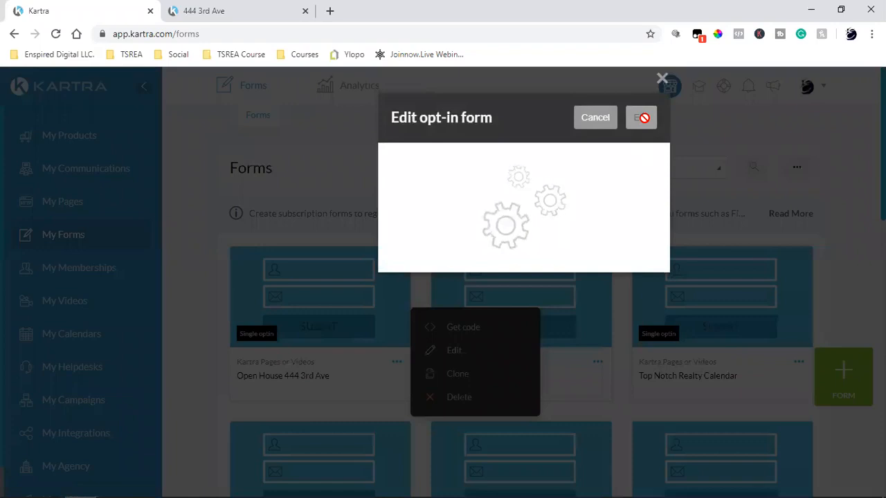
pyautogui.click(642, 119)
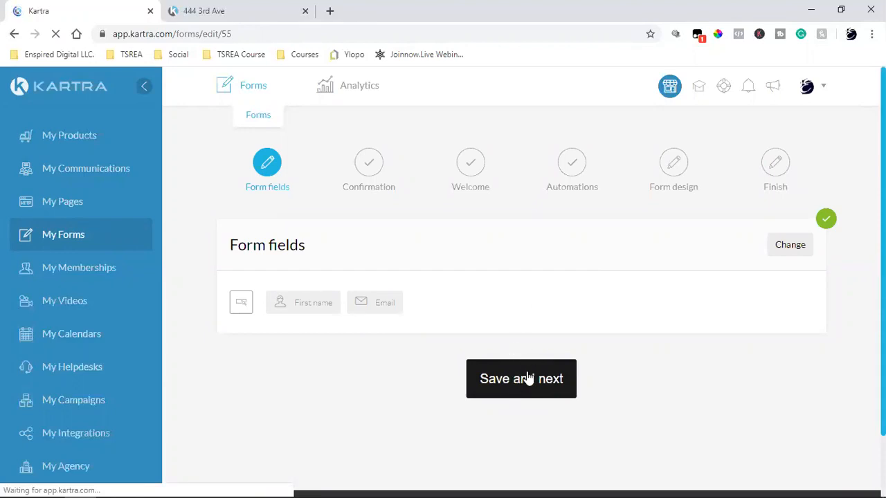
pyautogui.click(527, 379)
pyautogui.scroll(-3, 633, 353)
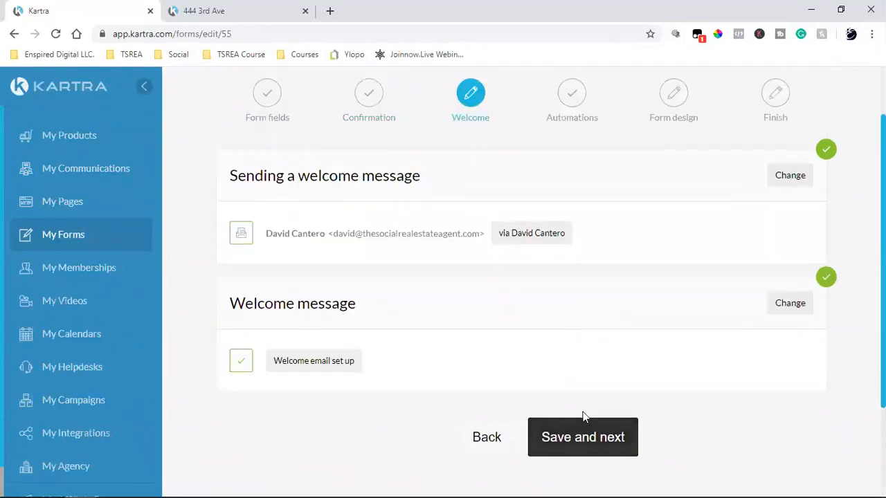
pyautogui.click(564, 437)
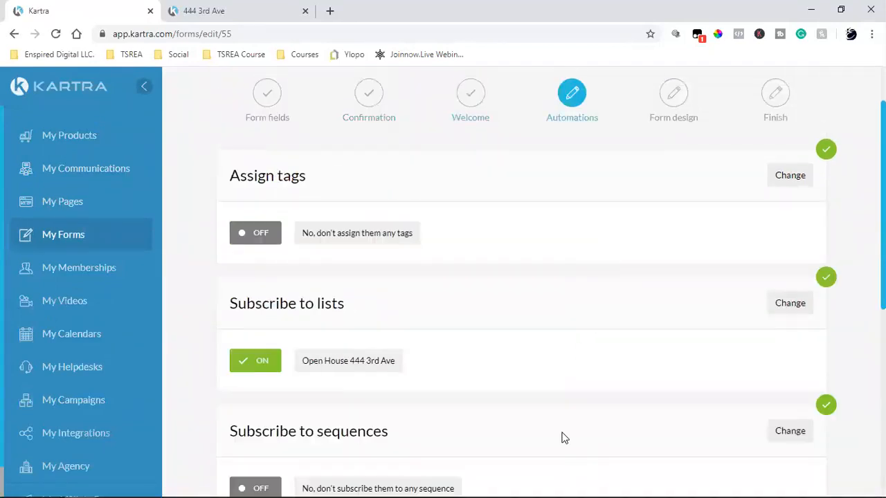
pyautogui.scroll(-4, 564, 437)
pyautogui.click(480, 451)
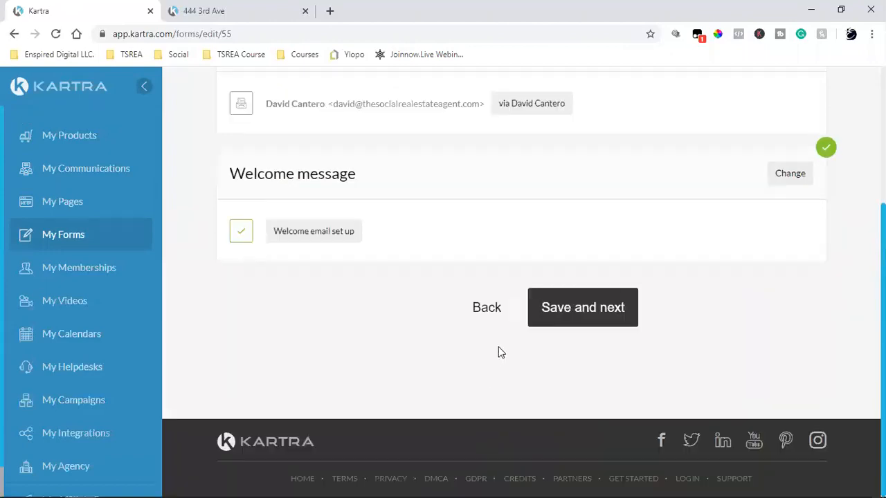
pyautogui.click(618, 319)
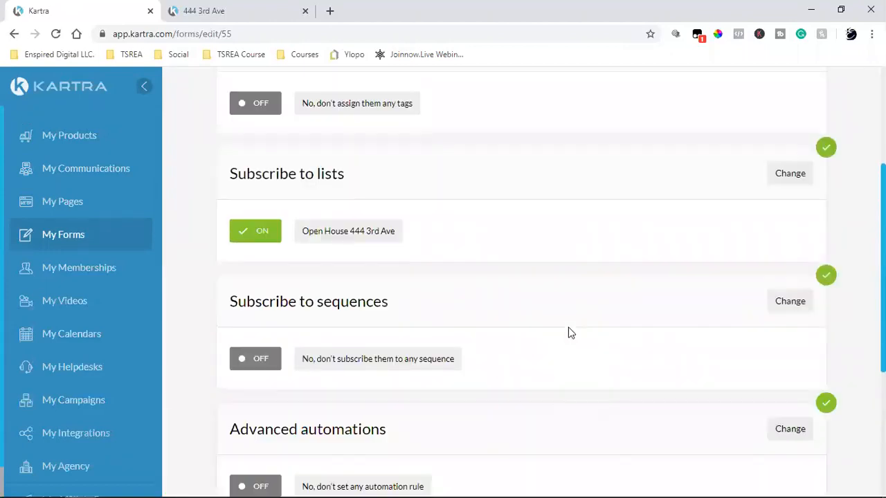
# Set Assign tags to Don't assign and save the form through to completion.
pyautogui.click(771, 183)
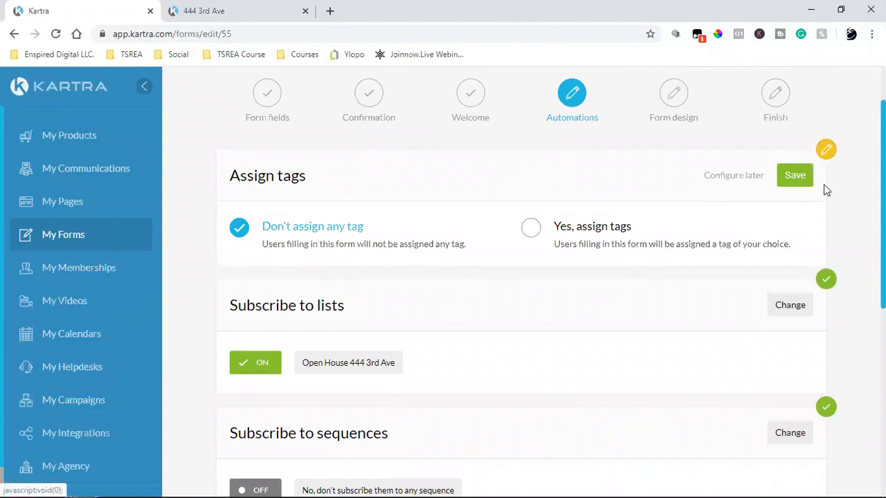
pyautogui.click(794, 175)
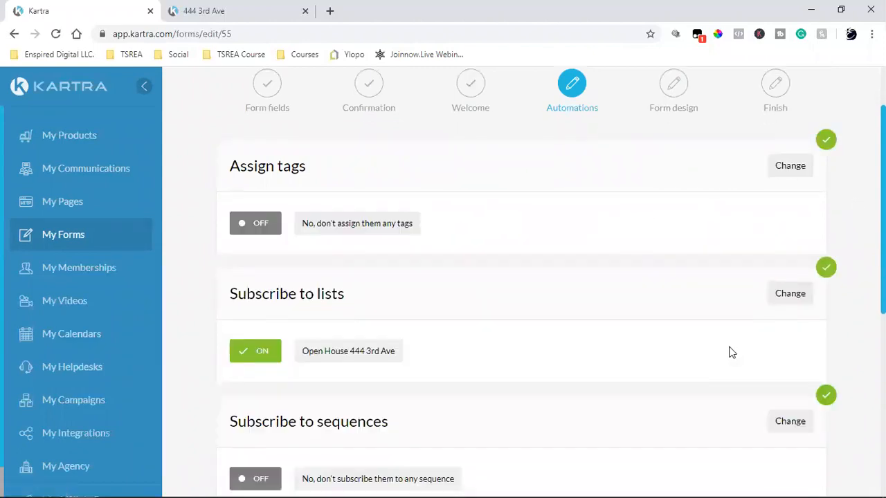
pyautogui.scroll(-4, 731, 353)
pyautogui.click(606, 445)
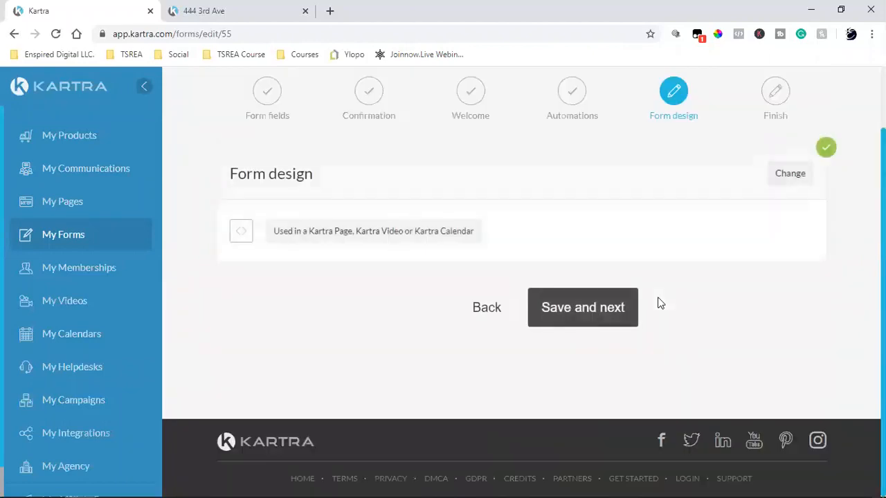
pyautogui.click(588, 314)
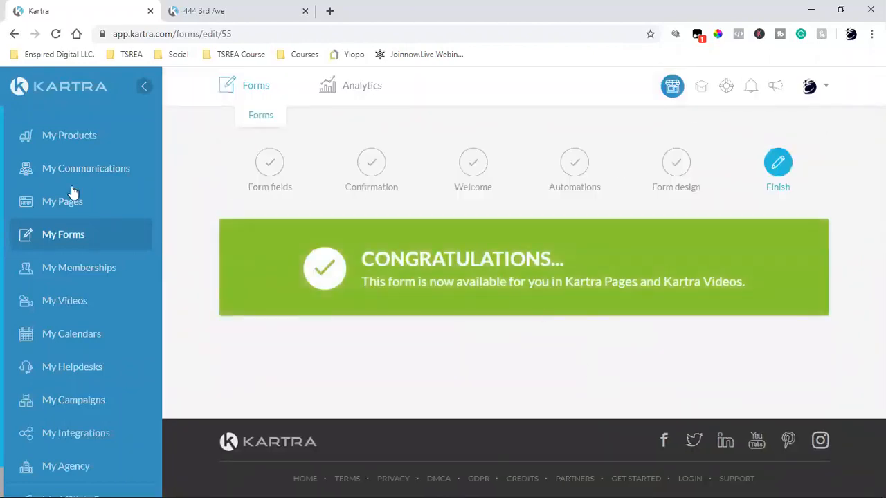
pyautogui.click(47, 170)
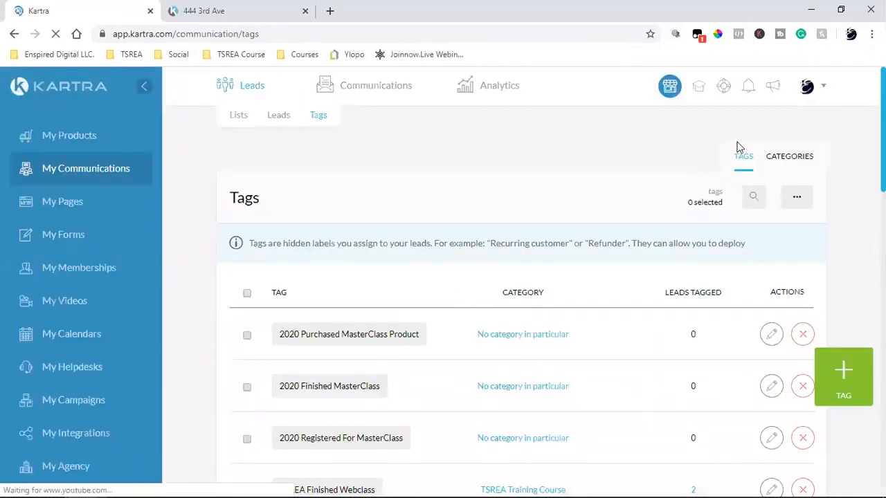
# Switch the Tags view to categories and show only the TSREA Training Course tags.
pyautogui.click(793, 164)
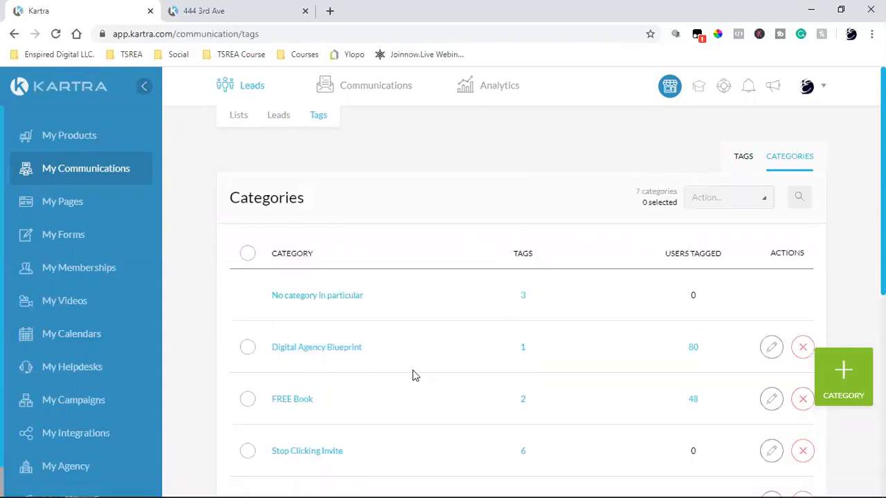
pyautogui.scroll(-4, 413, 374)
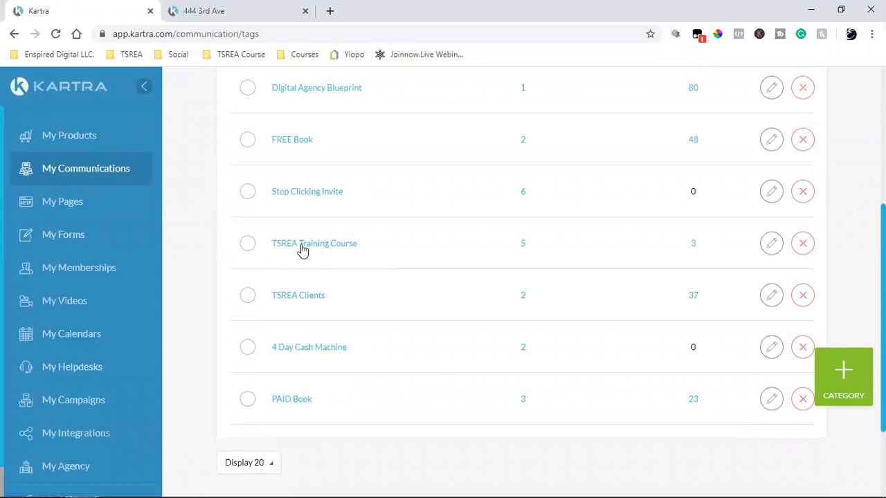
pyautogui.click(302, 245)
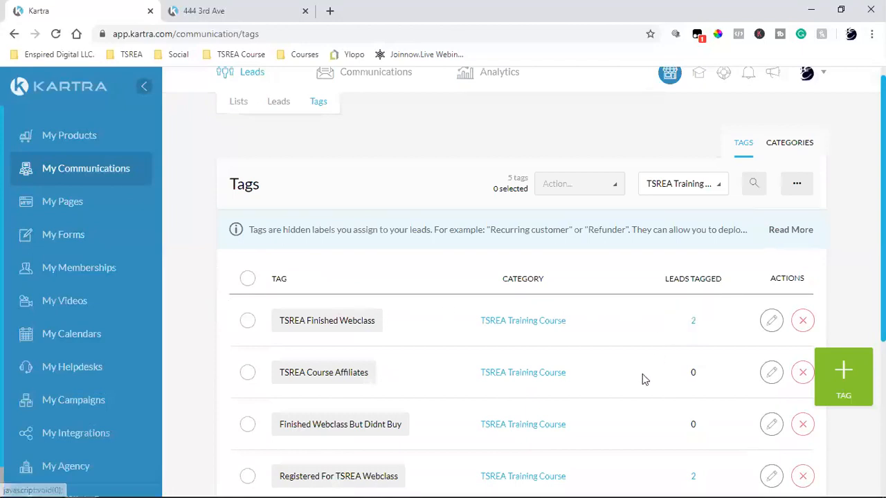
pyautogui.scroll(-2, 642, 379)
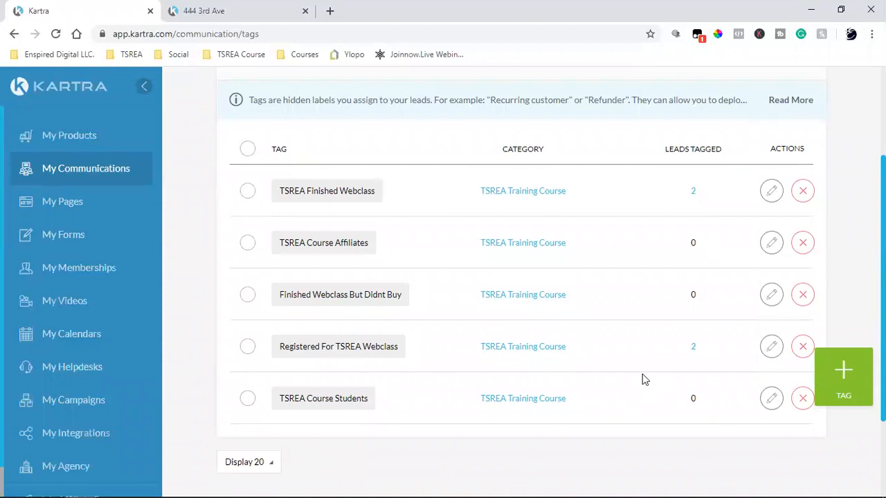
pyautogui.scroll(2, 642, 376)
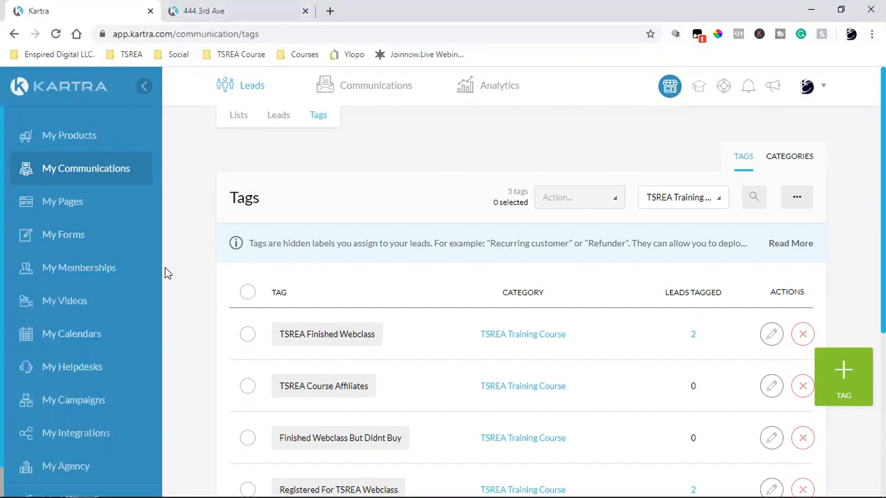
pyautogui.click(72, 207)
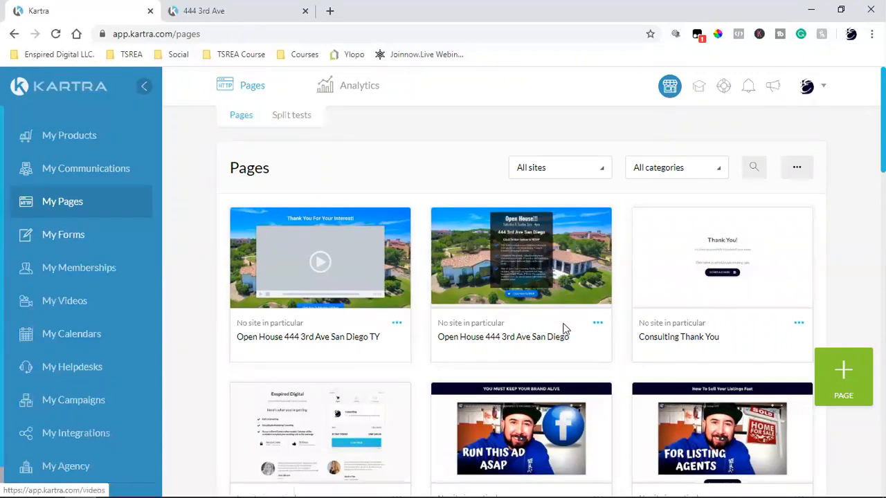
# Filter the pages list to the Shared Funnels category to show the Open House pages.
pyautogui.click(642, 175)
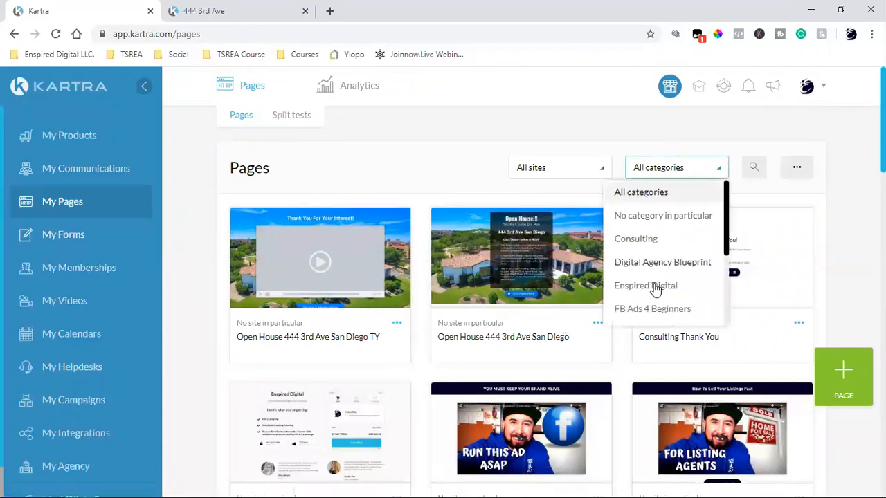
pyautogui.scroll(-3, 652, 287)
pyautogui.click(646, 227)
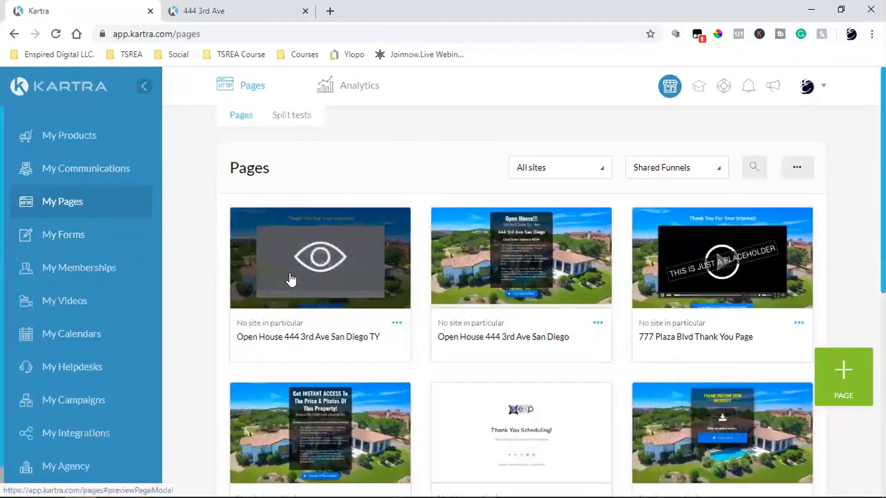